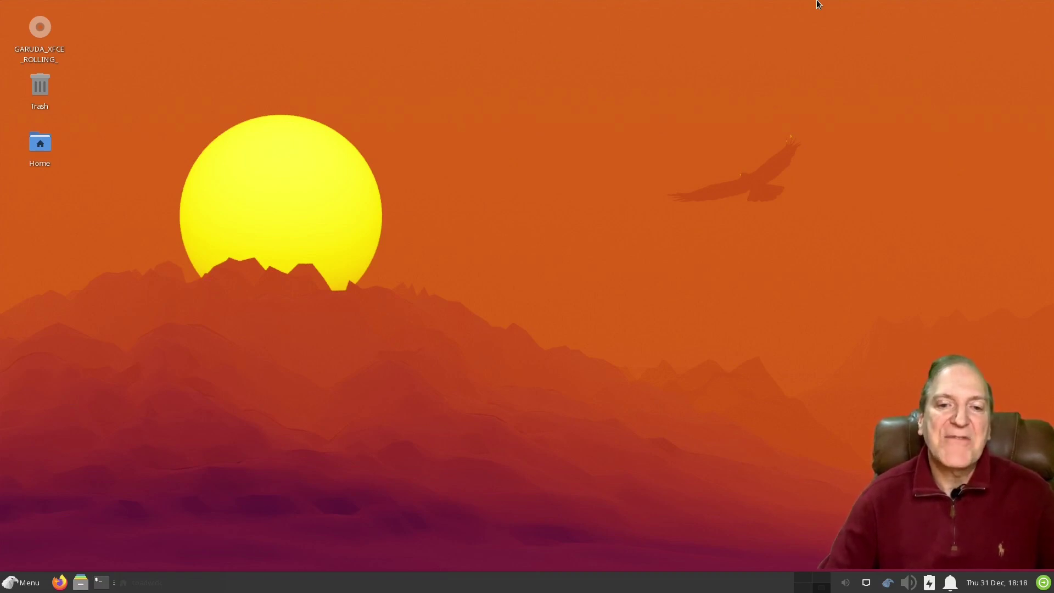
# Run xfwm4 --version in a new terminal, fixing the single-dash typo, and highlight version 4.16
pyautogui.click(100, 582)
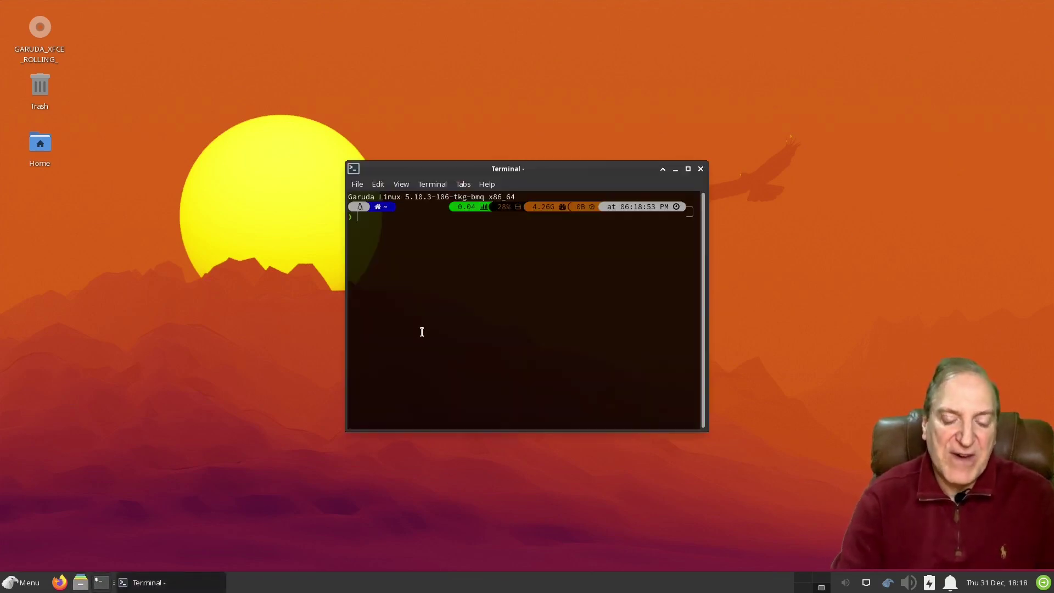
pyautogui.write('xf')
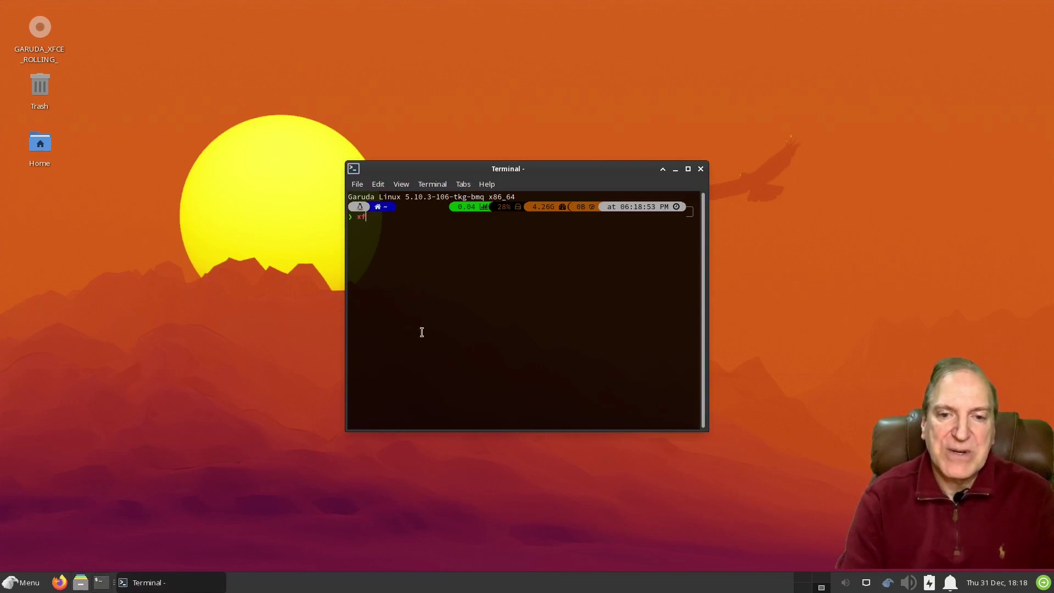
pyautogui.write('wm')
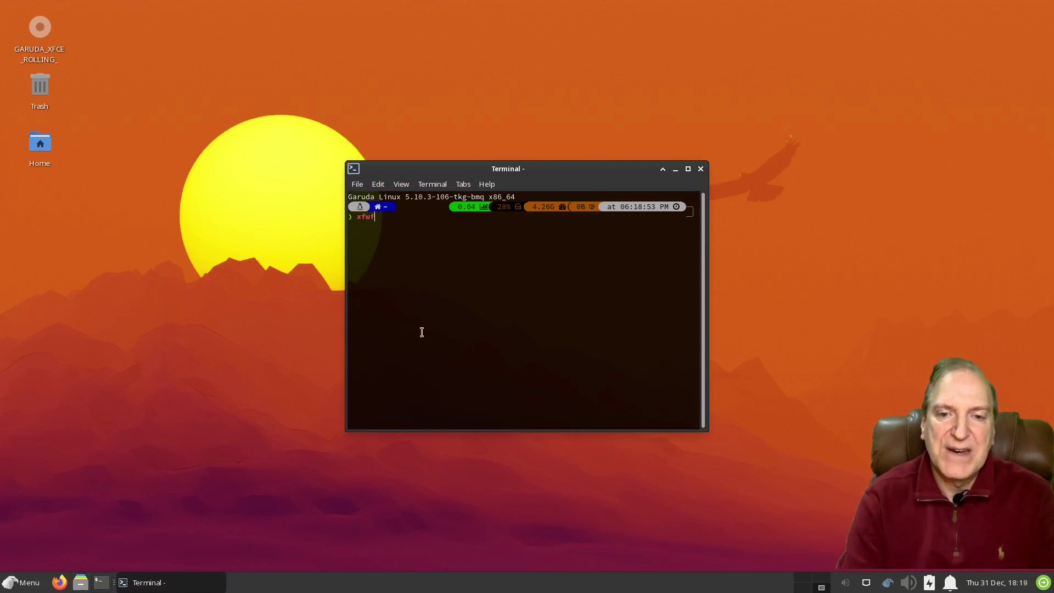
pyautogui.write('4 -')
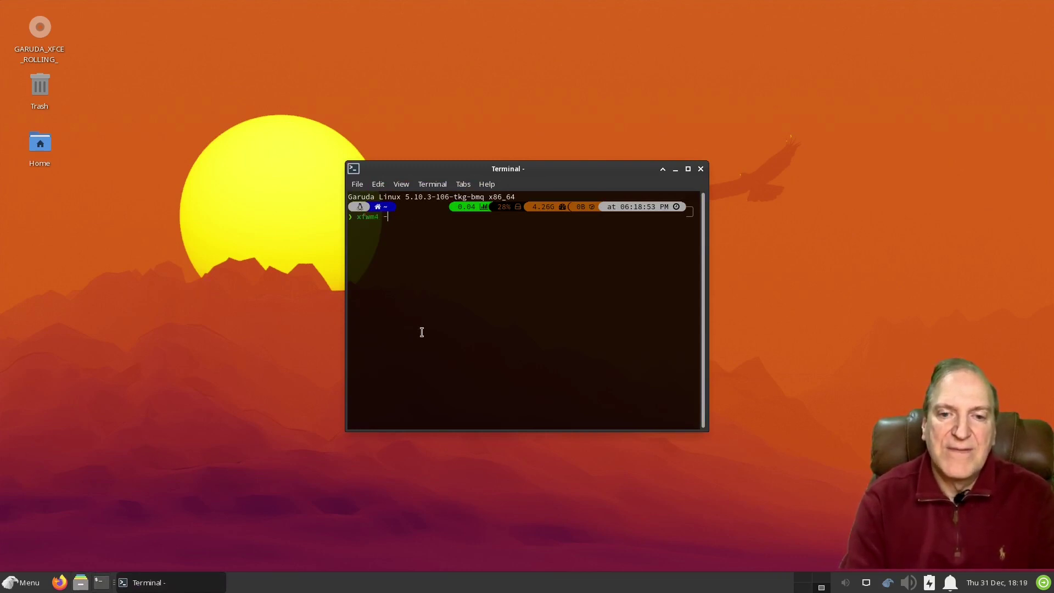
pyautogui.write('version')
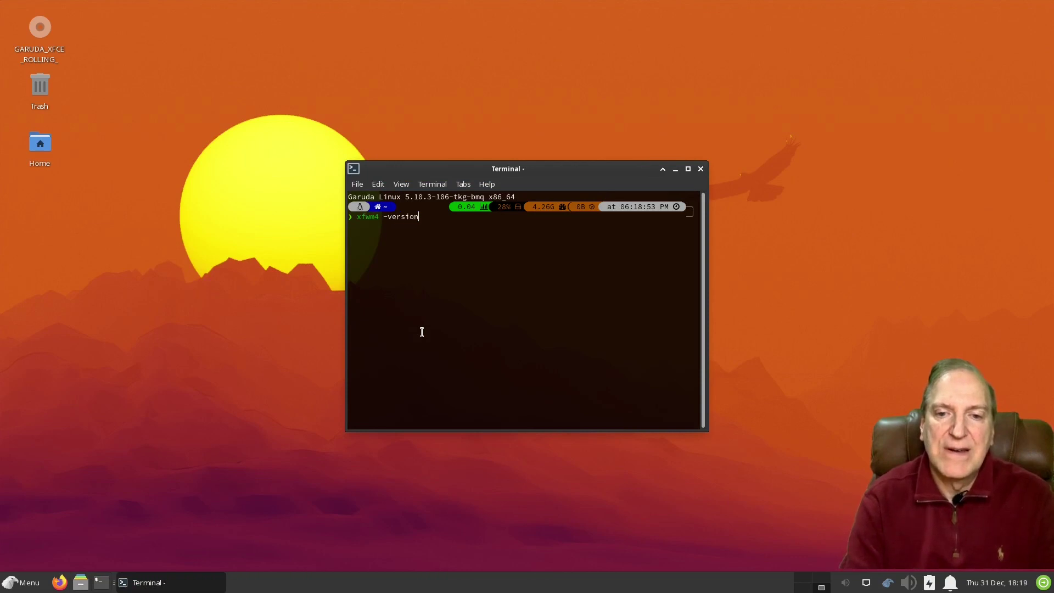
pyautogui.press('Return')
pyautogui.press('Up')
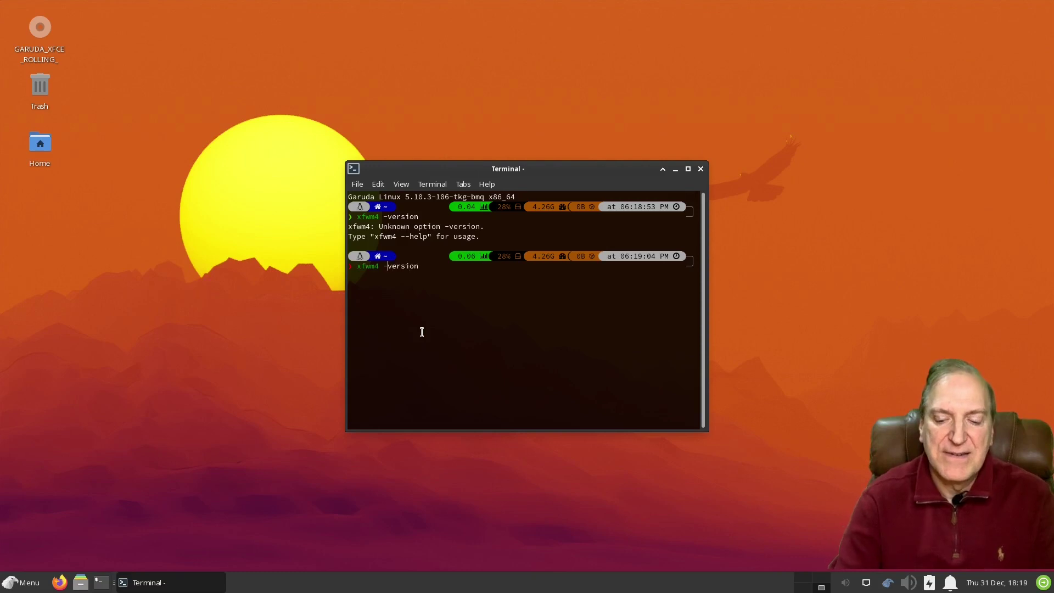
pyautogui.write('-')
pyautogui.press('Return')
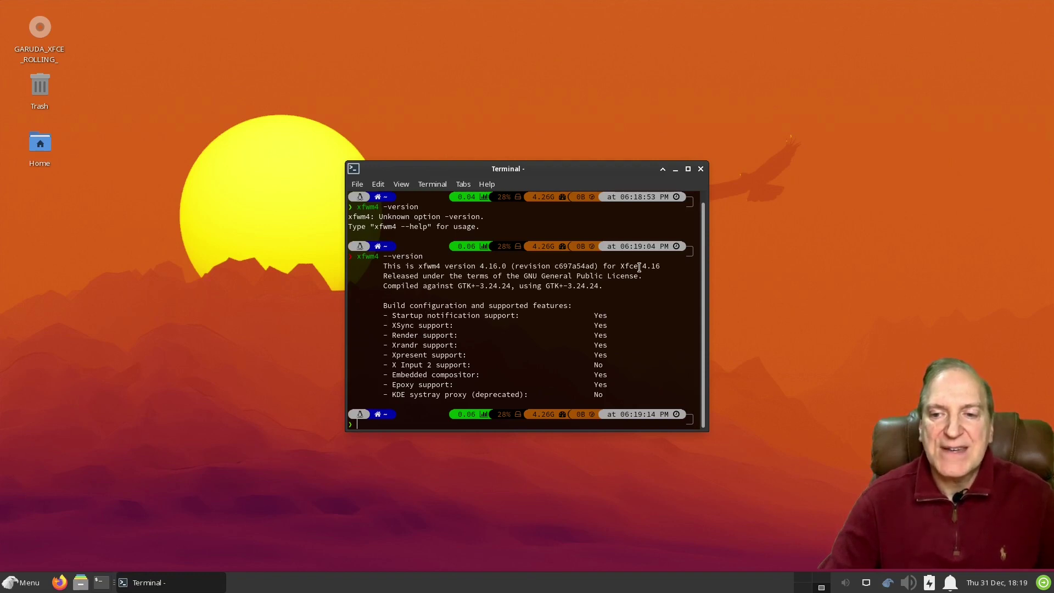
pyautogui.moveTo(640, 267); pyautogui.dragTo(664, 267)
pyautogui.click(615, 316)
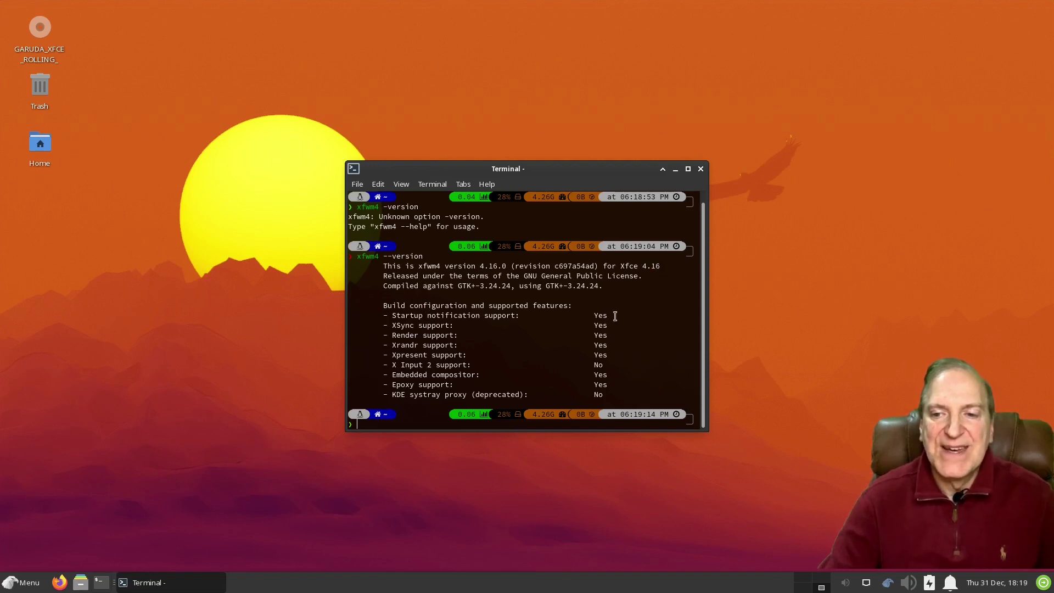
pyautogui.click(701, 169)
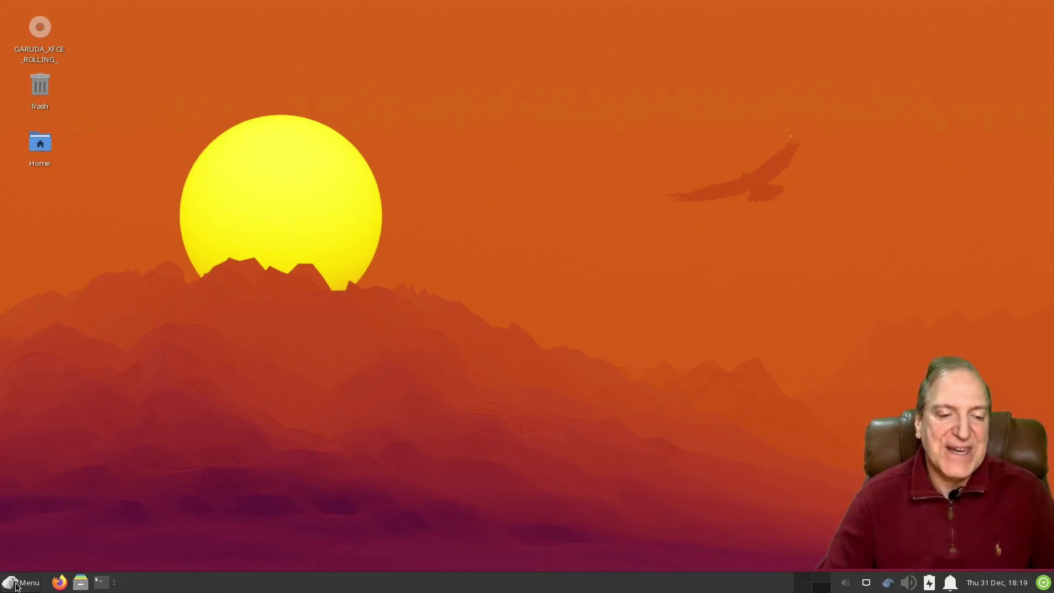
pyautogui.click(35, 587)
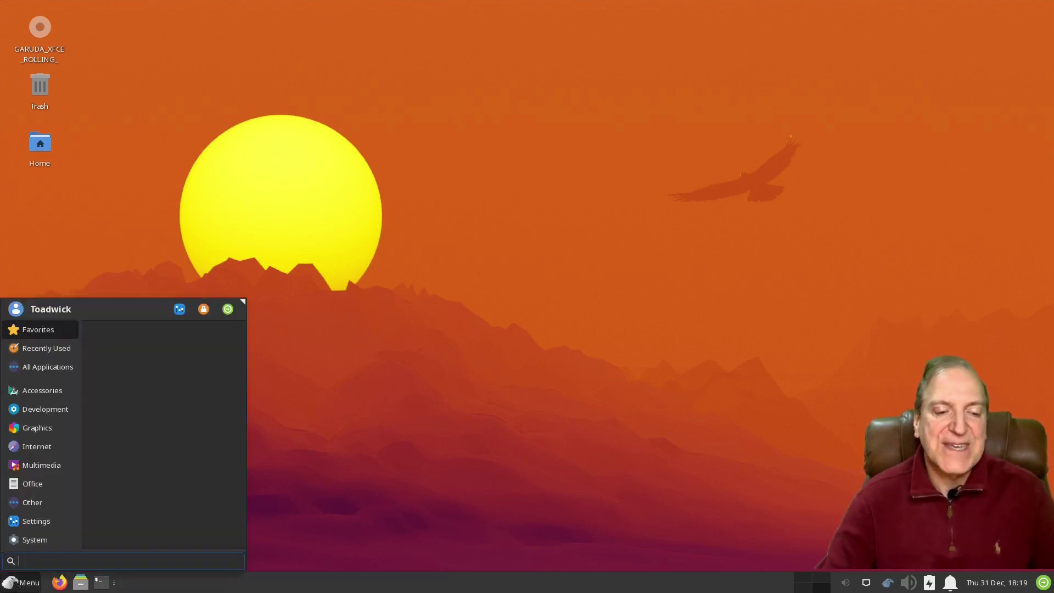
pyautogui.click(39, 447)
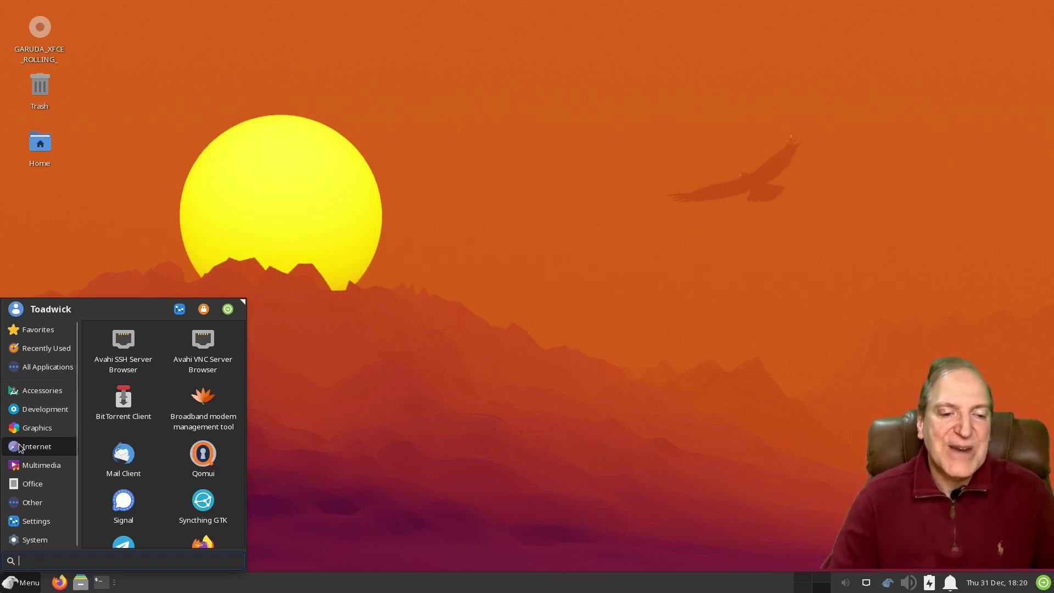
pyautogui.click(347, 443)
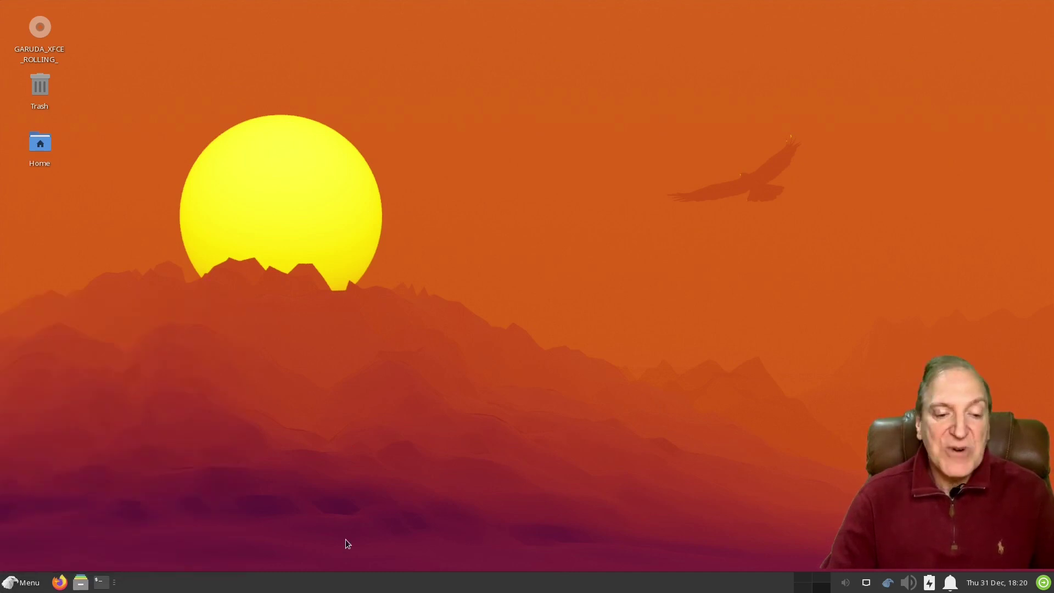
# Show Panel 1's Appearance settings in Panel Preferences, with enter and leave opacity at 75
pyautogui.rightClick(420, 583)
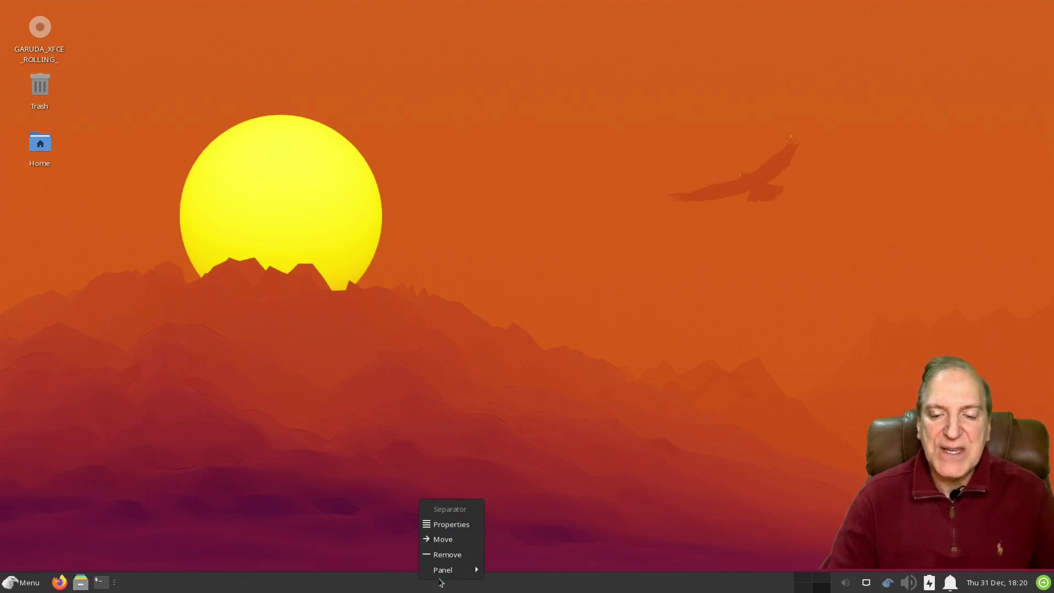
pyautogui.moveTo(440, 570)
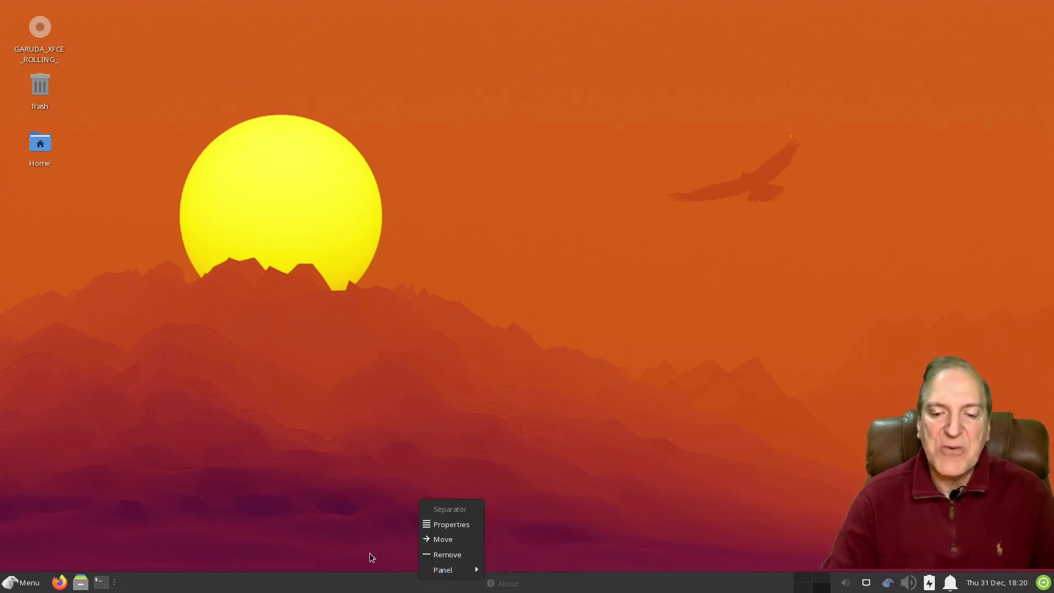
pyautogui.click(530, 541)
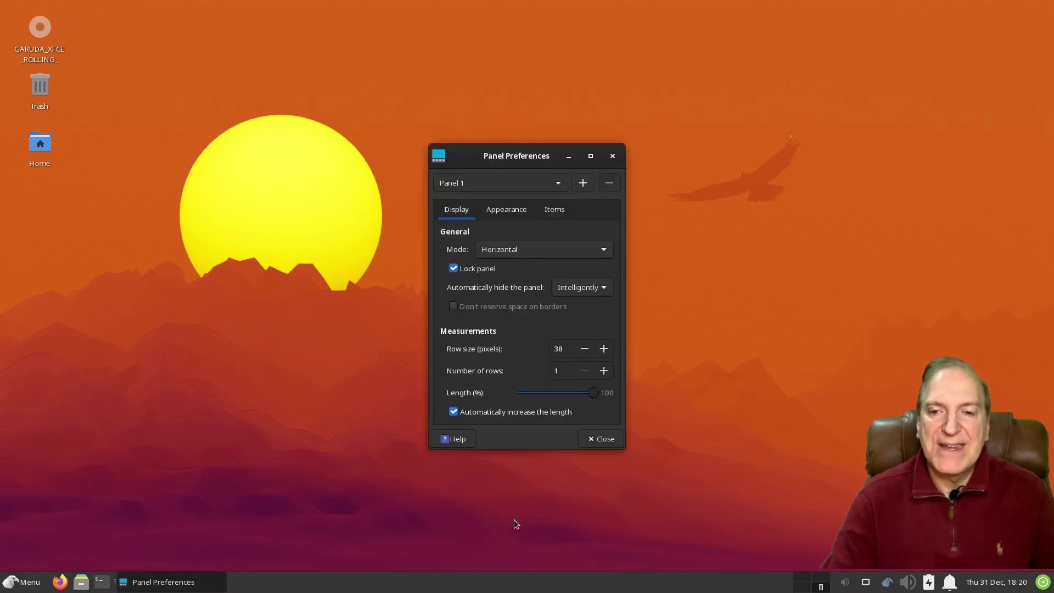
pyautogui.click(507, 211)
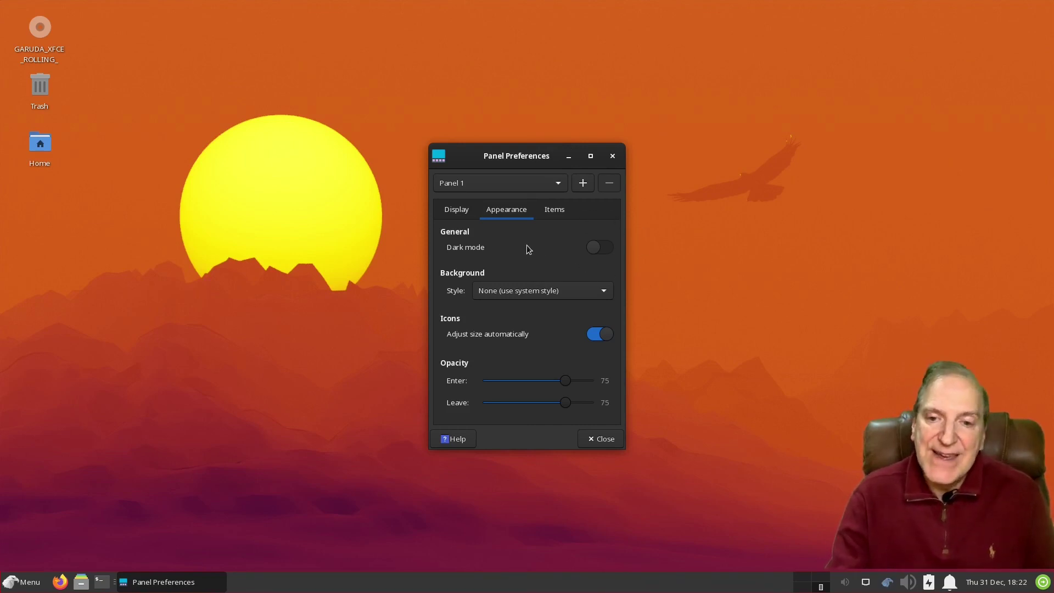
pyautogui.click(11, 584)
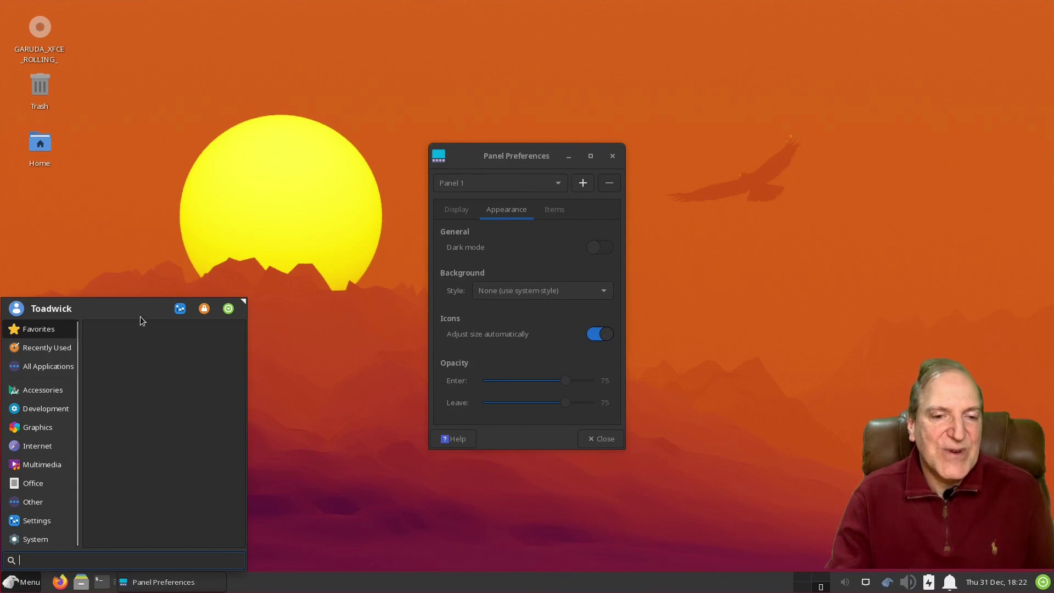
# Change the Appearance style theme from Adwaita-dark to the light Adwaita theme
pyautogui.click(181, 308)
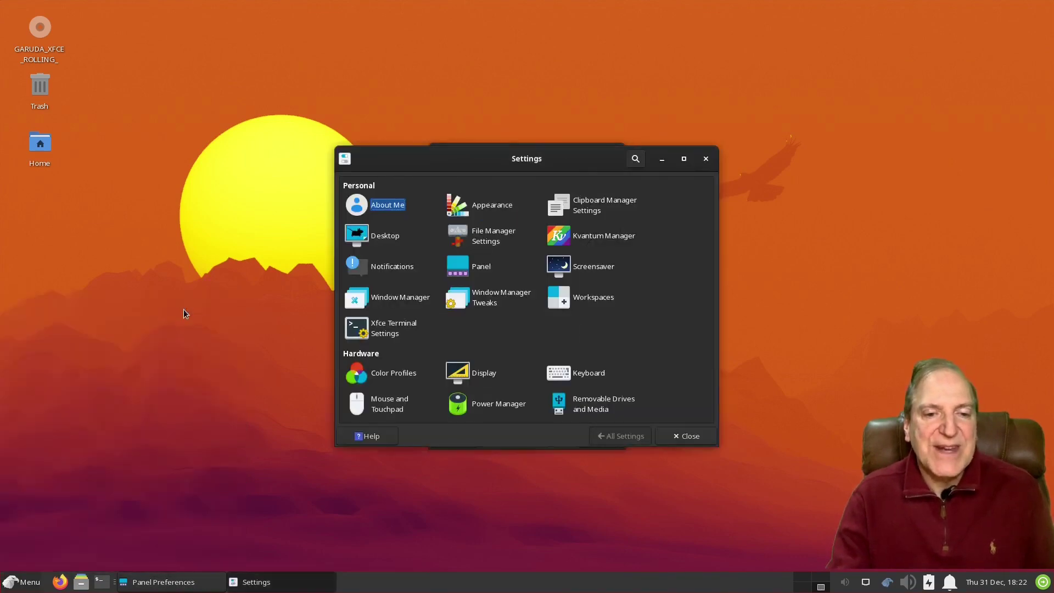
pyautogui.click(459, 208)
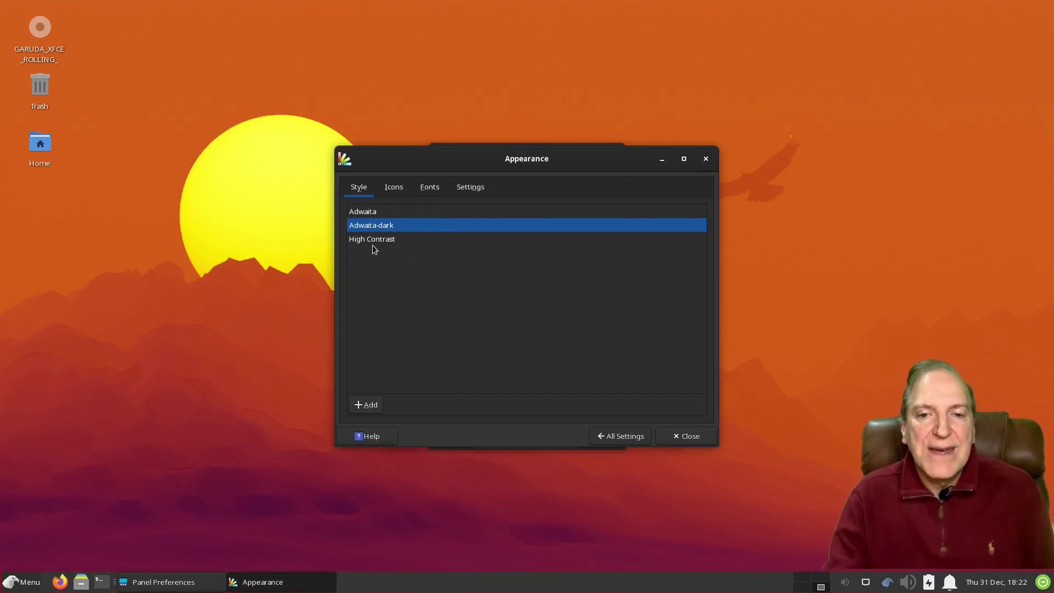
pyautogui.click(367, 212)
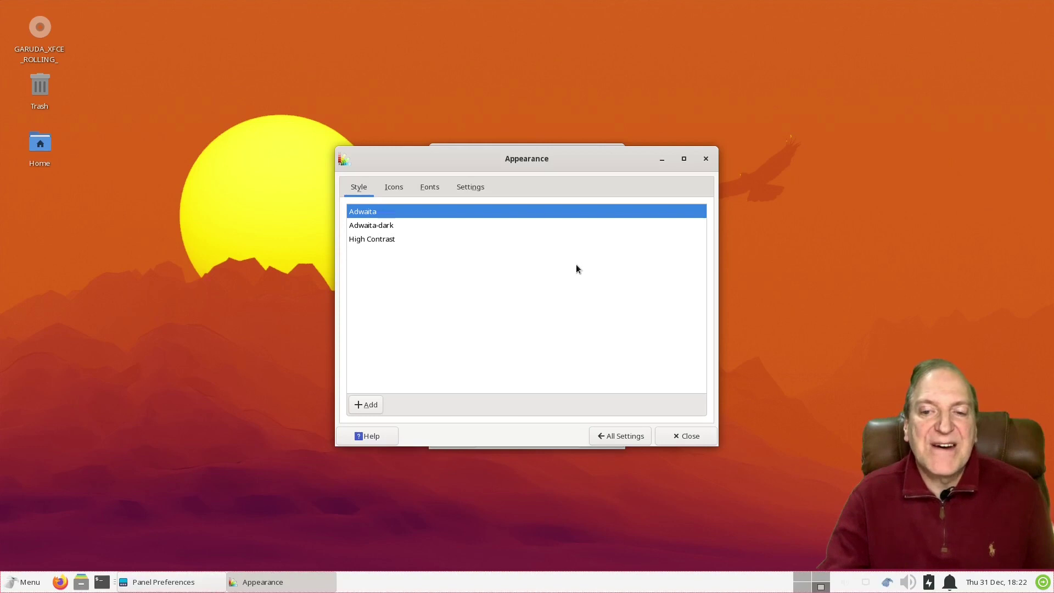
pyautogui.doubleClick(43, 146)
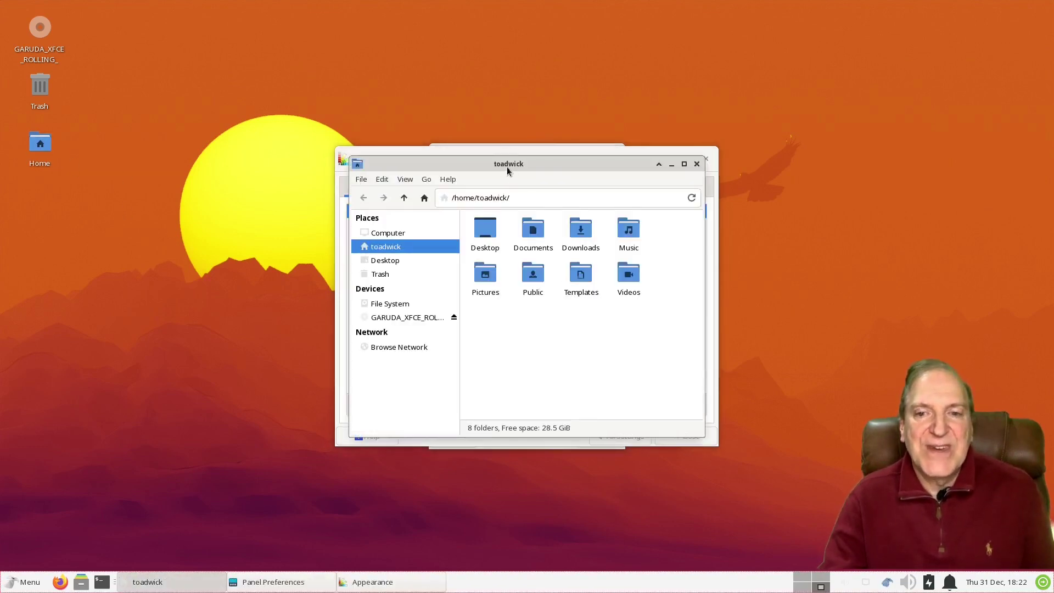
# Place the Thunar home-folder window at the upper left, in front of the Appearance window
pyautogui.moveTo(507, 167); pyautogui.dragTo(291, 79)
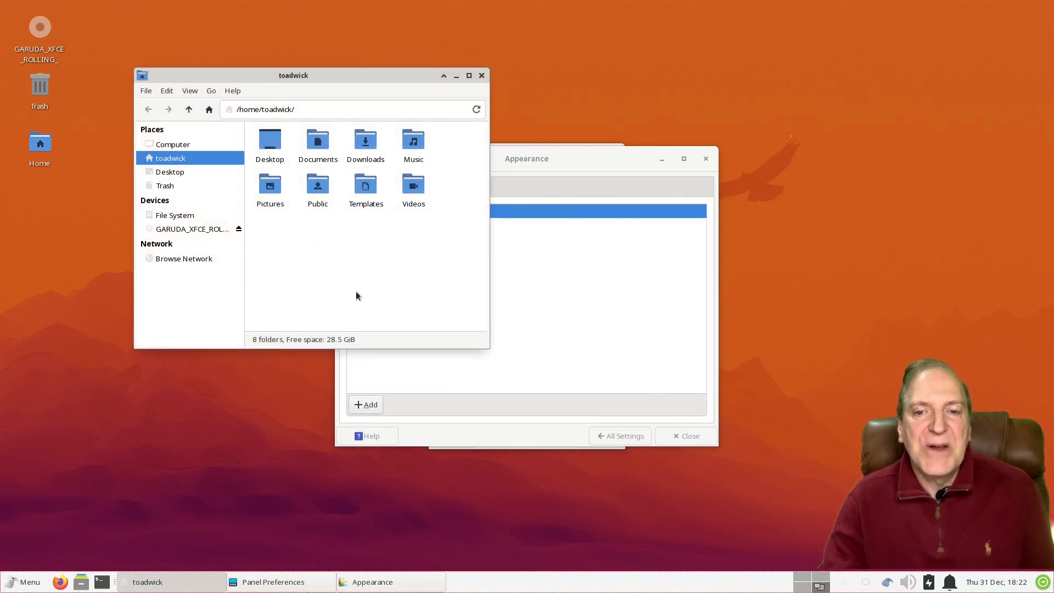
pyautogui.click(553, 273)
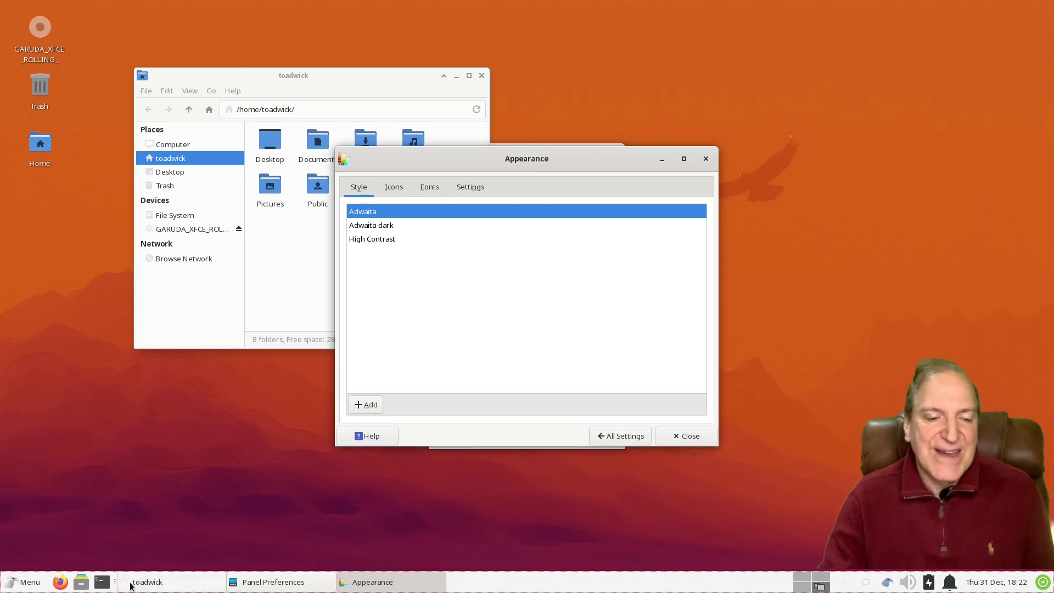
pyautogui.click(23, 581)
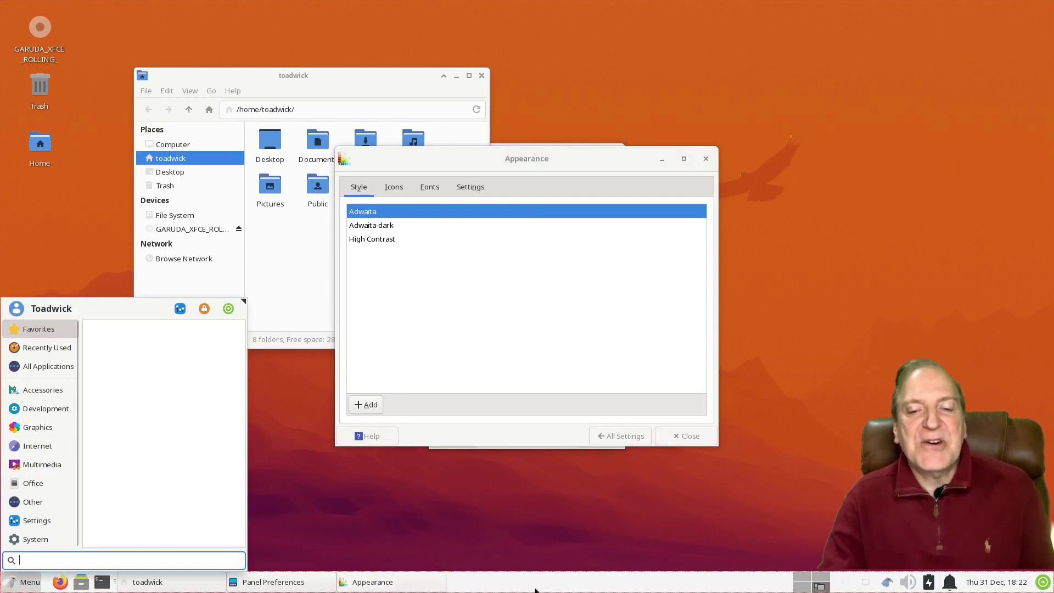
pyautogui.click(427, 316)
pyautogui.click(283, 286)
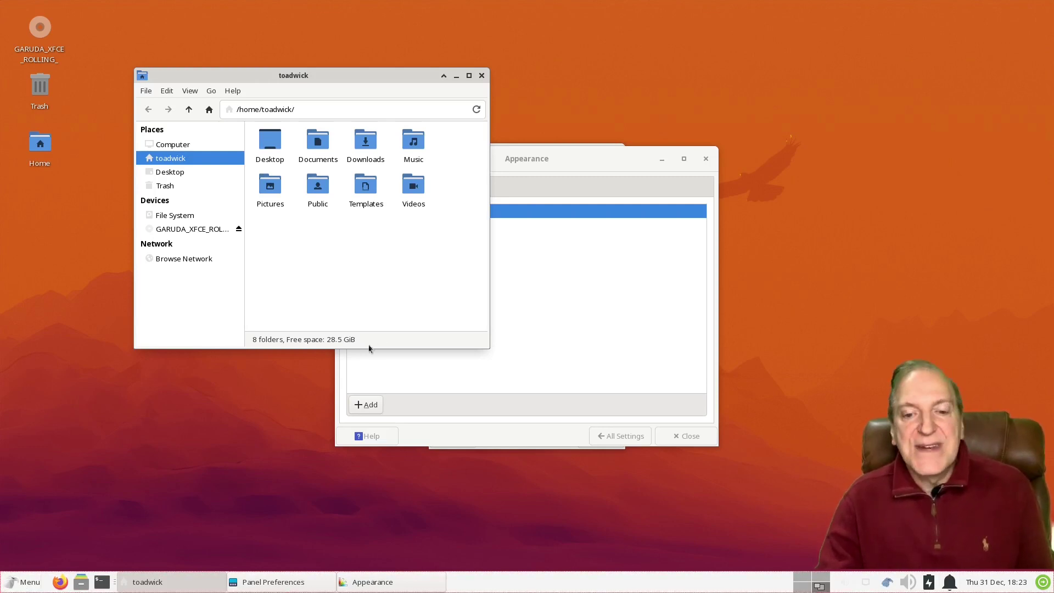
# Reopen Panel Preferences and turn on dark mode for the panel
pyautogui.rightClick(598, 584)
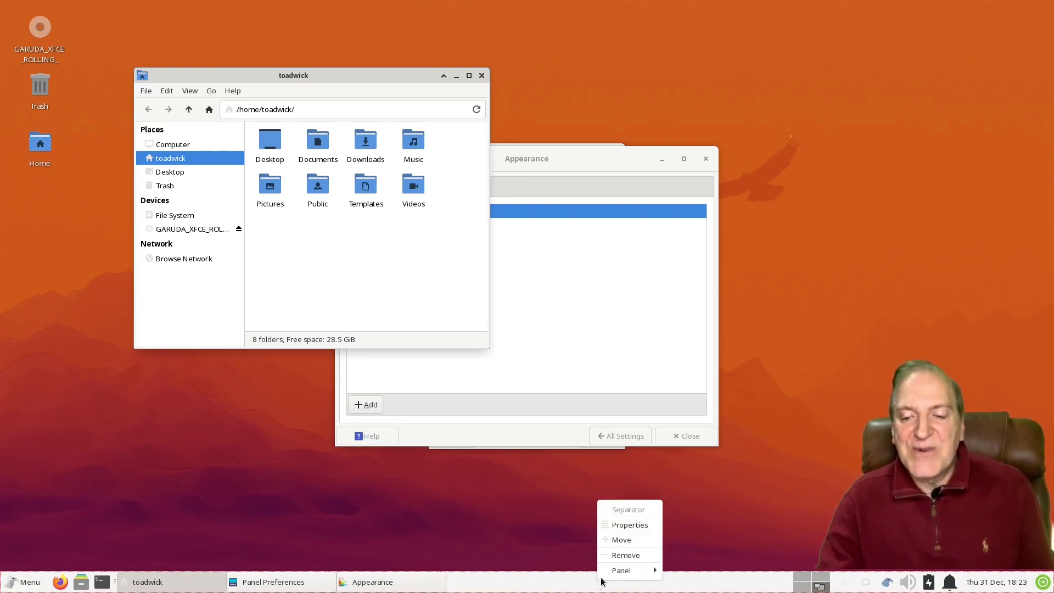
pyautogui.moveTo(619, 574)
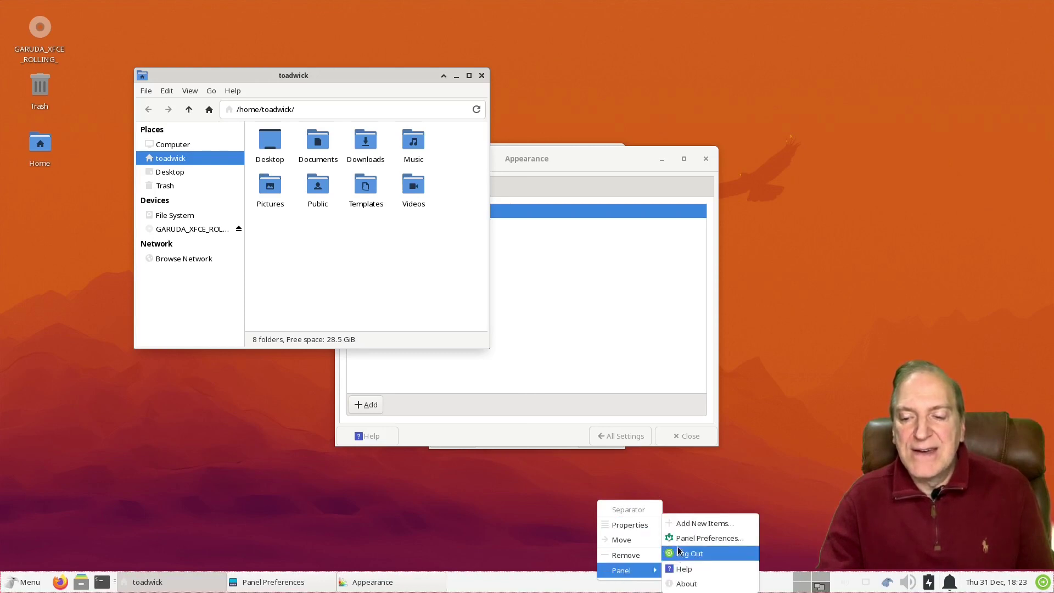
pyautogui.click(708, 539)
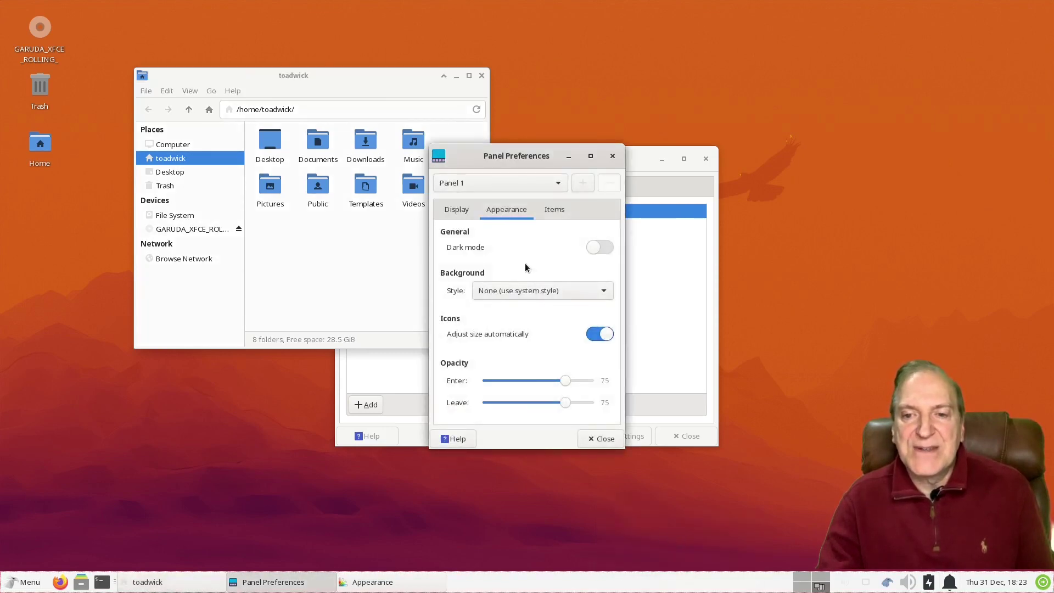
pyautogui.click(601, 249)
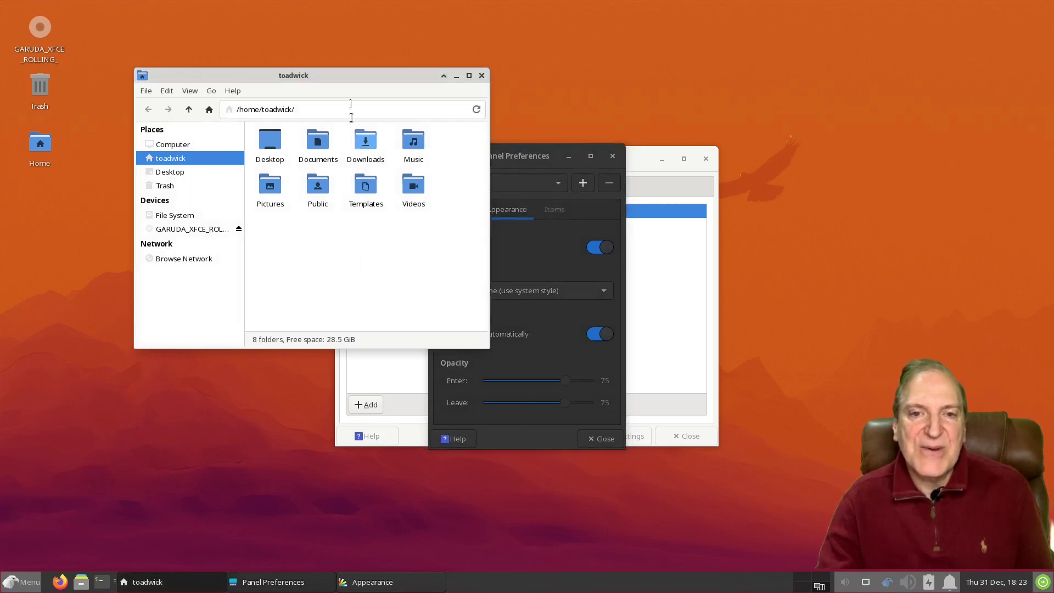
# Shift the file manager and Appearance windows aside to reveal the panel settings
pyautogui.moveTo(357, 71); pyautogui.dragTo(300, 109)
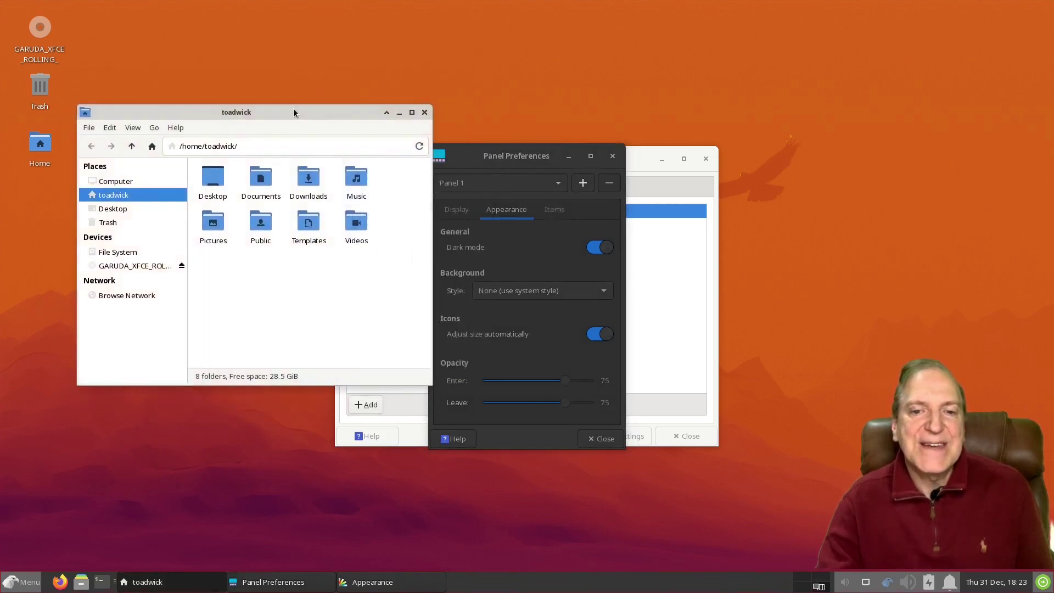
pyautogui.click(661, 266)
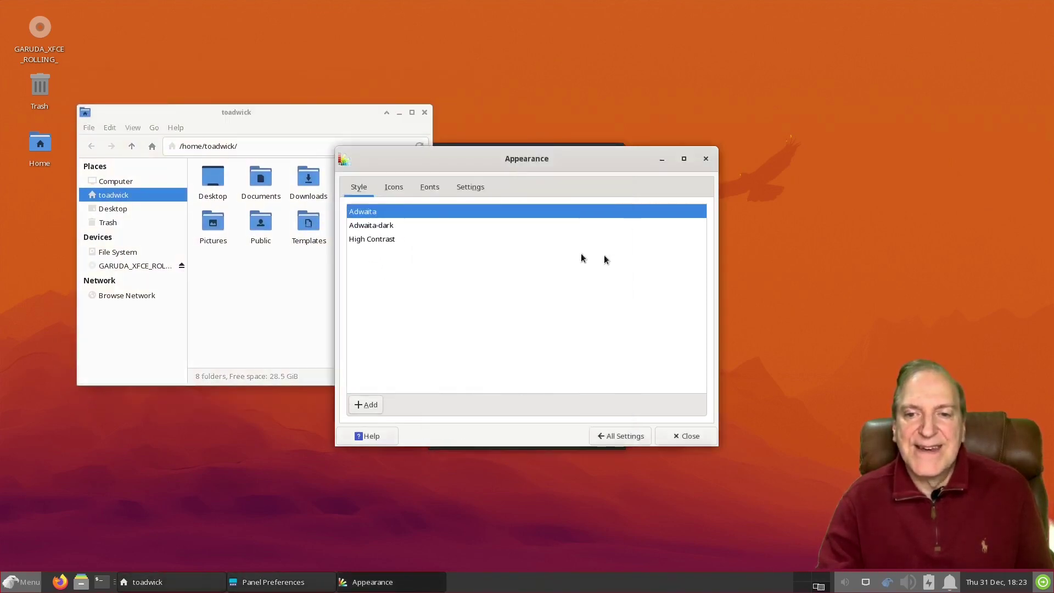
pyautogui.moveTo(499, 158); pyautogui.dragTo(746, 168)
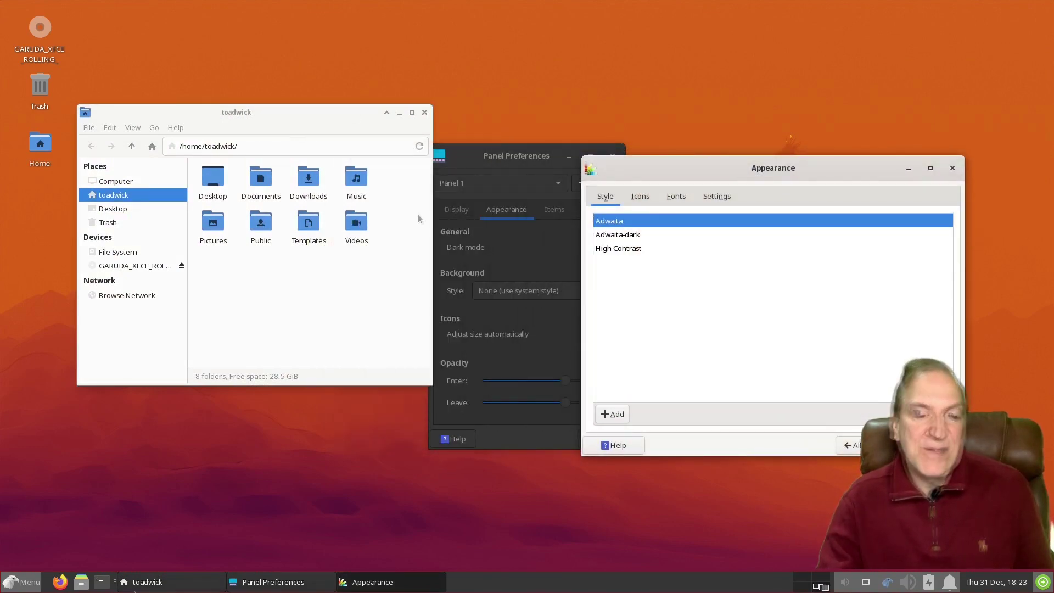
pyautogui.click(20, 584)
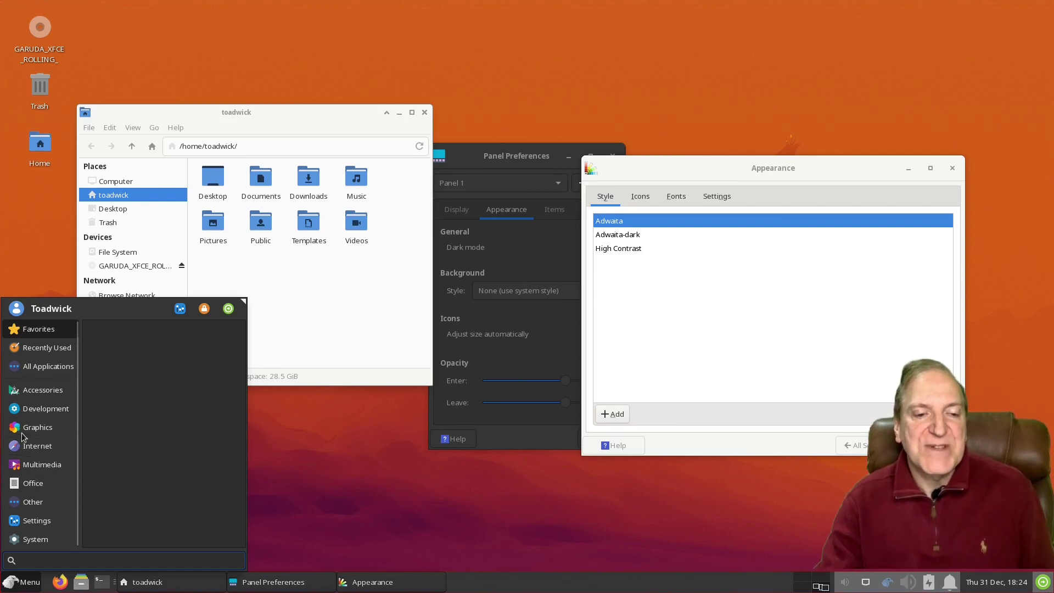
# Browse the Multimedia, Graphics, Development and Office categories in Whisker Menu
pyautogui.click(24, 464)
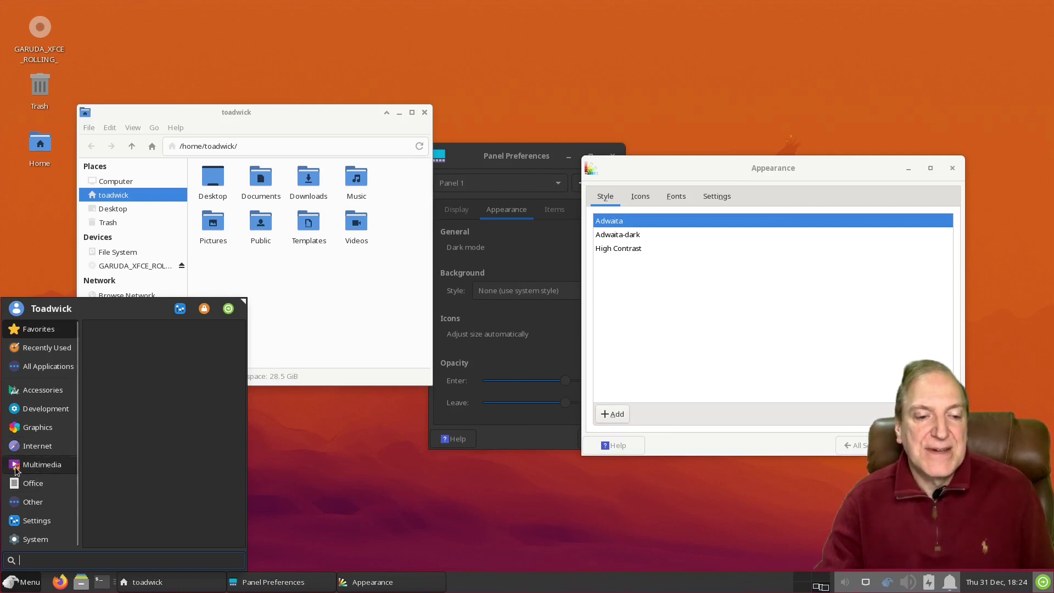
pyautogui.click(17, 431)
pyautogui.click(13, 411)
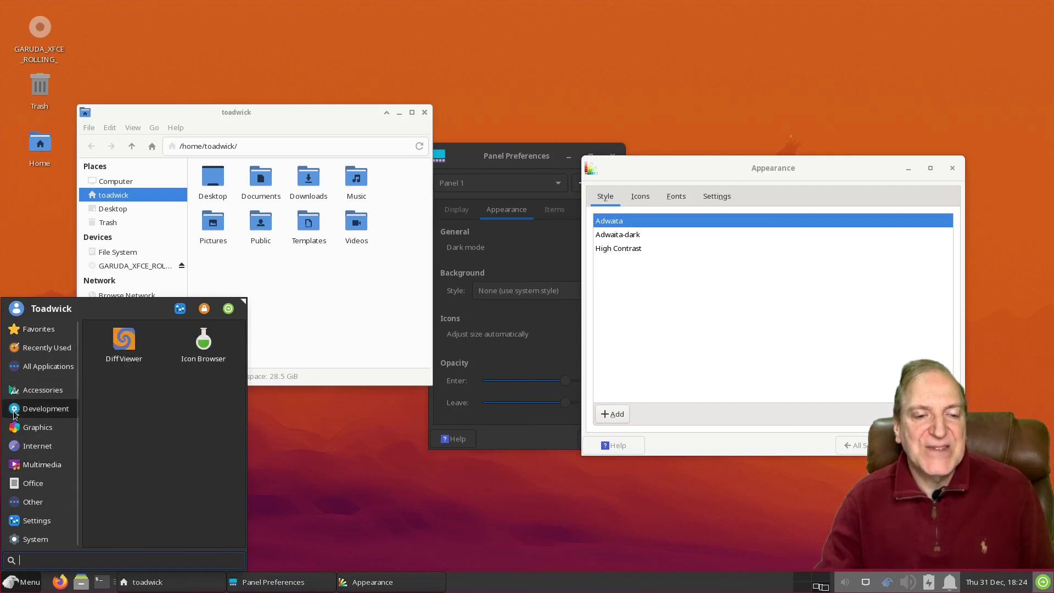
pyautogui.click(35, 482)
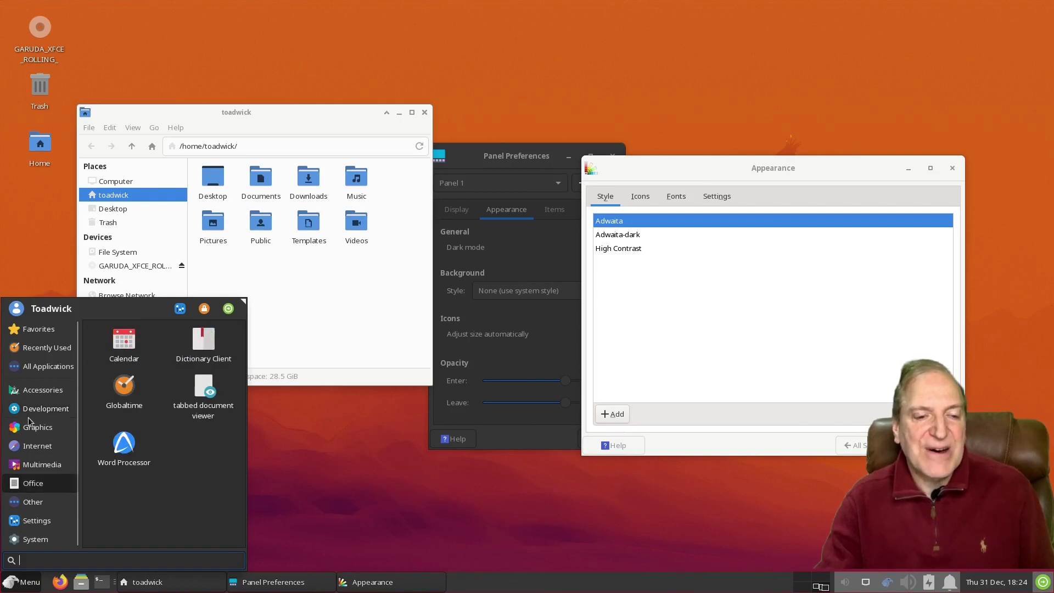
pyautogui.rightClick(9, 586)
# Enable 'Switch categories by hovering' on the Behavior tab of Whisker Menu's properties
pyautogui.moveTo(30, 576)
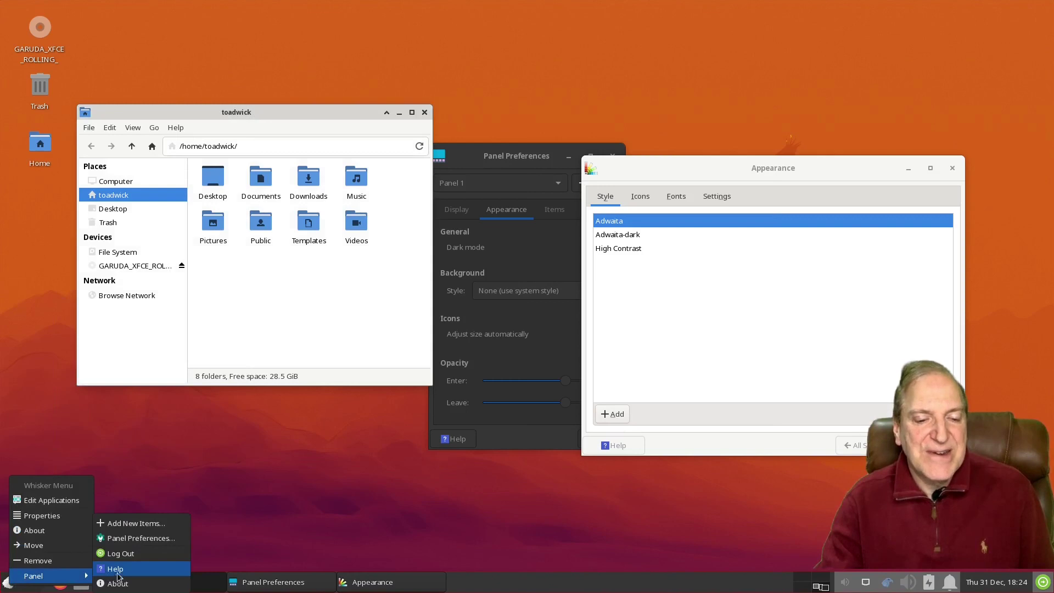
pyautogui.click(41, 515)
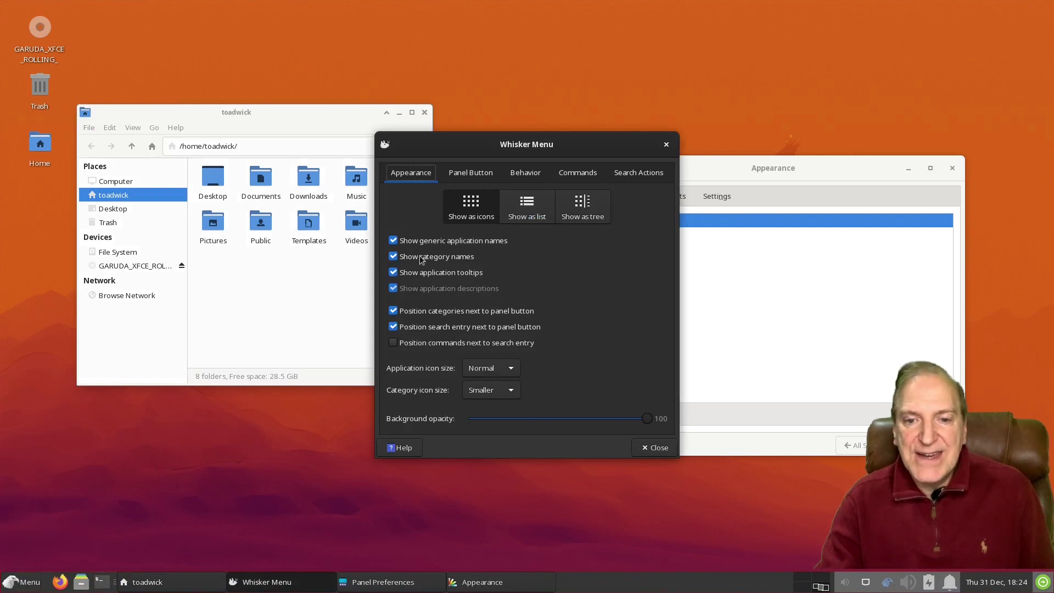
pyautogui.click(526, 174)
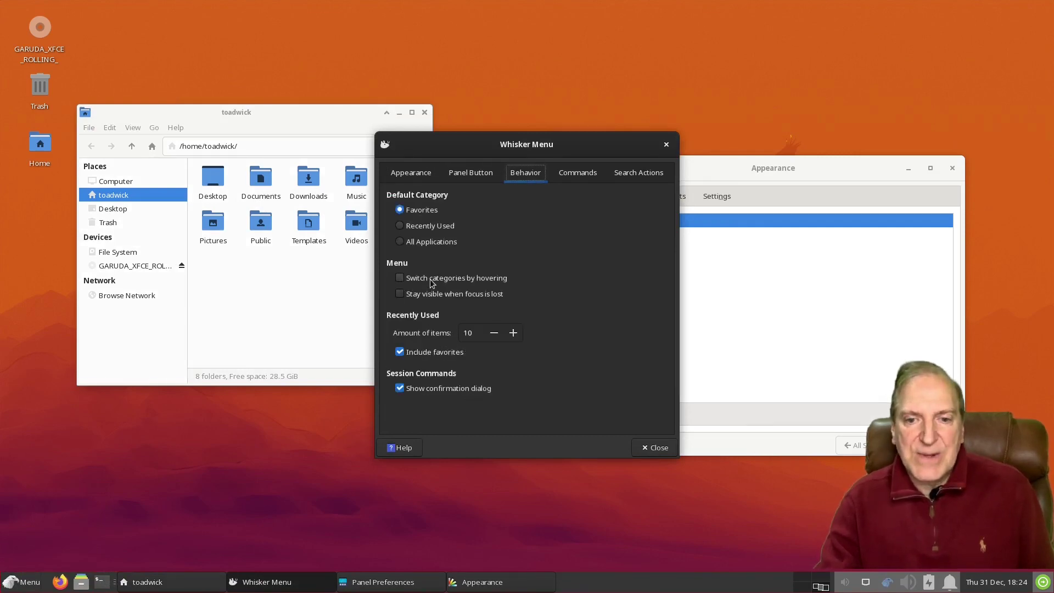
pyautogui.click(400, 280)
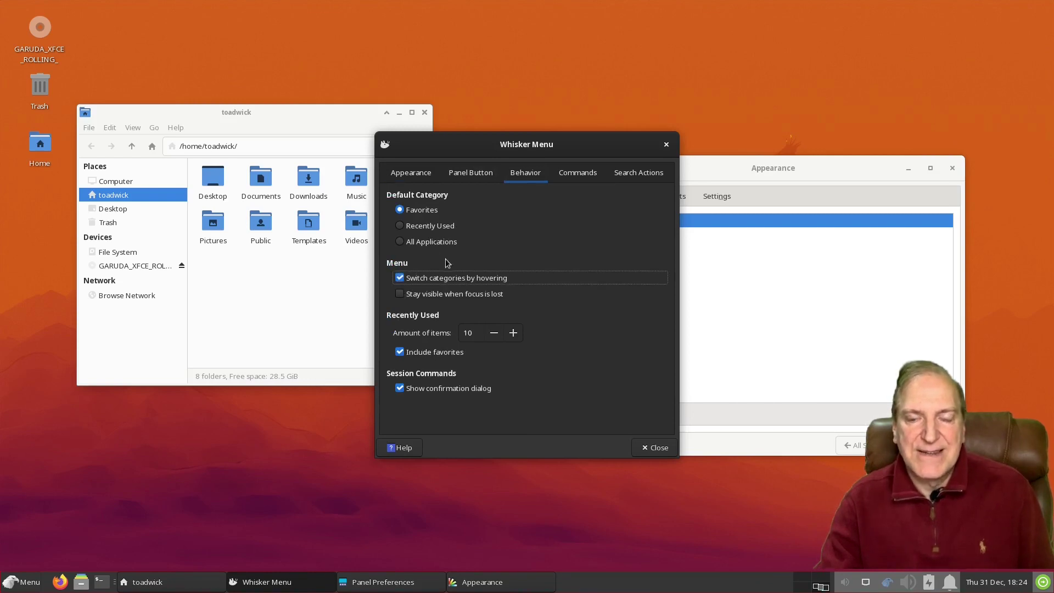
# Close the menu settings and confirm categories now switch on hover, ending at Accessories
pyautogui.click(654, 449)
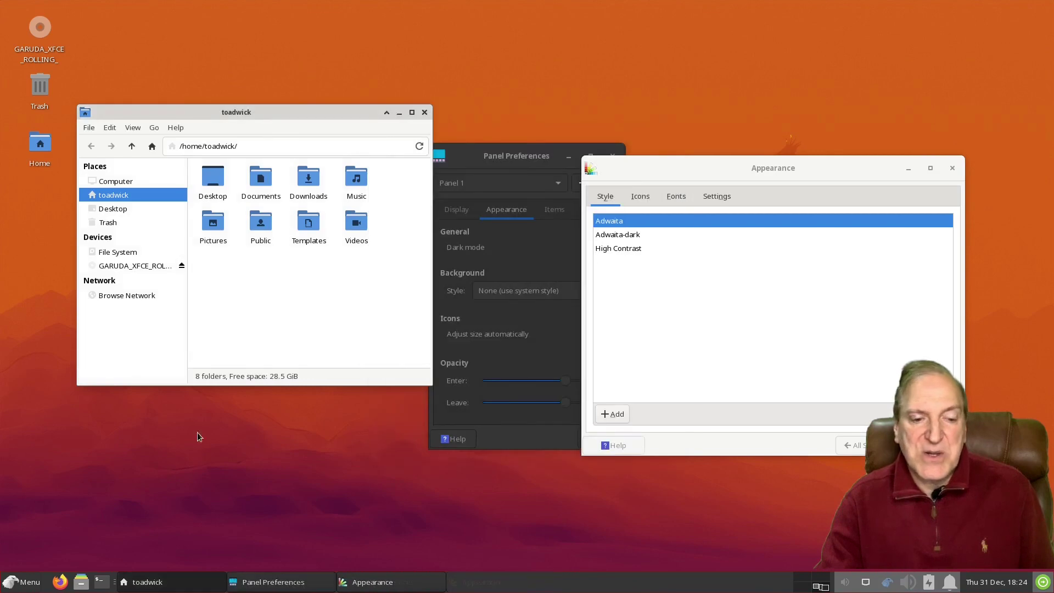
pyautogui.click(9, 588)
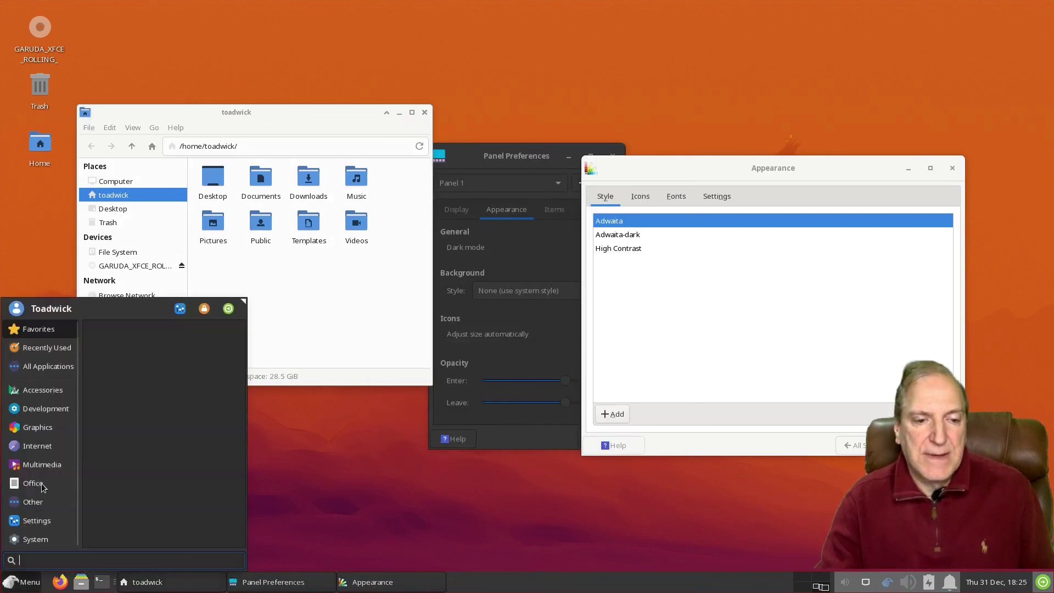
pyautogui.moveTo(41, 473)
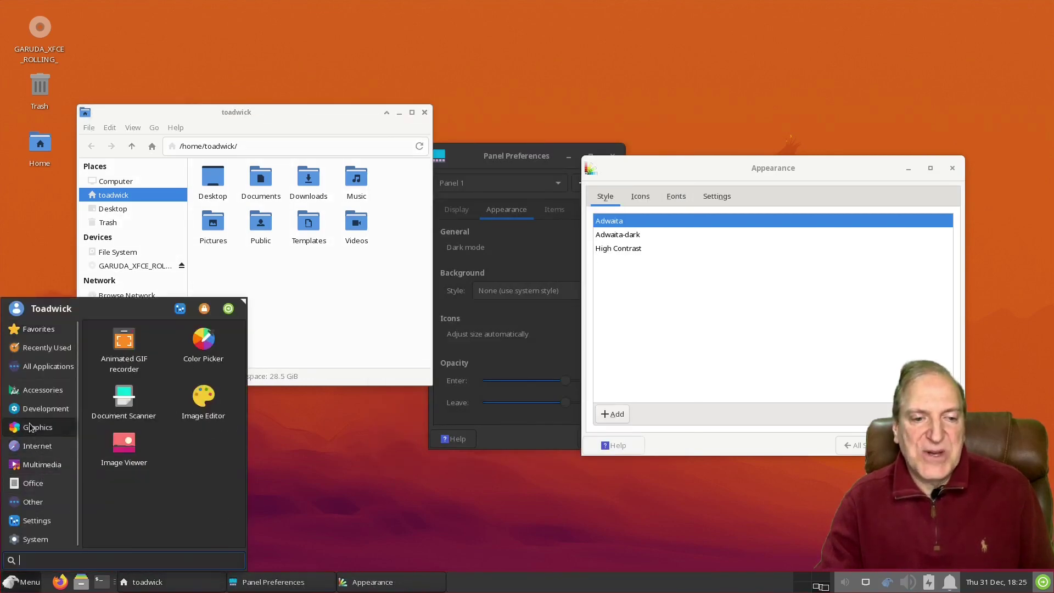
pyautogui.moveTo(31, 393)
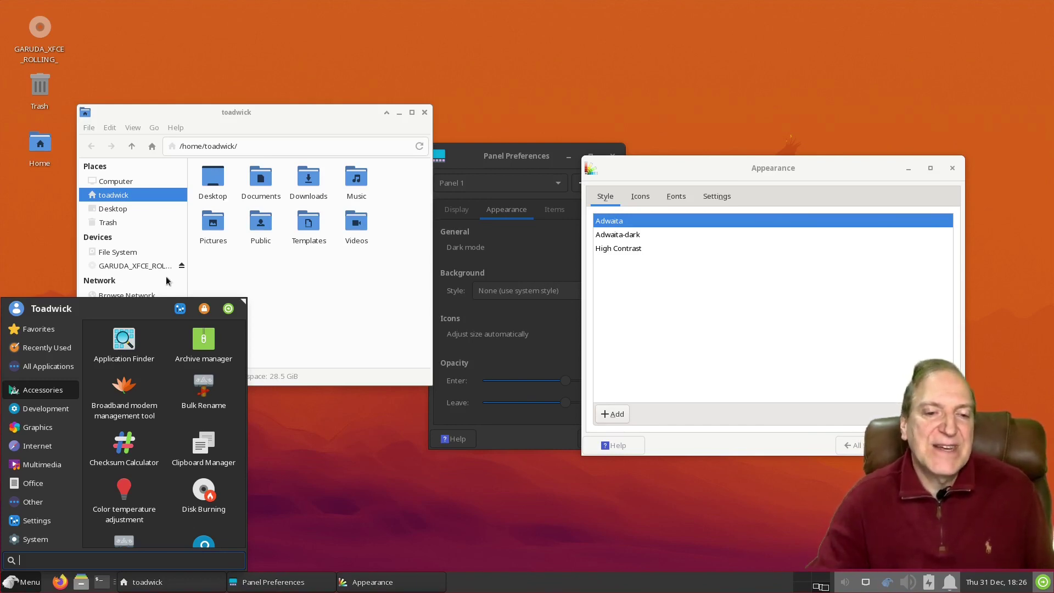
pyautogui.click(180, 307)
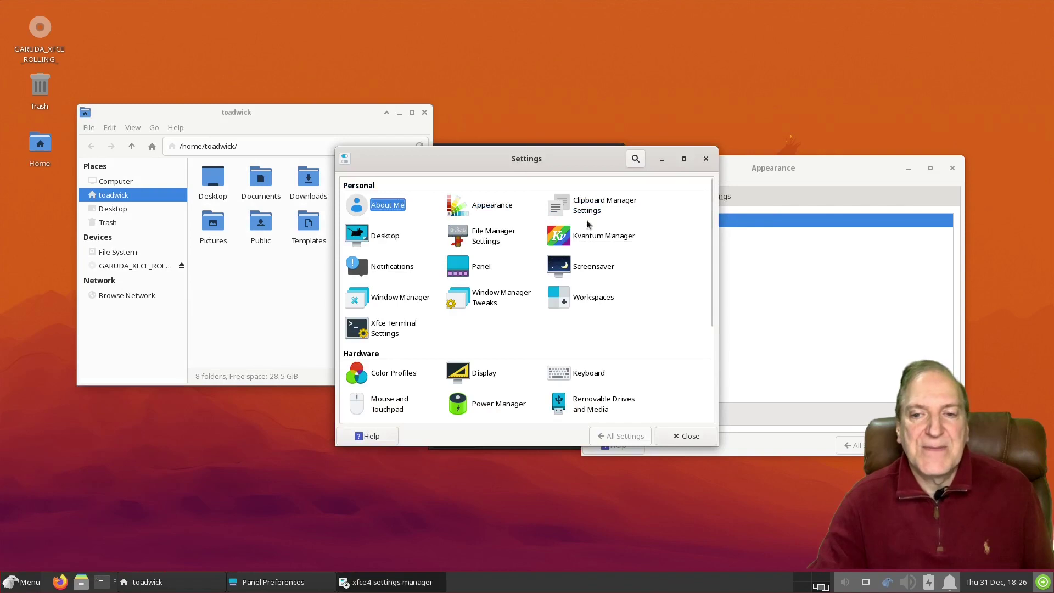
# Review the Compositor tab in Window Manager Tweaks, then close it
pyautogui.click(479, 304)
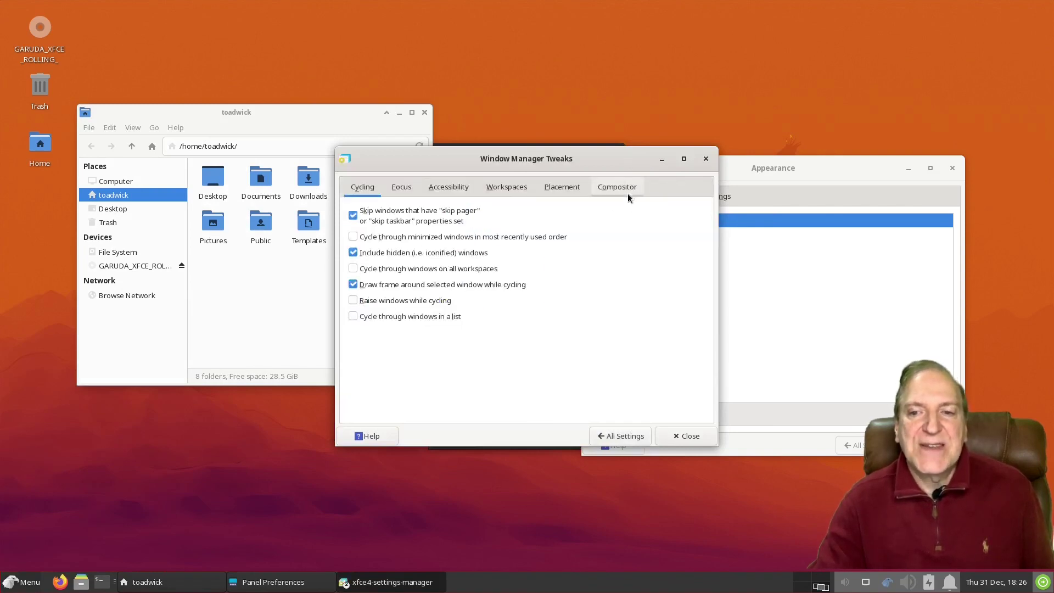
pyautogui.click(618, 188)
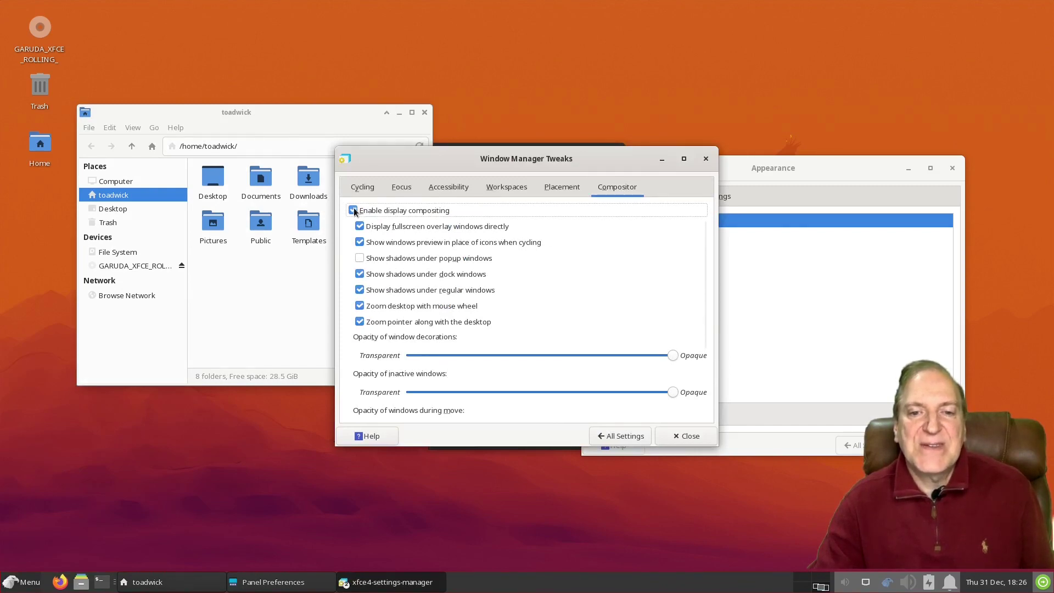
pyautogui.click(707, 159)
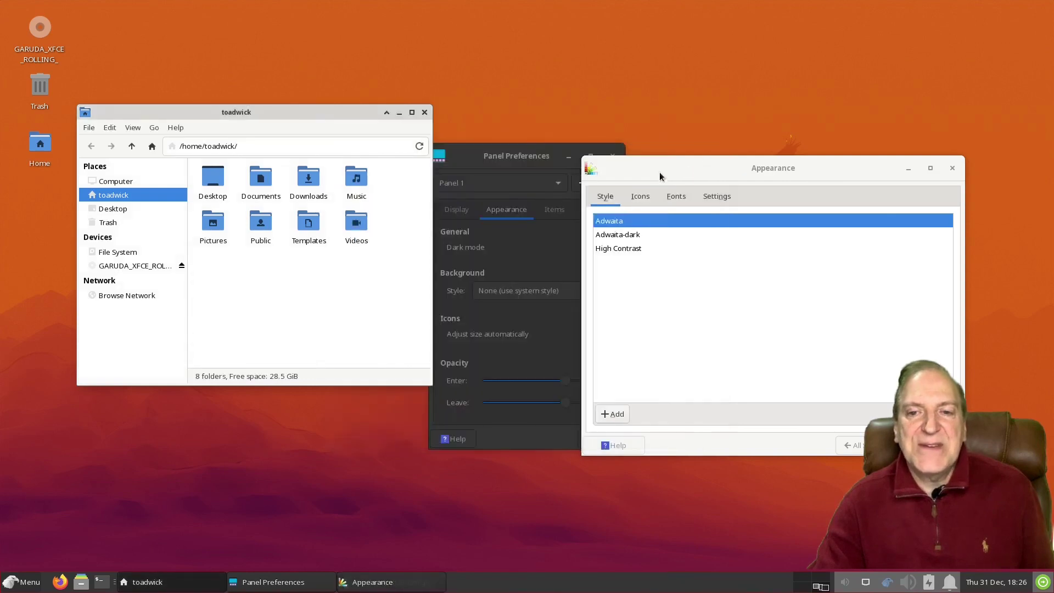
# Open a new terminal and enter the command sudo pacman -S picom
pyautogui.click(102, 583)
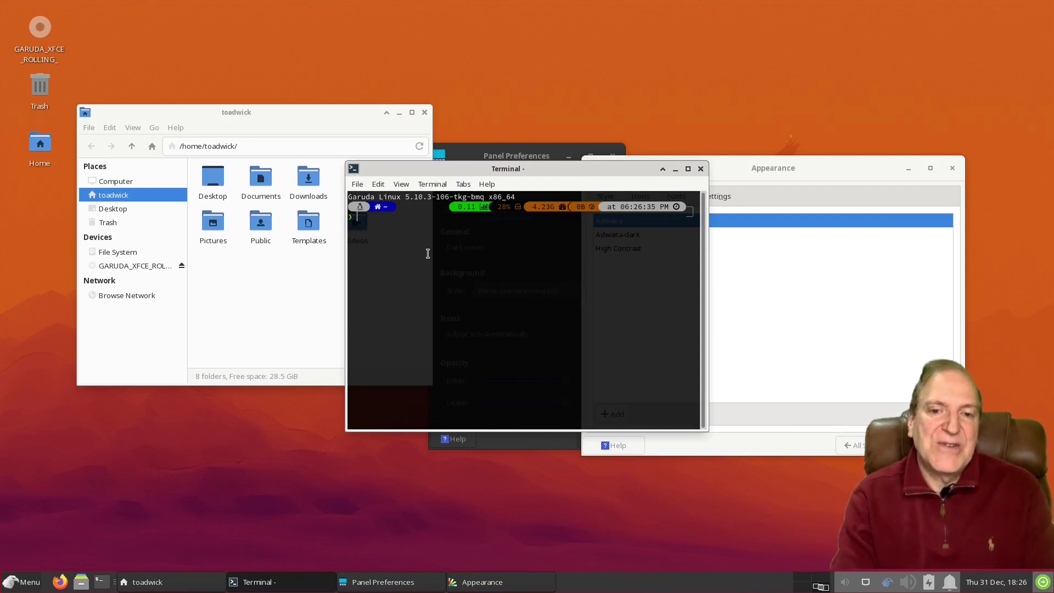
pyautogui.write('sudo pacm')
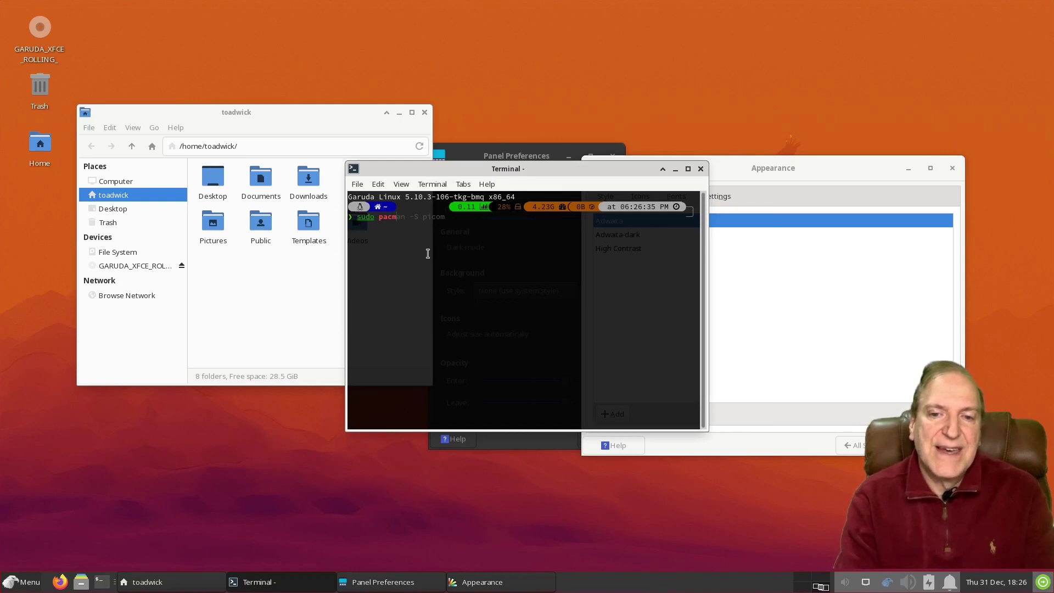
pyautogui.write('an -S ')
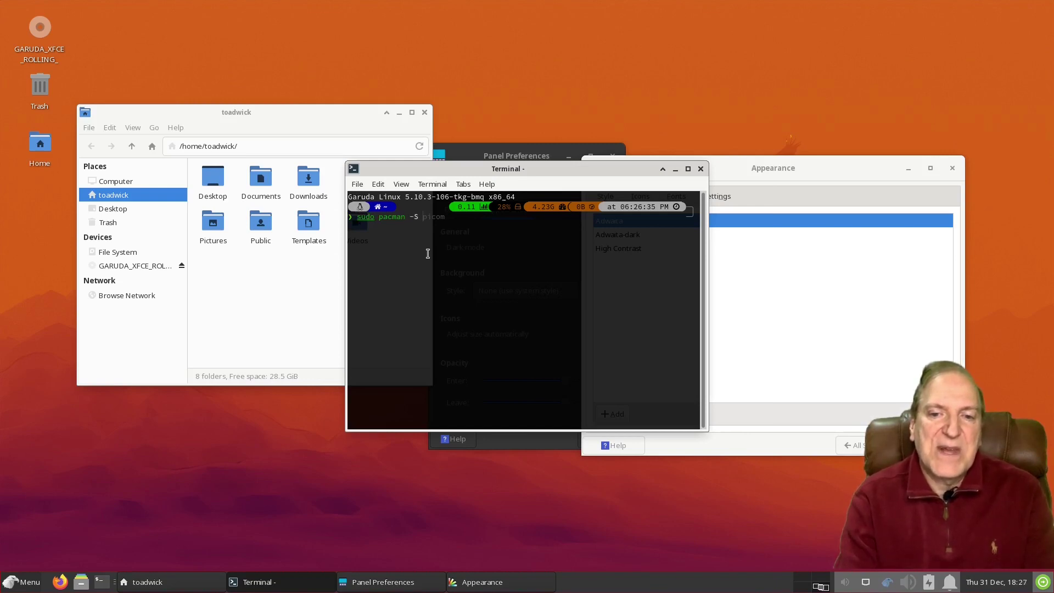
pyautogui.write('pi')
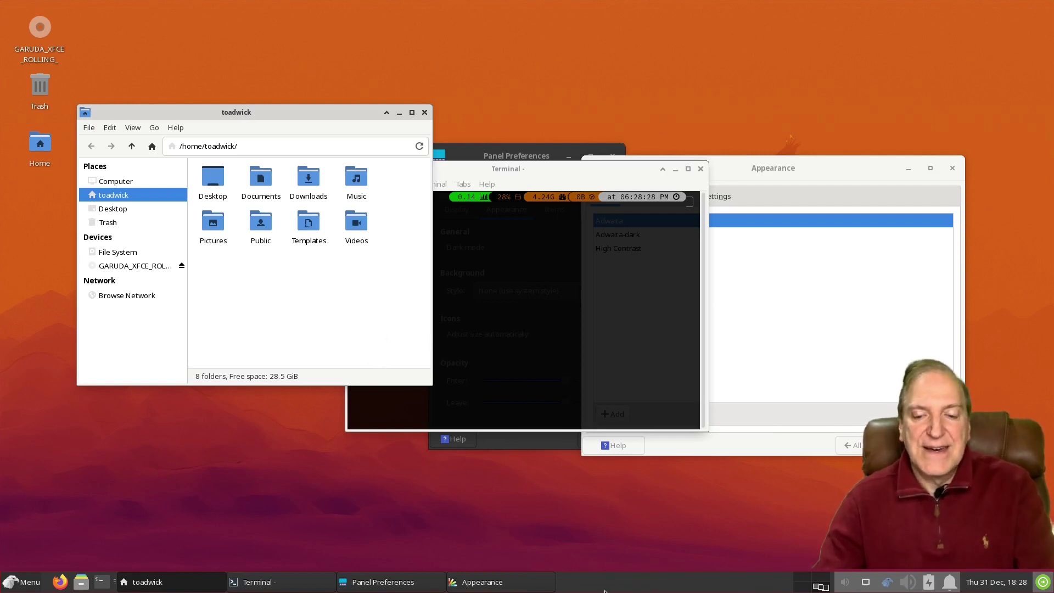
# Close Appearance and open the Status Tray Plugin settings from Panel Preferences' Items list
pyautogui.click(499, 587)
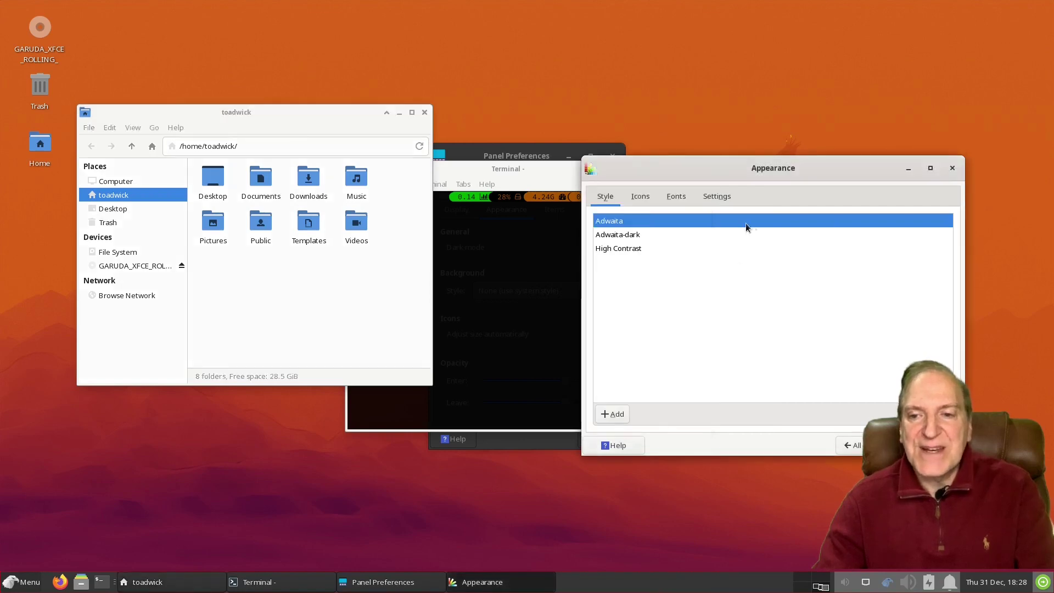
pyautogui.click(952, 167)
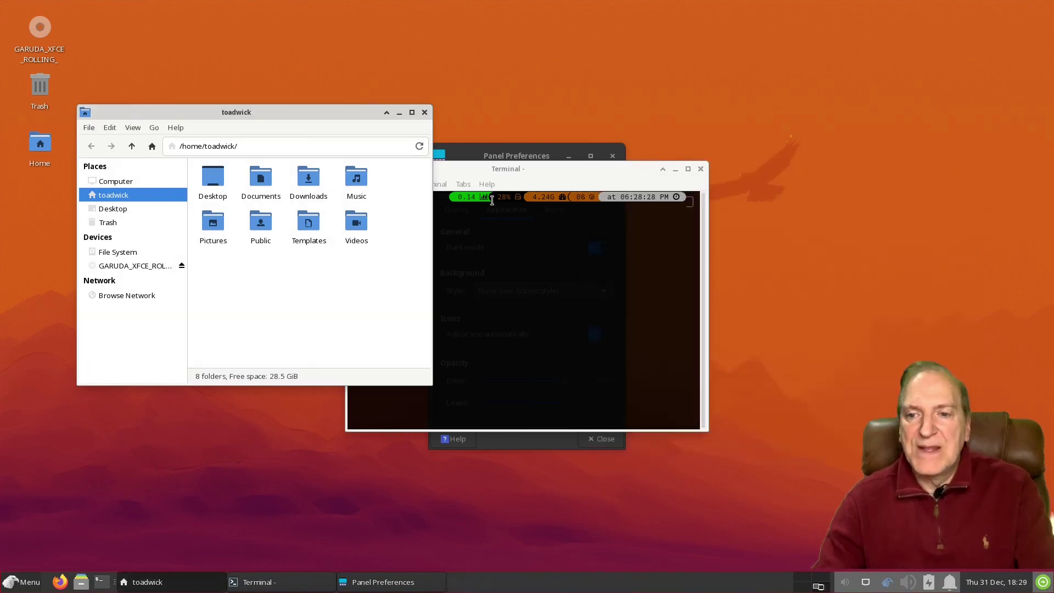
pyautogui.rightClick(542, 586)
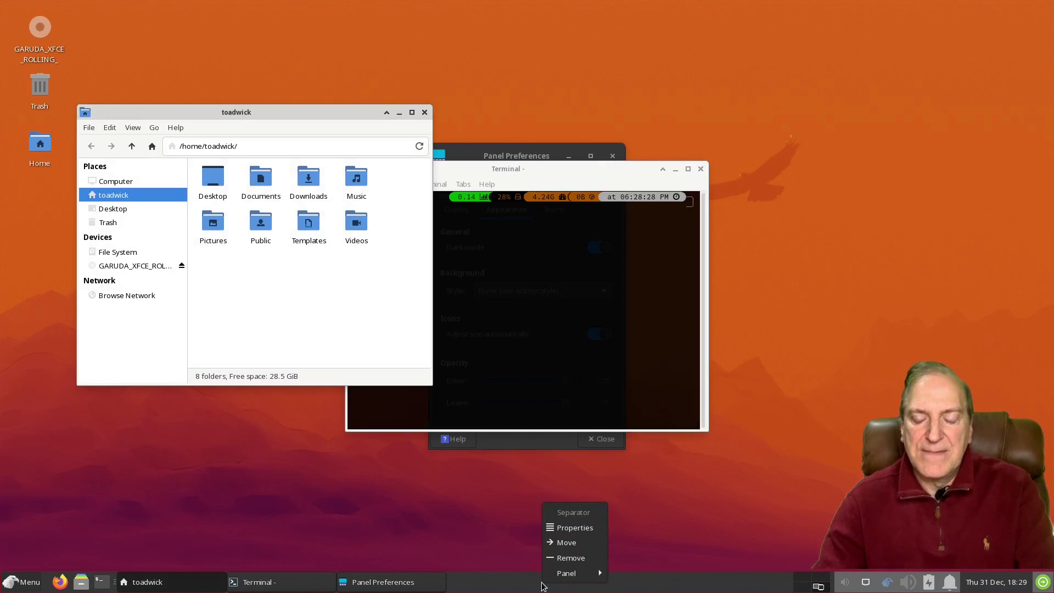
pyautogui.moveTo(566, 573)
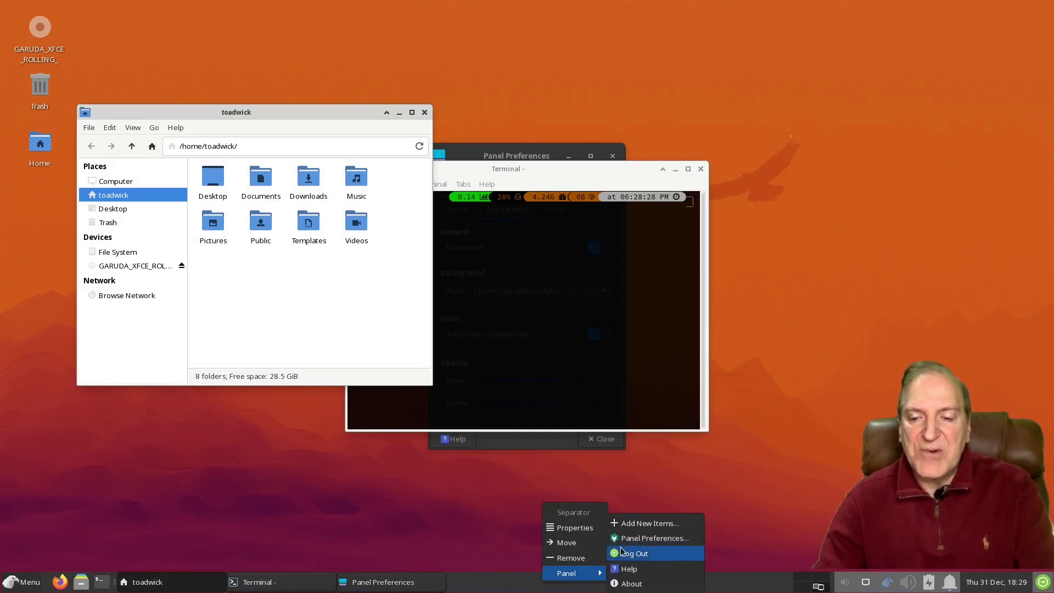
pyautogui.click(637, 538)
pyautogui.click(553, 212)
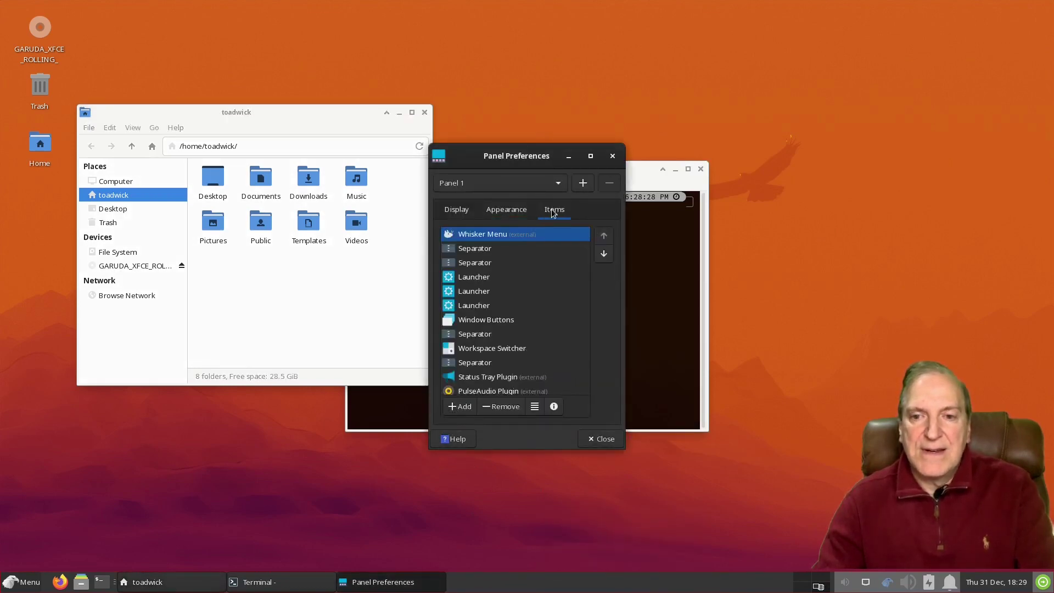
pyautogui.click(471, 379)
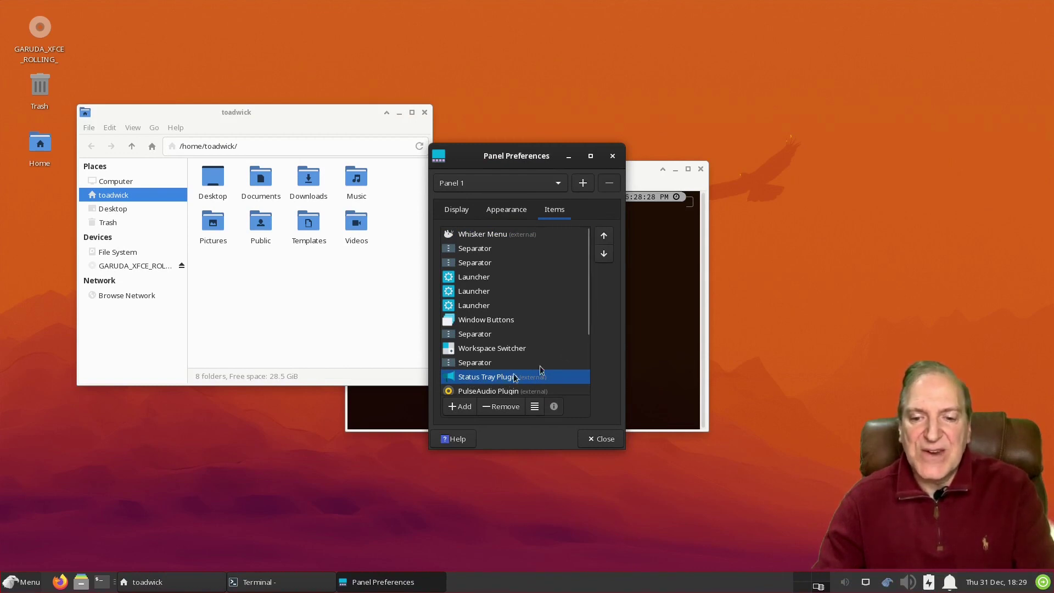
pyautogui.click(534, 407)
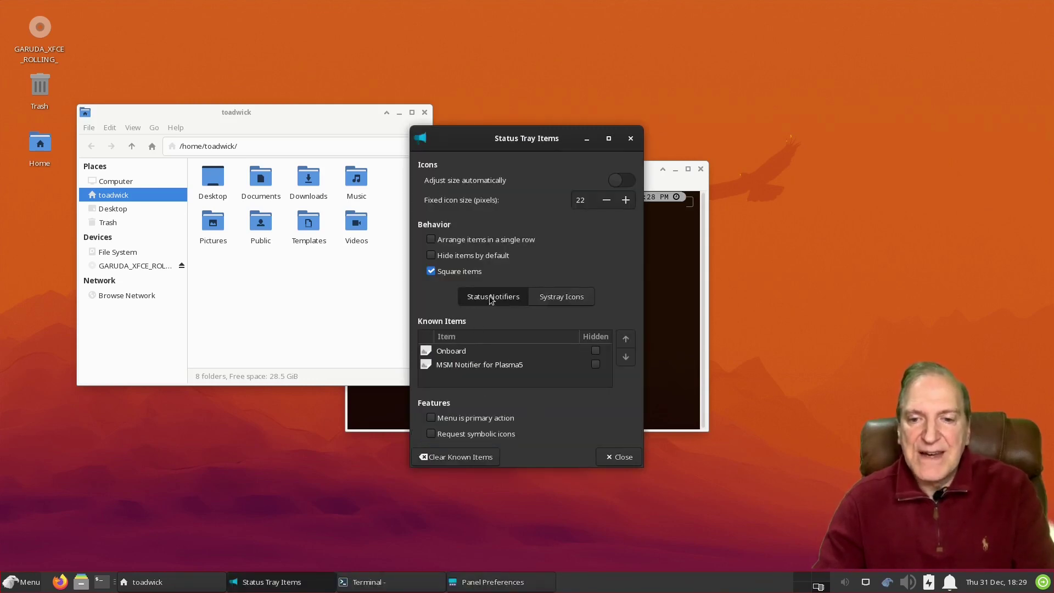
# Review the known system tray icons and status notifier items, then close both dialogs
pyautogui.click(561, 294)
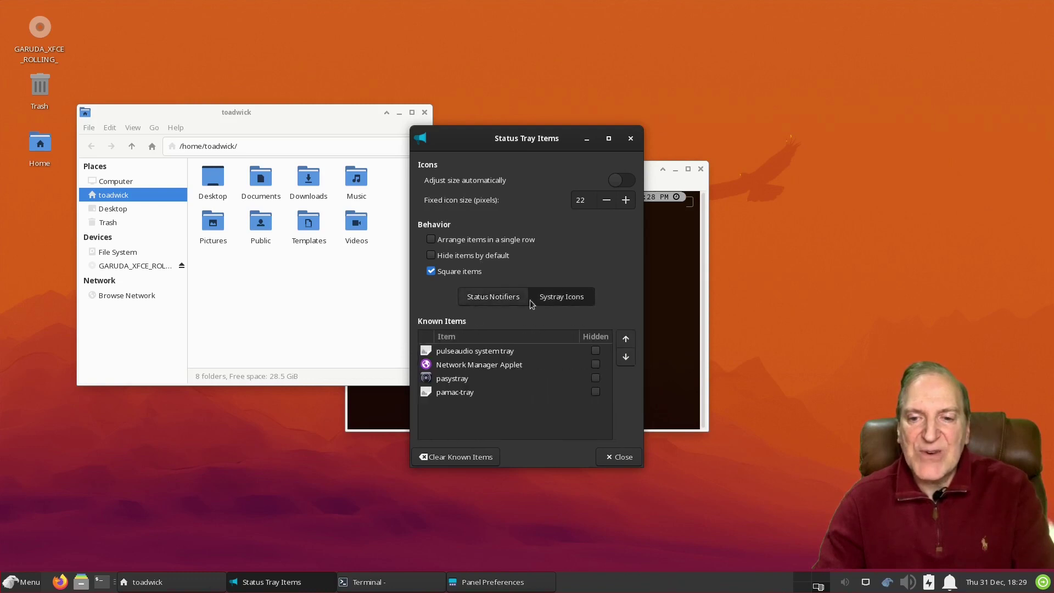
pyautogui.click(490, 297)
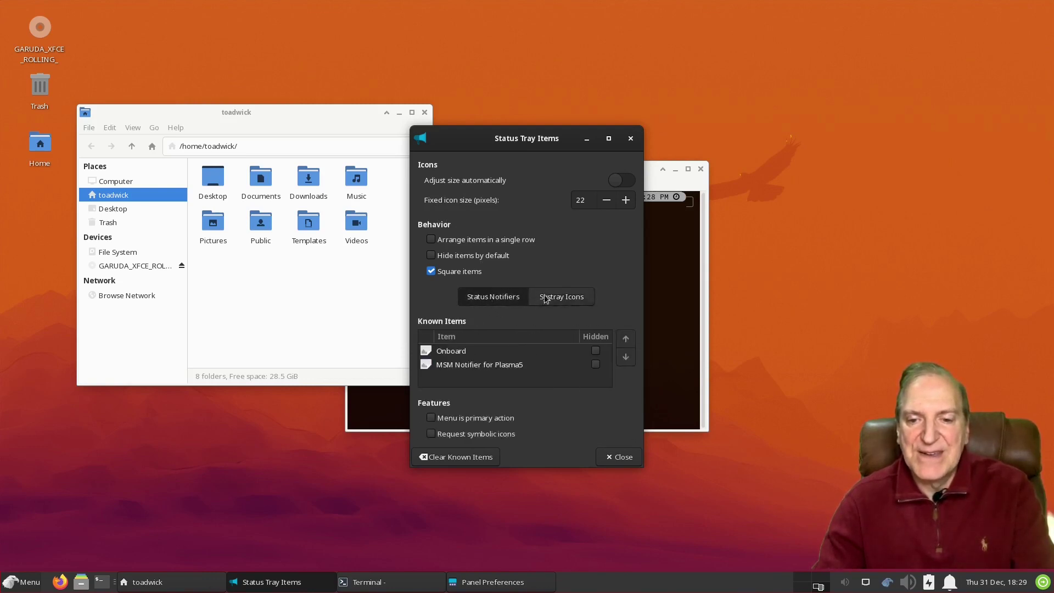
pyautogui.click(568, 298)
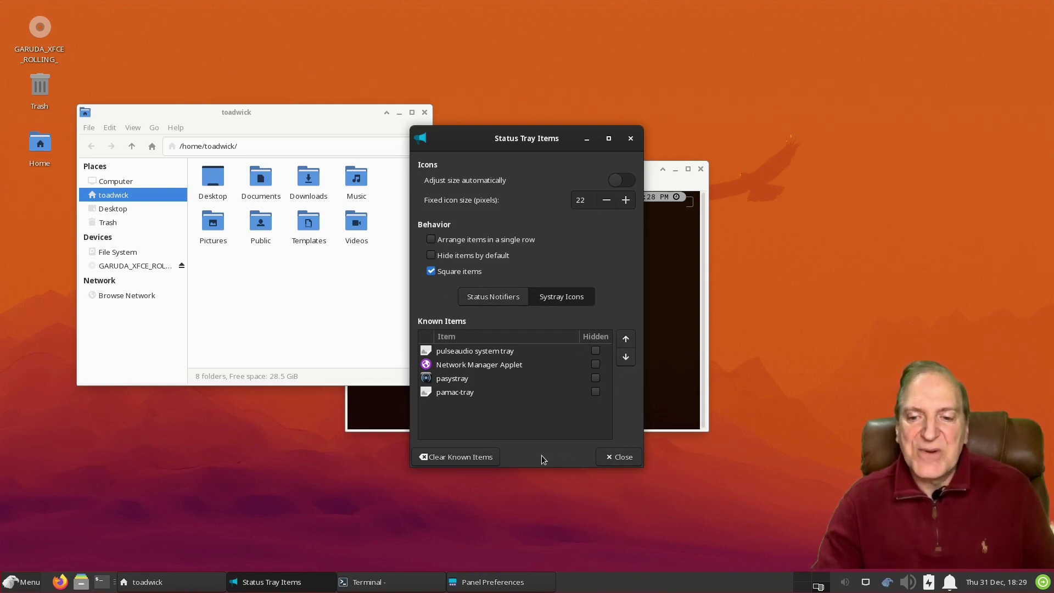
pyautogui.click(615, 460)
pyautogui.click(608, 446)
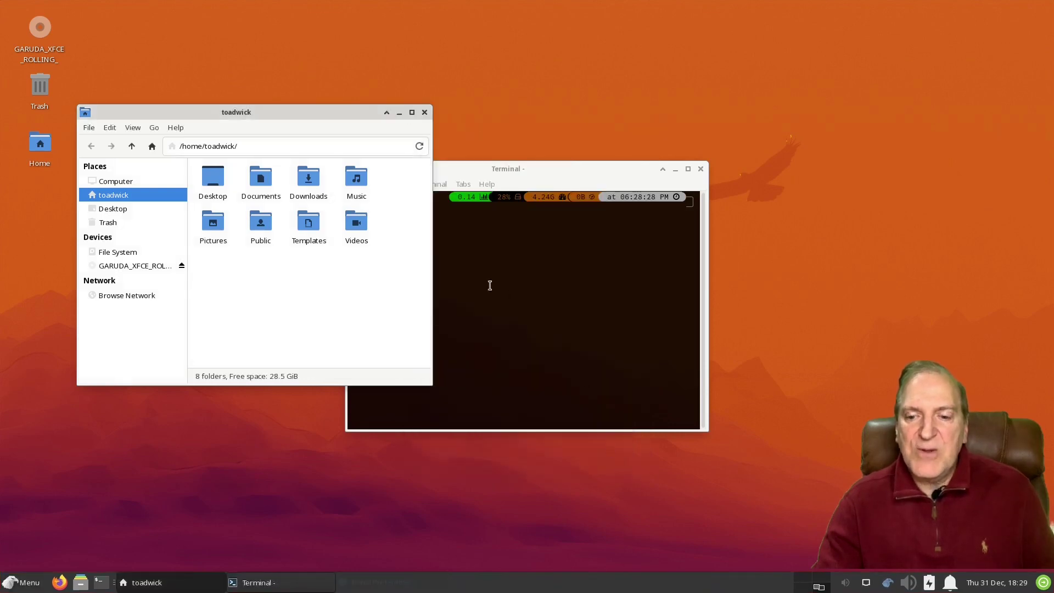
# Enable 'Include applications menu on desktop right click' on the Desktop Settings Menus tab
pyautogui.moveTo(310, 114); pyautogui.dragTo(887, 220)
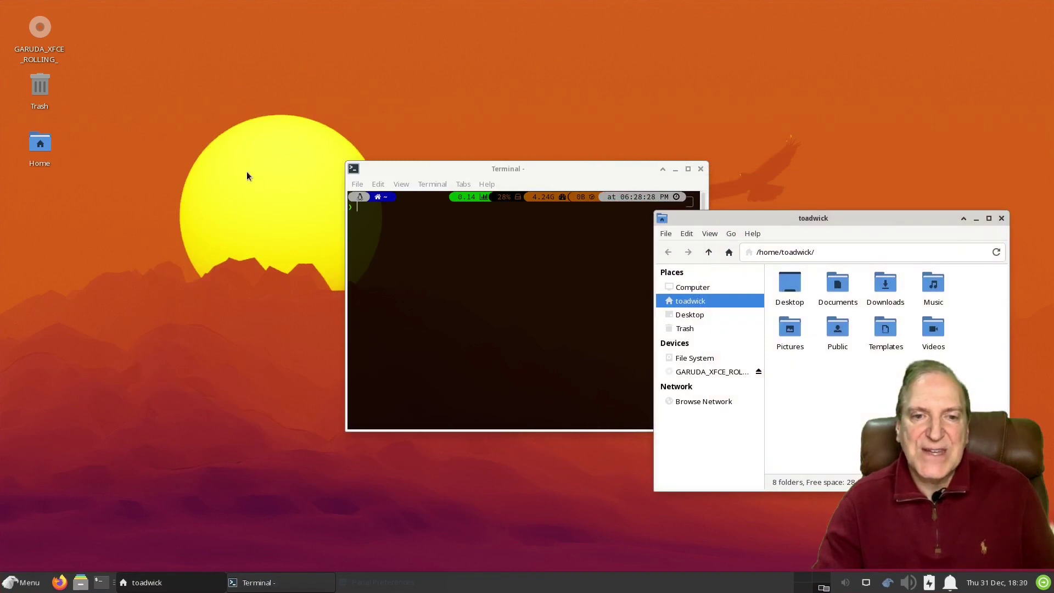
pyautogui.rightClick(196, 157)
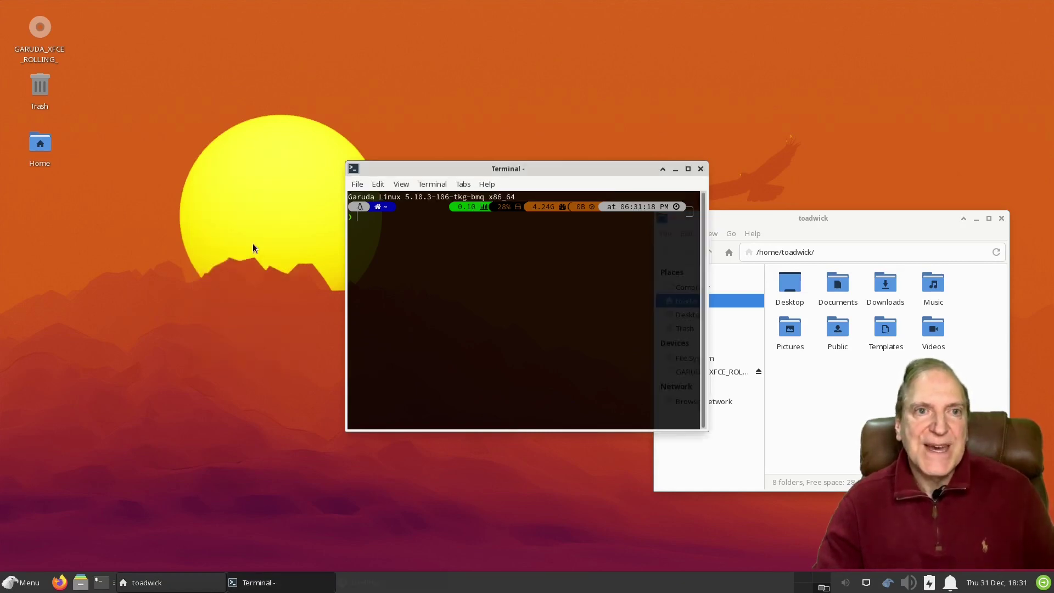
pyautogui.rightClick(253, 243)
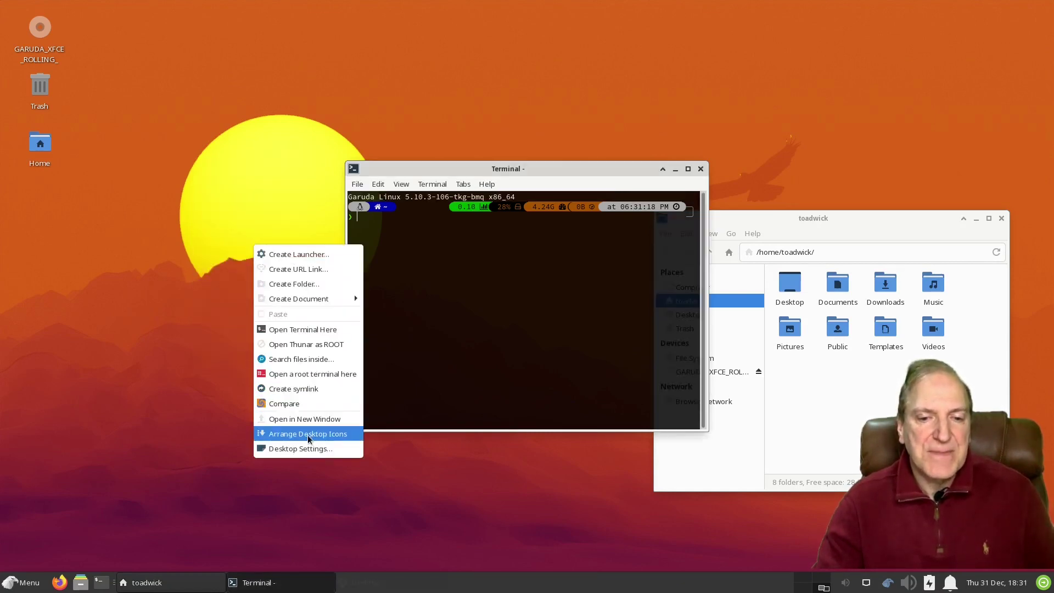
pyautogui.click(301, 448)
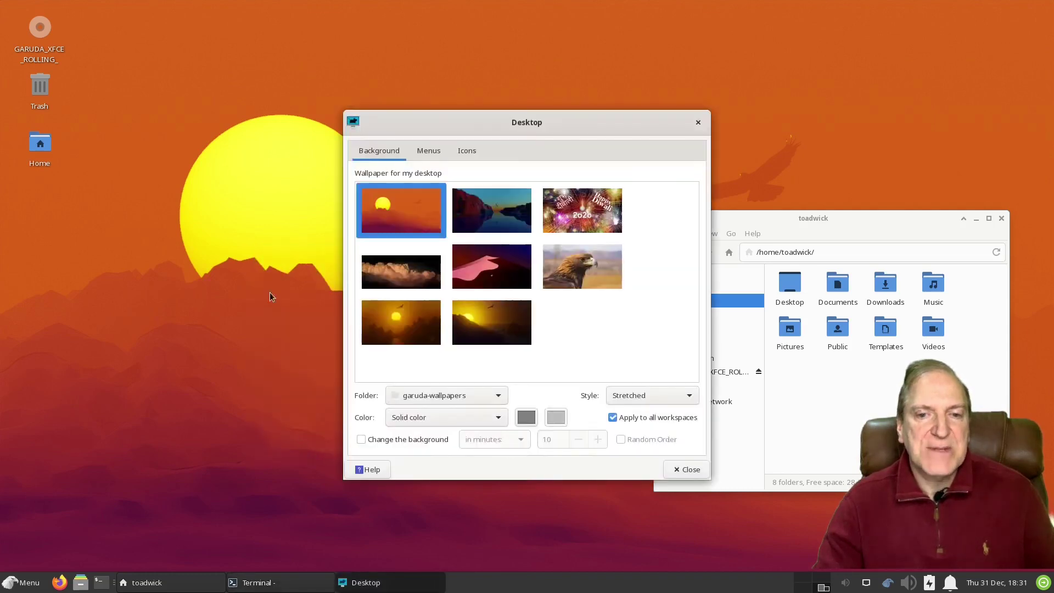
pyautogui.click(430, 150)
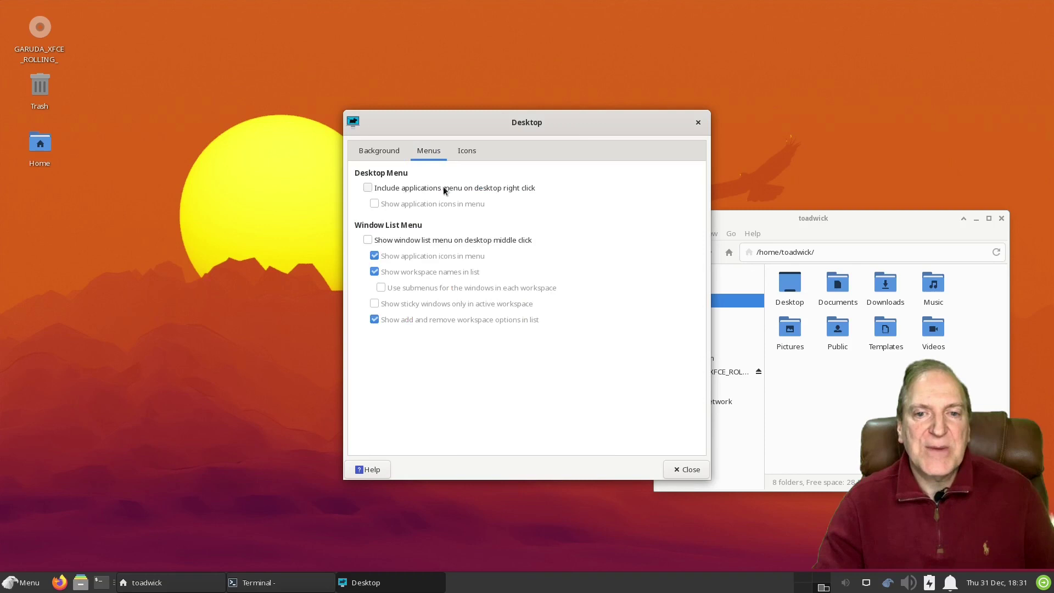
pyautogui.click(367, 188)
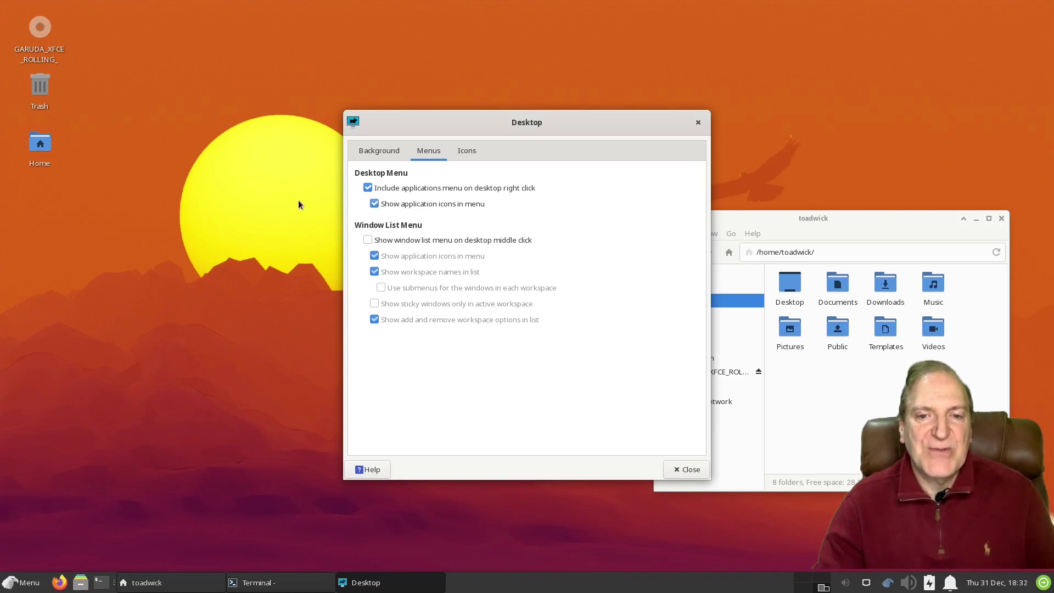
# Check the desktop menu's Applications submenu while toggling 'Show application icons in menu' off and on
pyautogui.rightClick(175, 179)
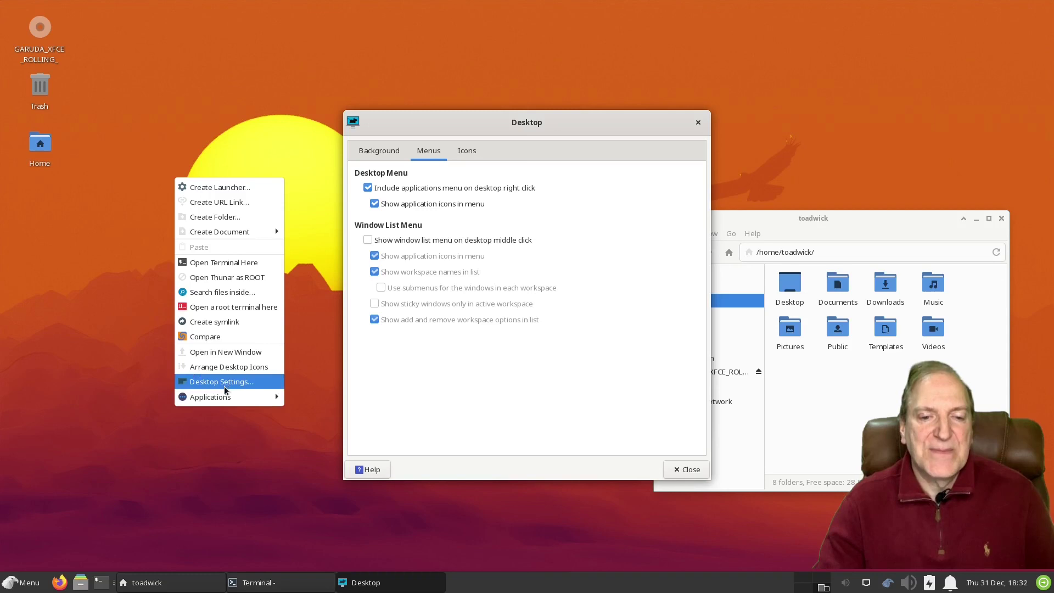
pyautogui.moveTo(201, 402)
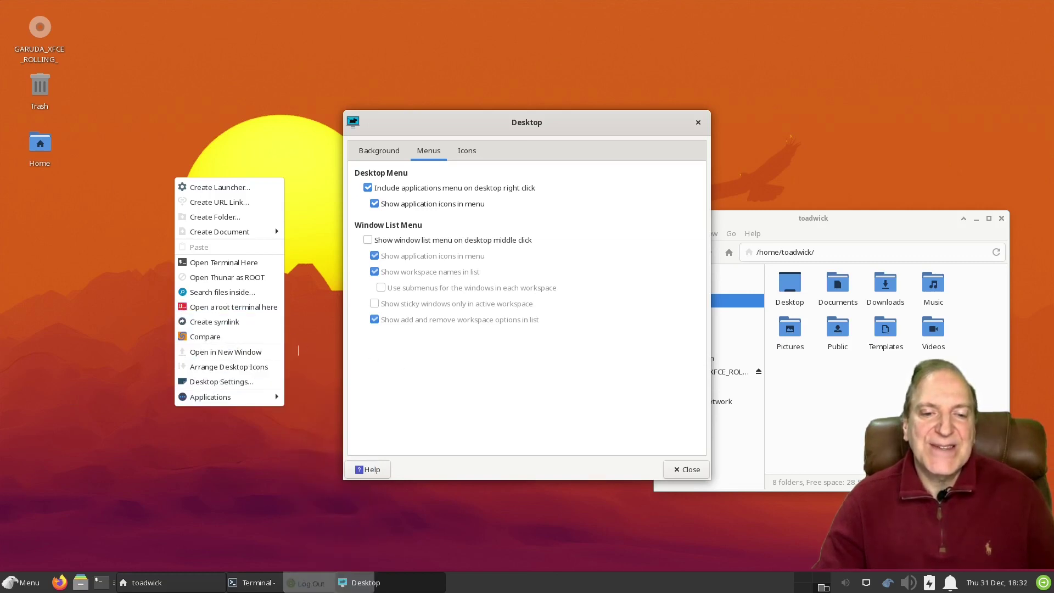
pyautogui.click(377, 206)
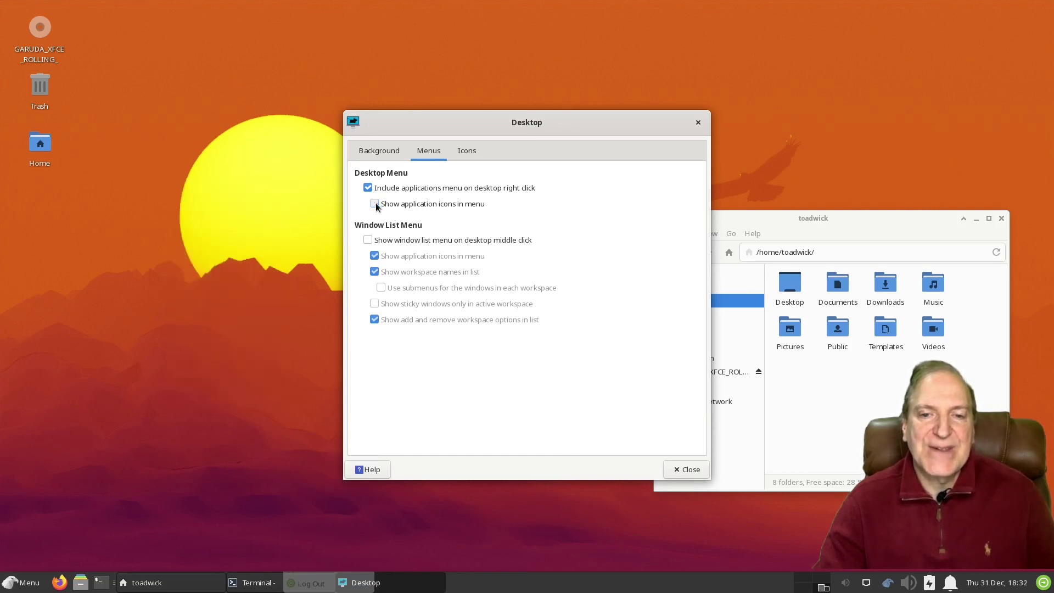
pyautogui.rightClick(225, 169)
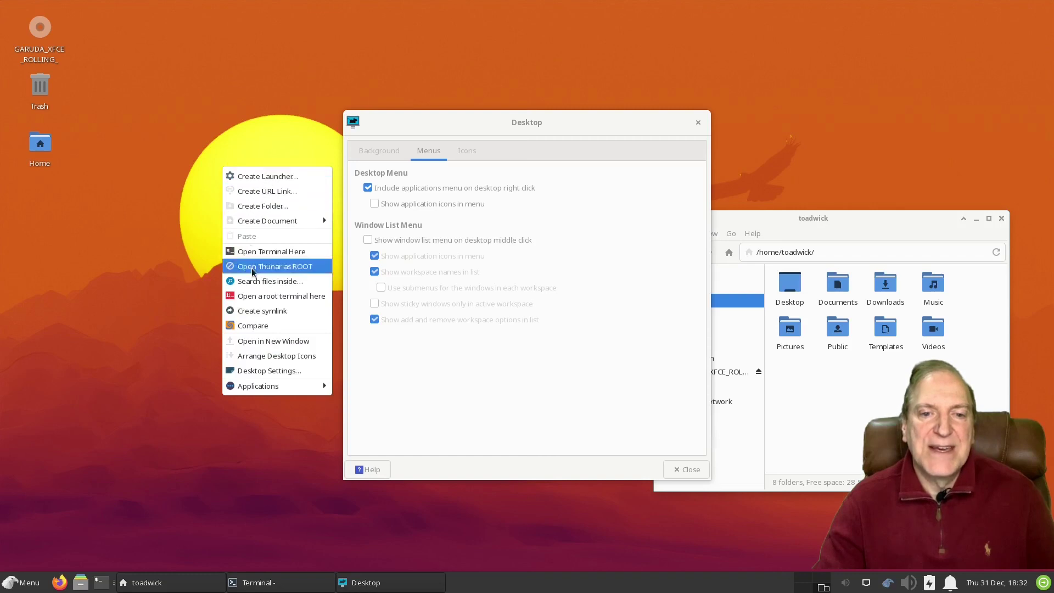
pyautogui.moveTo(290, 387)
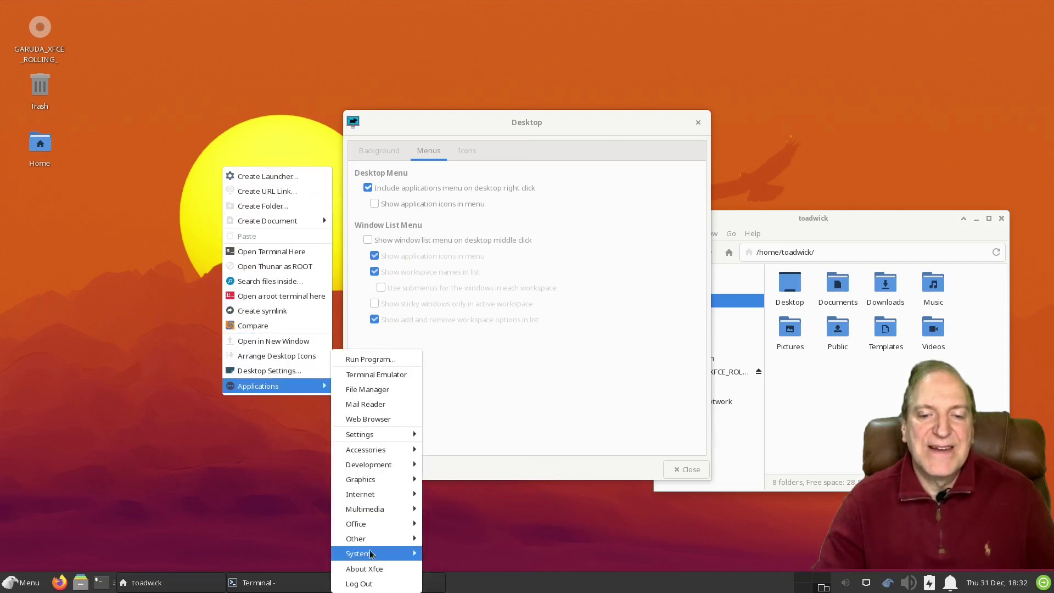
pyautogui.click(377, 206)
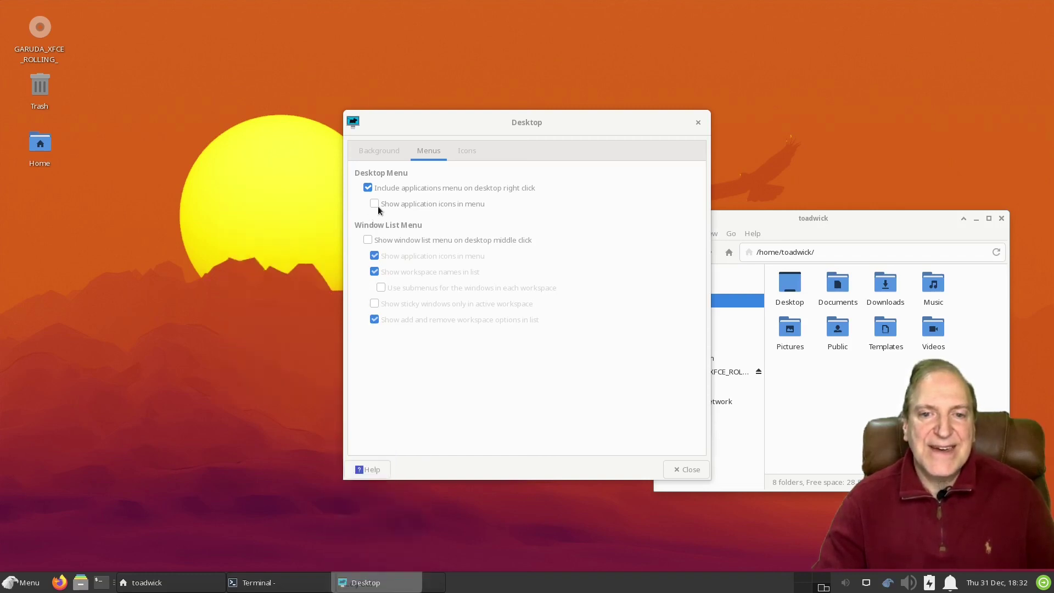
pyautogui.click(374, 203)
# Preview the cliffs, fireworks, dune, clouds and dark sunset wallpapers, then restore the big sun and close
pyautogui.click(384, 150)
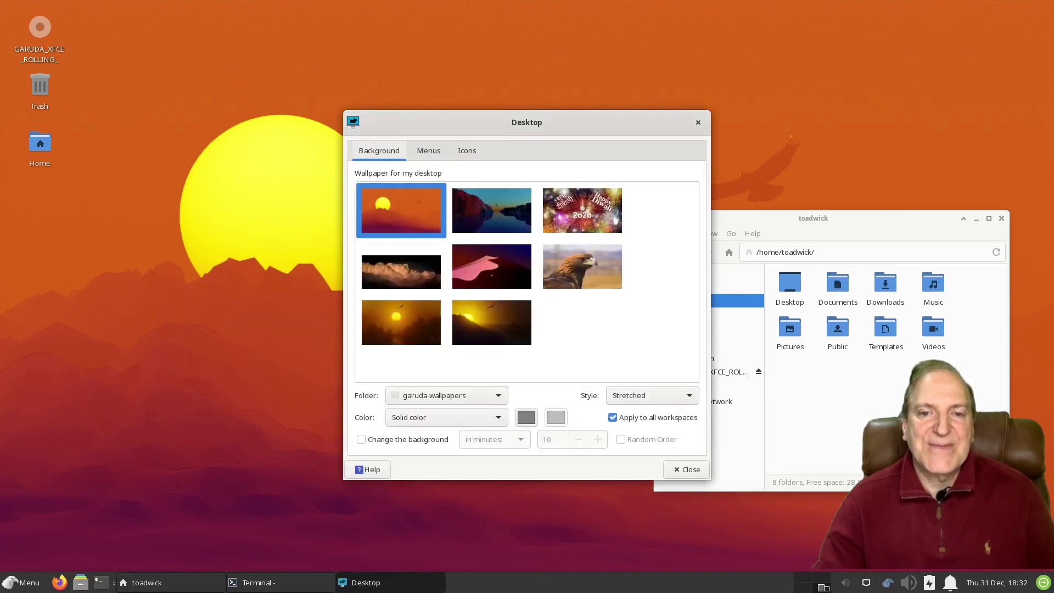
pyautogui.click(493, 210)
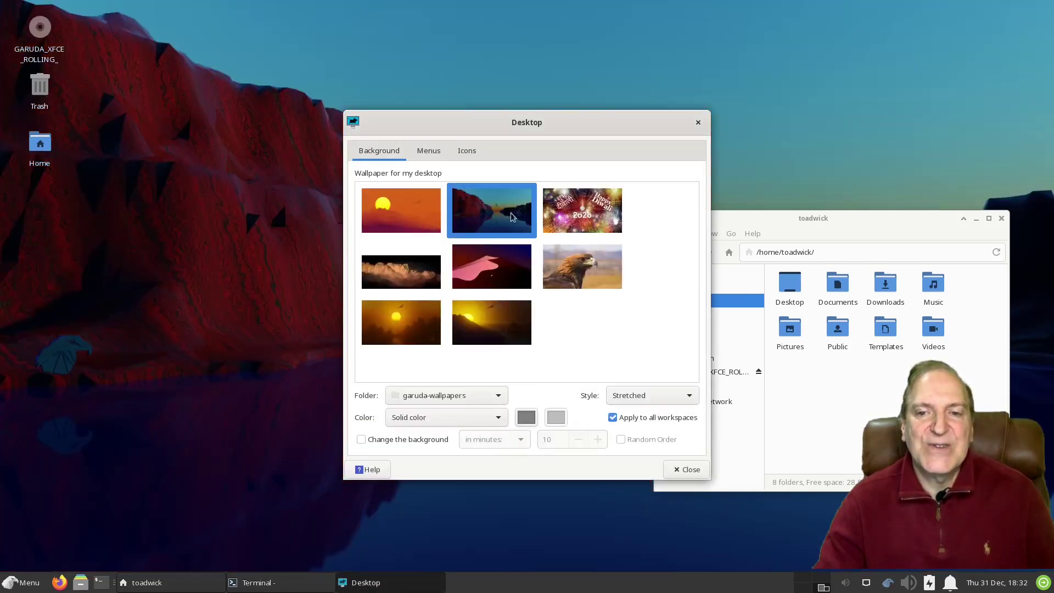
pyautogui.click(575, 214)
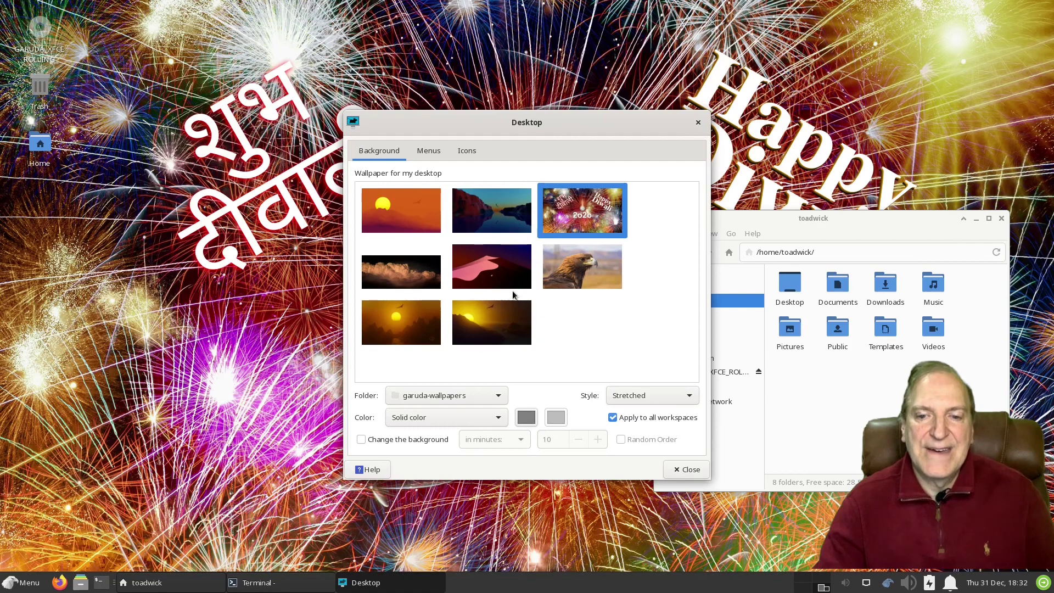
pyautogui.click(484, 265)
pyautogui.click(411, 278)
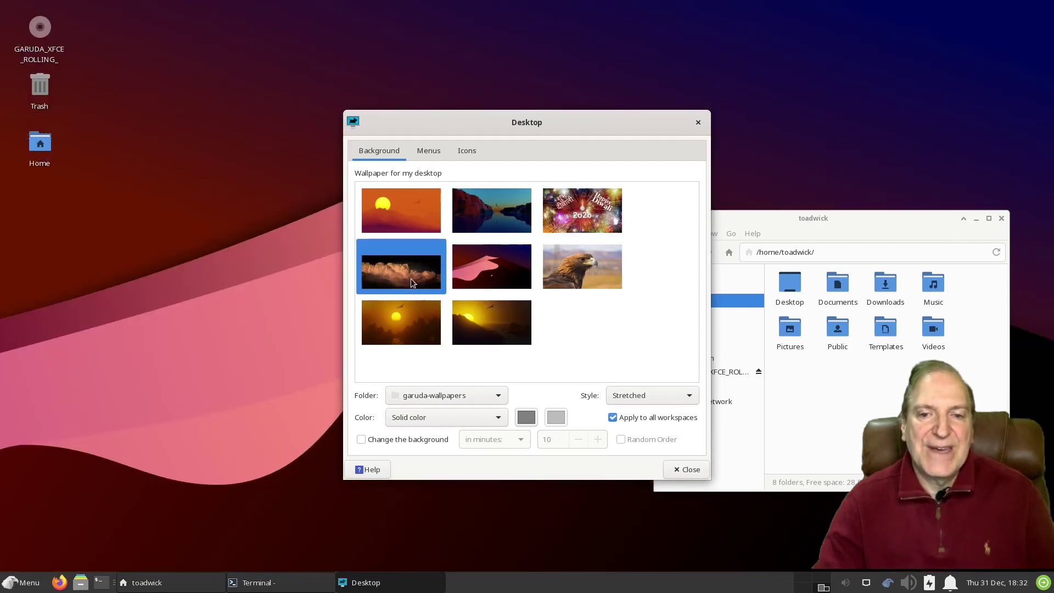
pyautogui.click(407, 319)
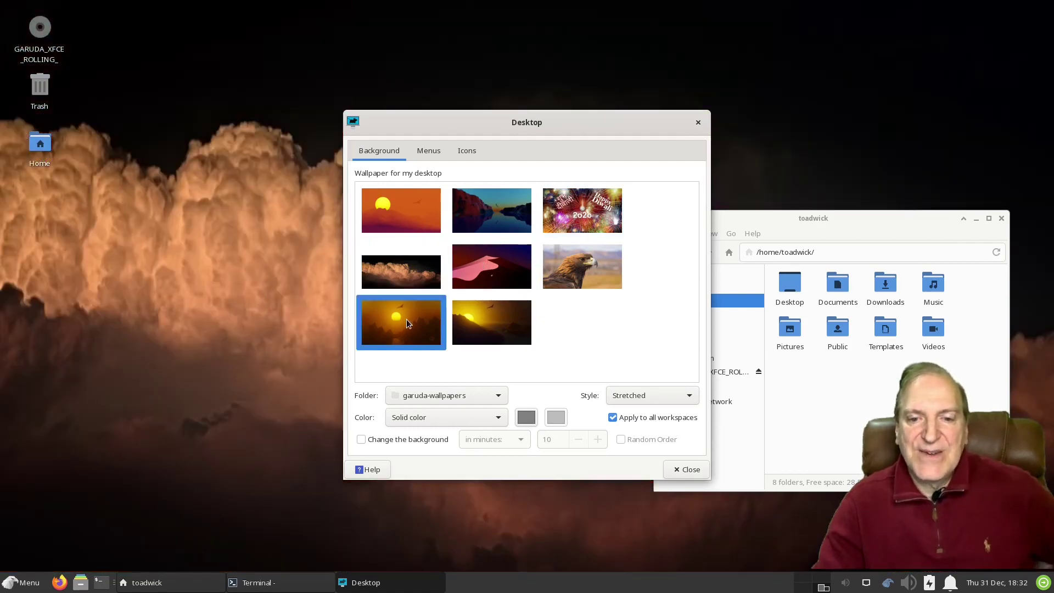
pyautogui.click(392, 211)
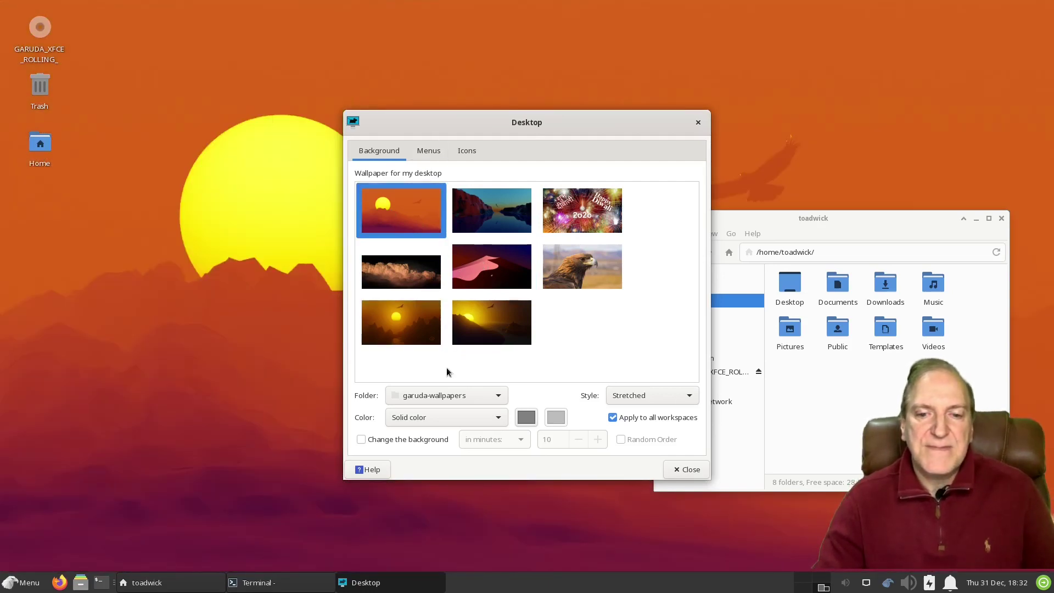
pyautogui.click(687, 470)
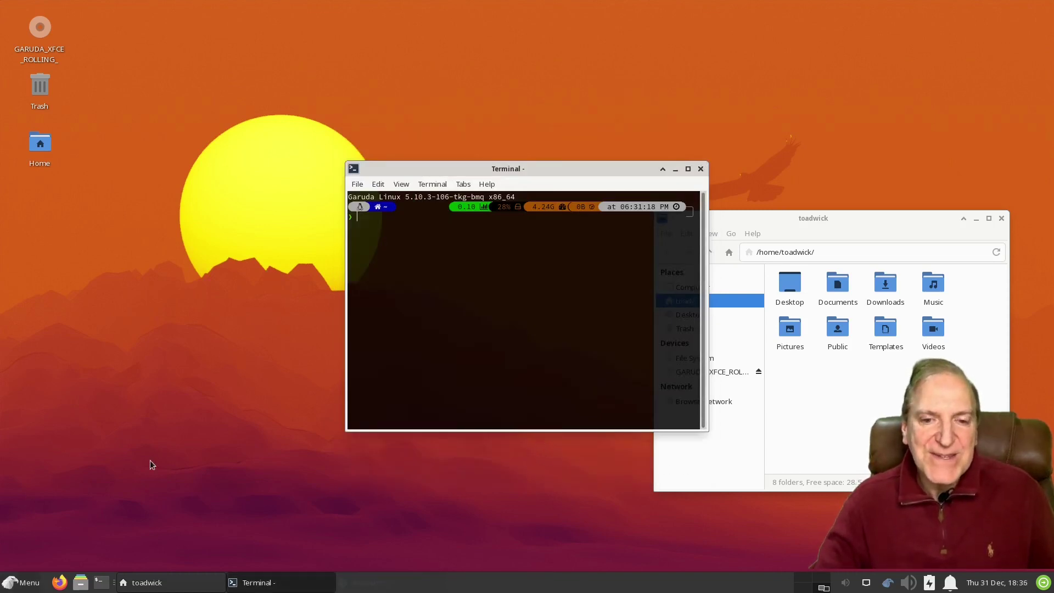
pyautogui.click(22, 583)
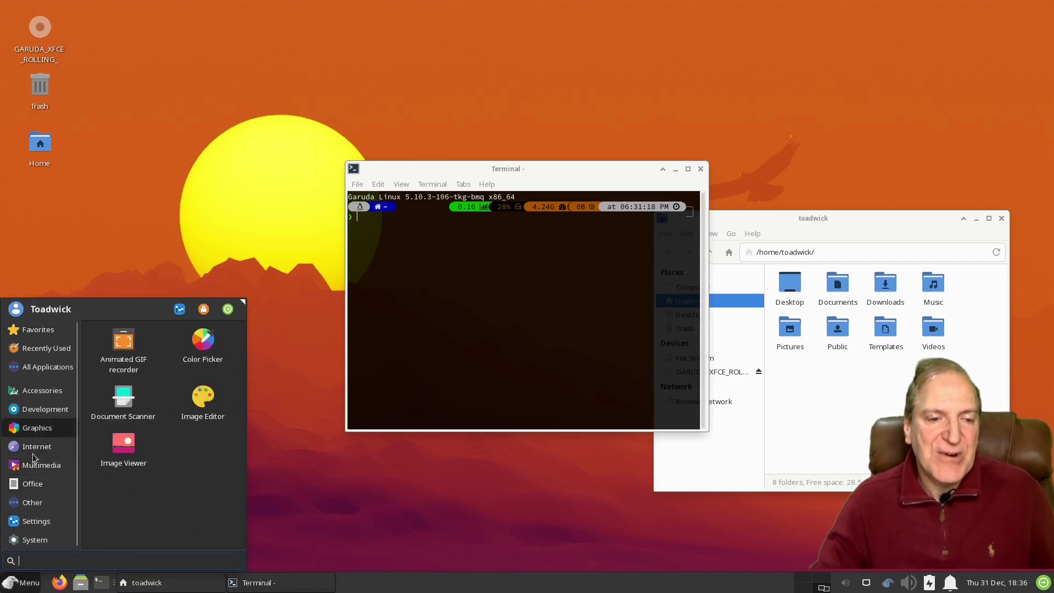
# Launch Settings Manager, enlarge its window, and open Default Applications showing Firefox and Thunderbird
pyautogui.click(183, 309)
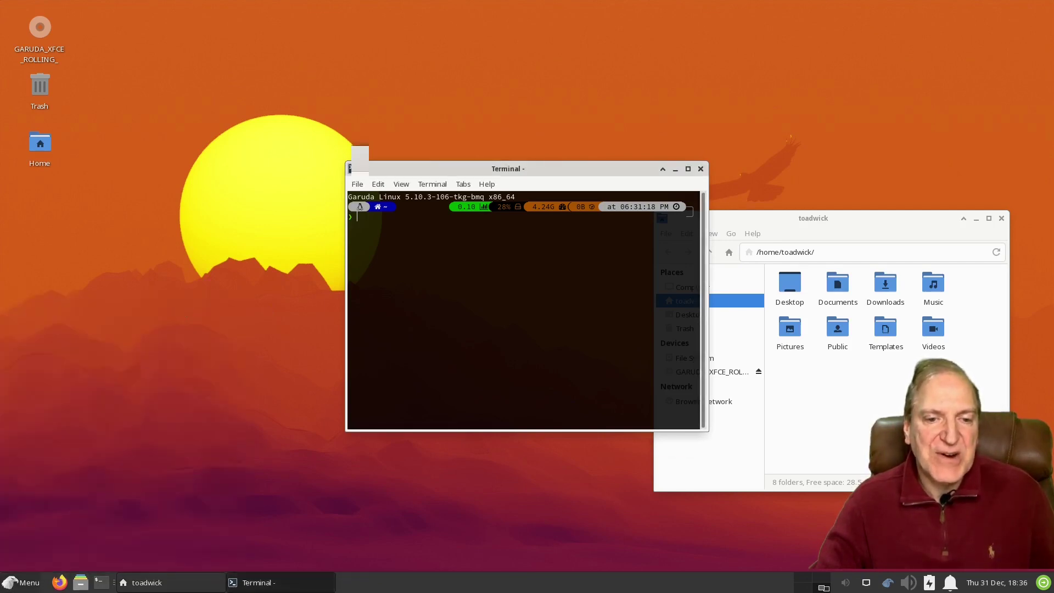
pyautogui.moveTo(408, 130); pyautogui.dragTo(388, 73)
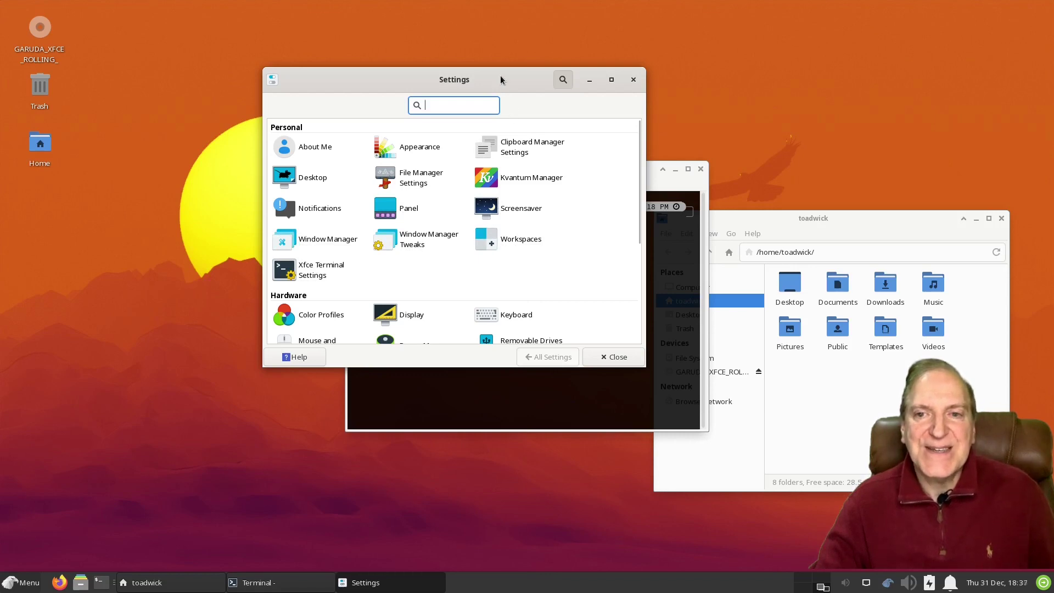
pyautogui.moveTo(646, 366); pyautogui.dragTo(758, 482)
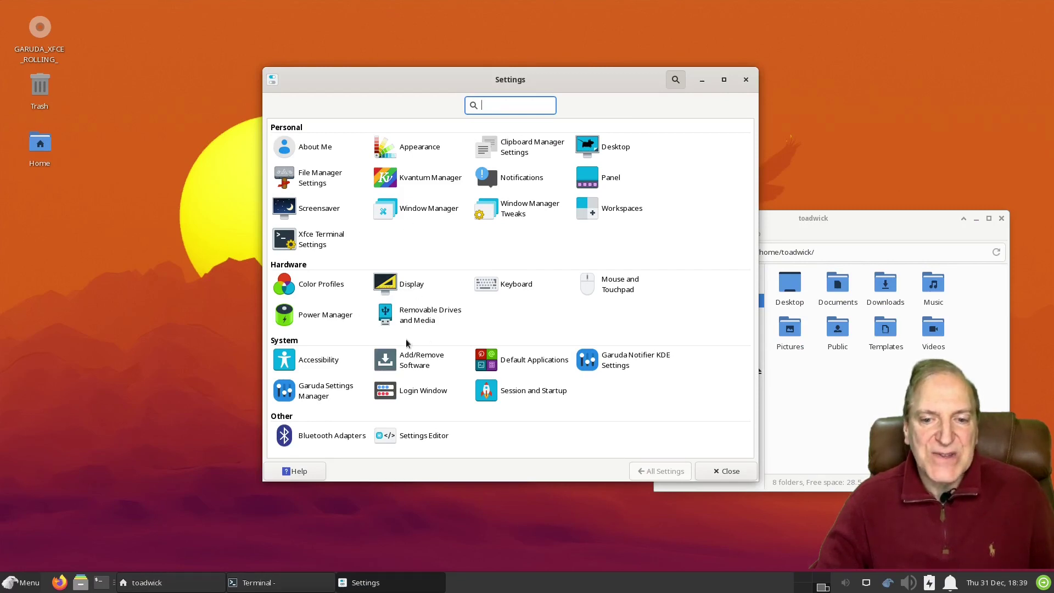
pyautogui.click(493, 360)
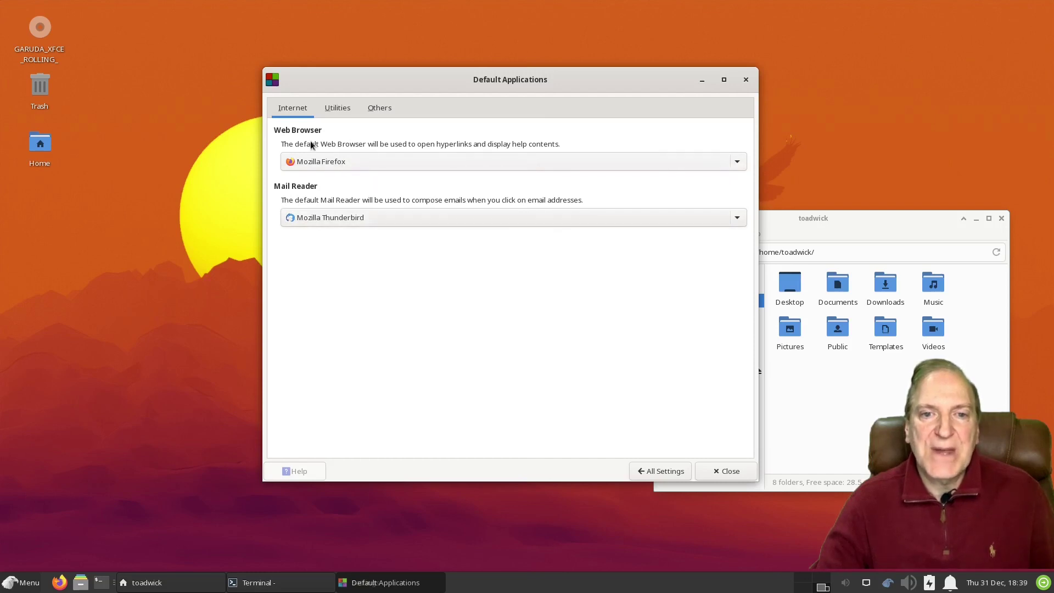
# Keep Mozilla Firefox as web browser and Xfce Terminal as terminal emulator
pyautogui.click(736, 161)
pyautogui.click(736, 161)
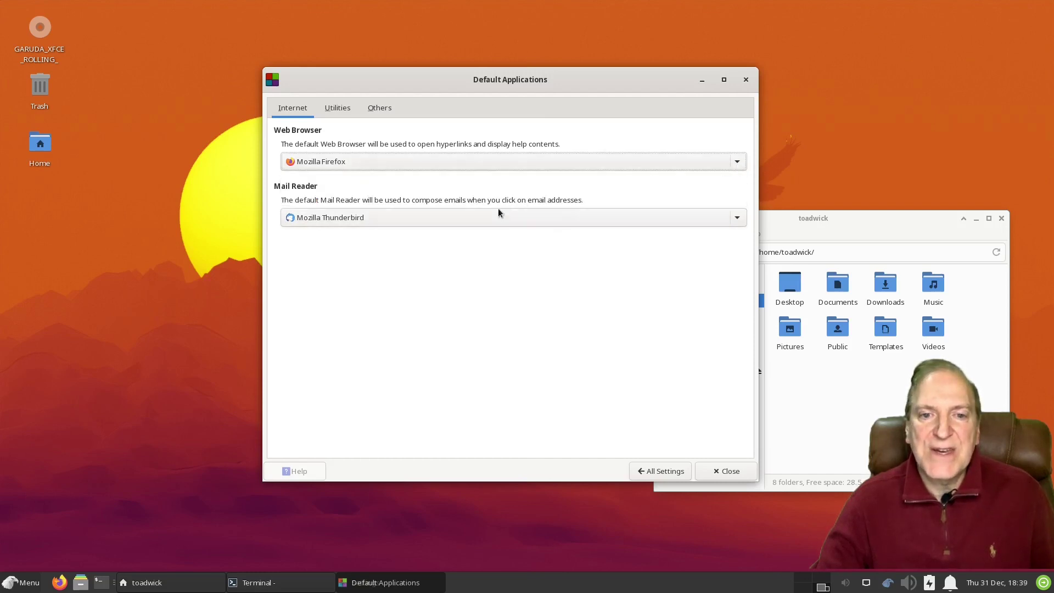
pyautogui.click(340, 108)
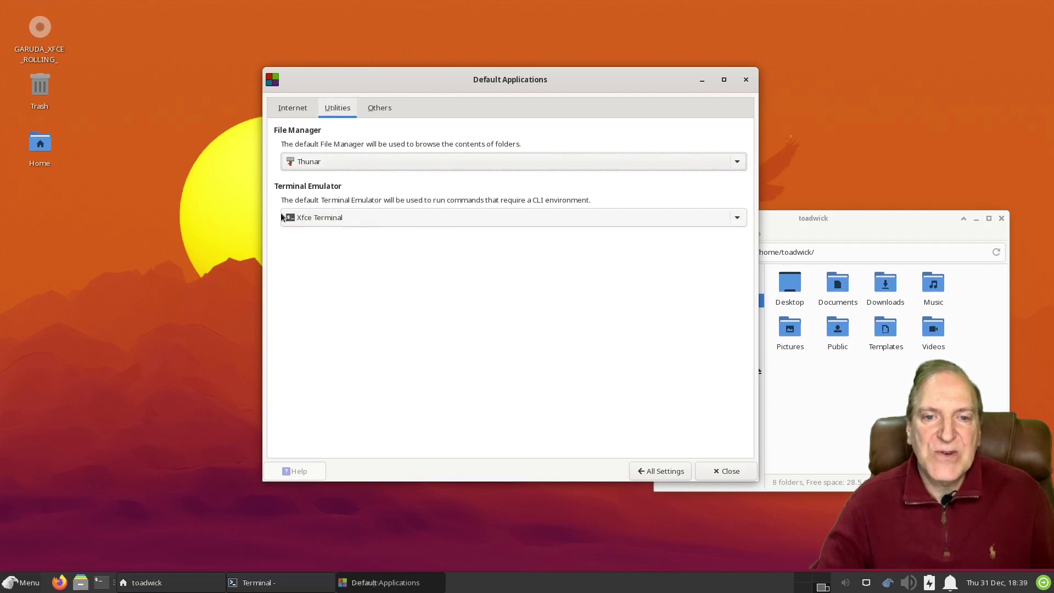
pyautogui.click(740, 221)
pyautogui.click(741, 220)
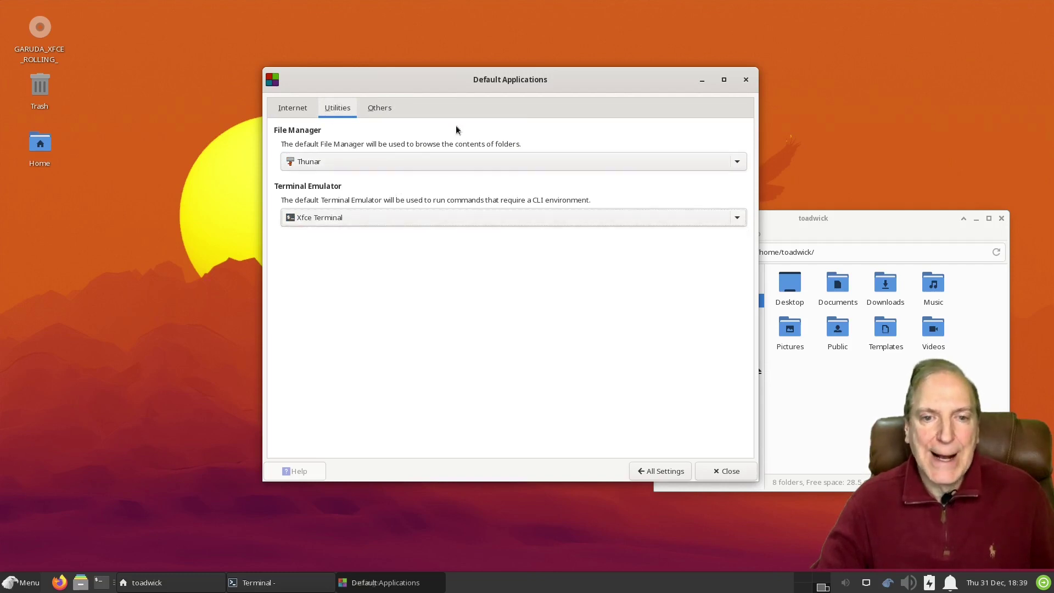
# Browse the per-file-type default applications, then return to the All Settings overview
pyautogui.click(375, 107)
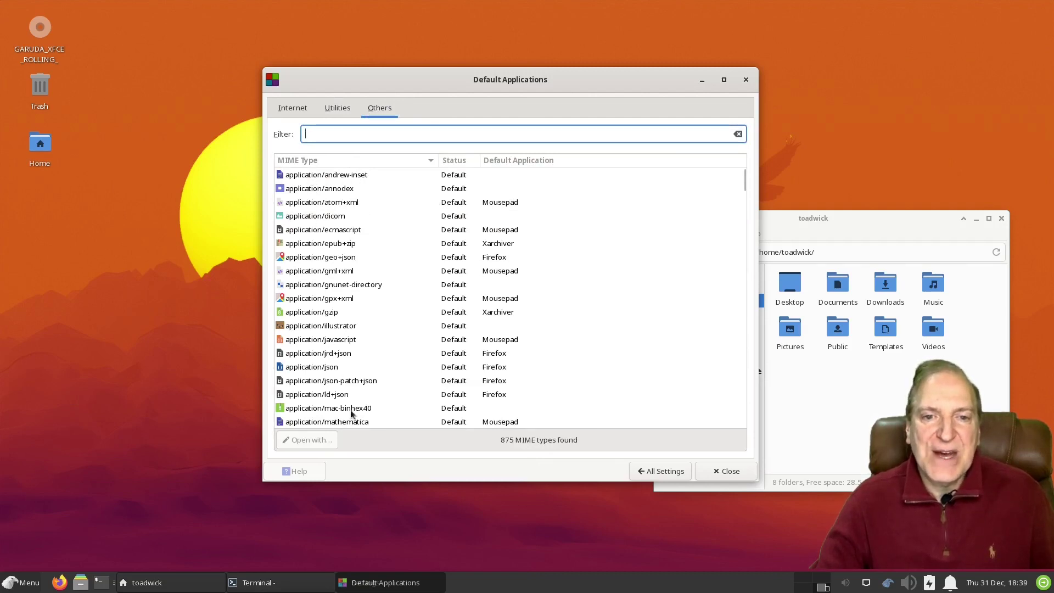
pyautogui.scroll(-6, 363, 307)
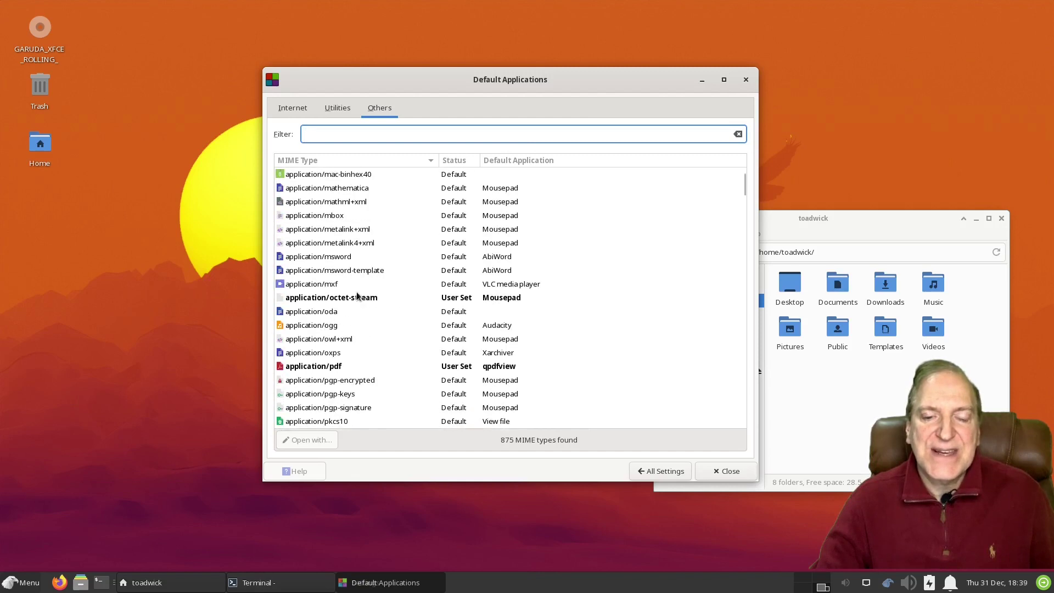
pyautogui.scroll(-4, 357, 296)
pyautogui.click(293, 107)
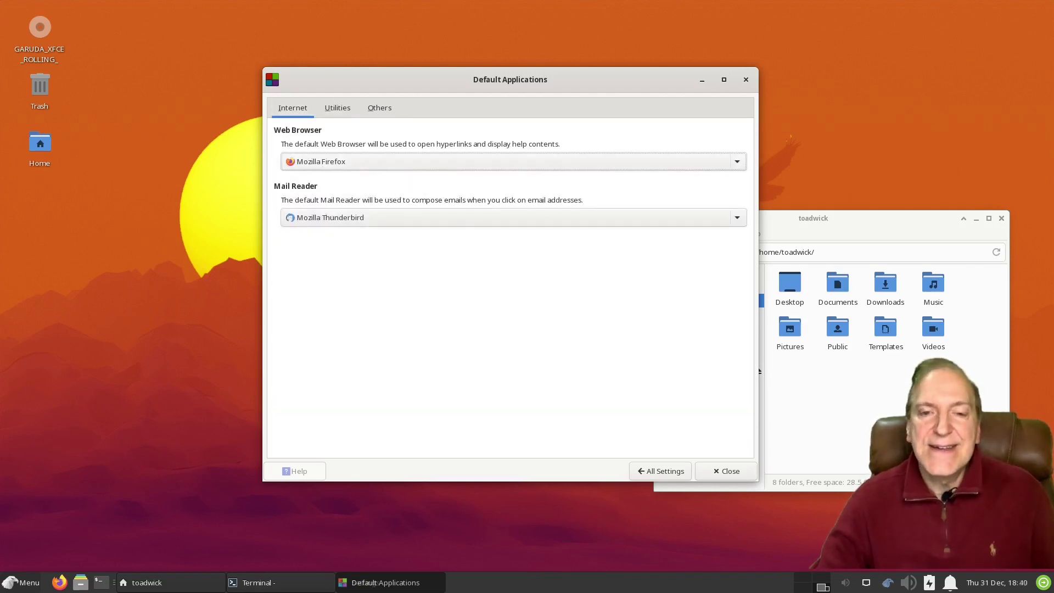
pyautogui.click(658, 474)
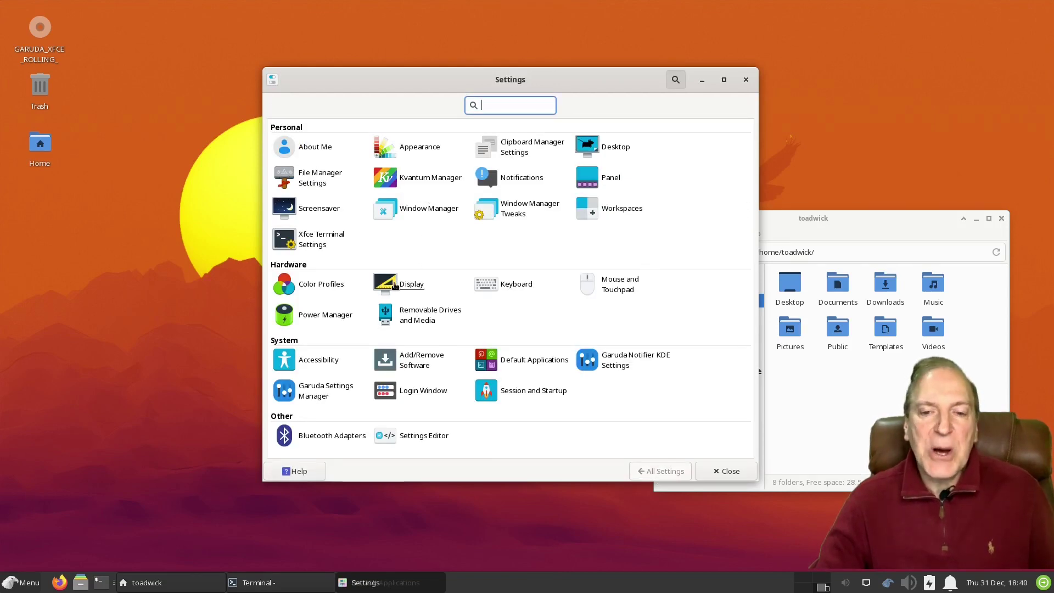
# Review Display settings, keeping the 1920x1080 resolution and 1x scale
pyautogui.click(394, 285)
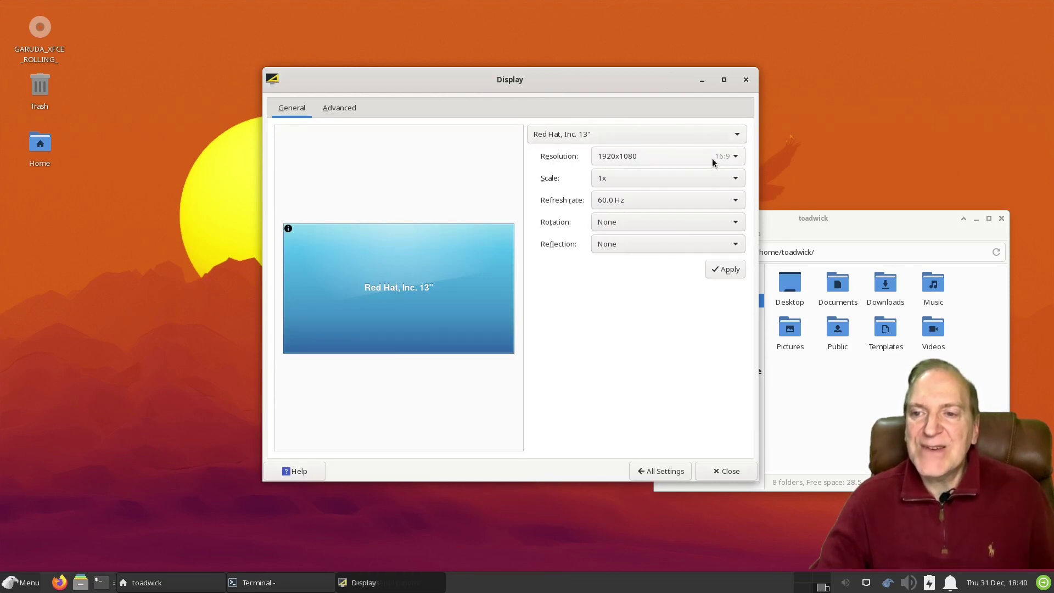
pyautogui.click(739, 159)
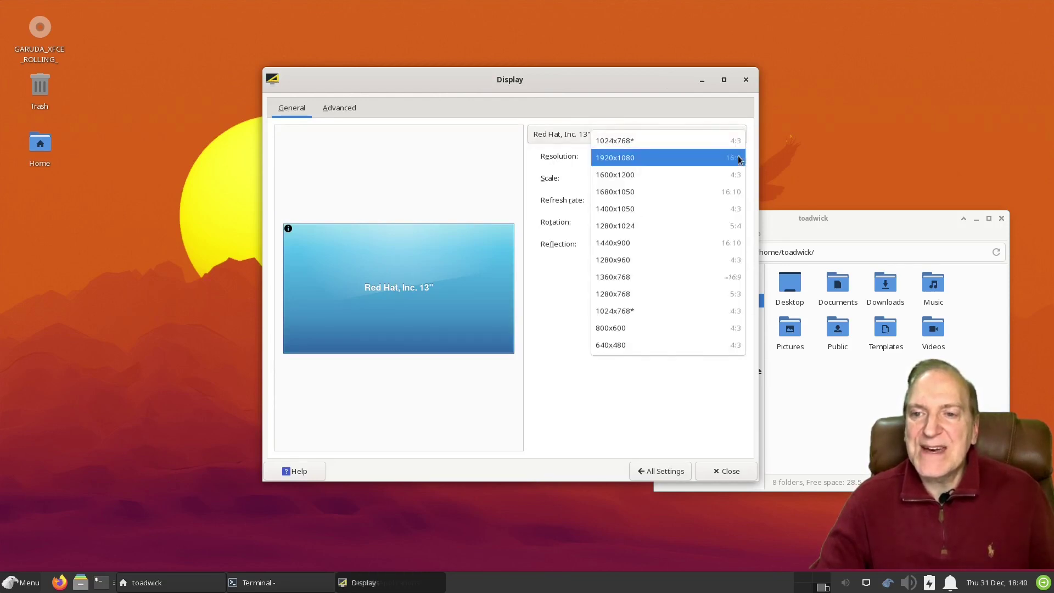
pyautogui.click(615, 158)
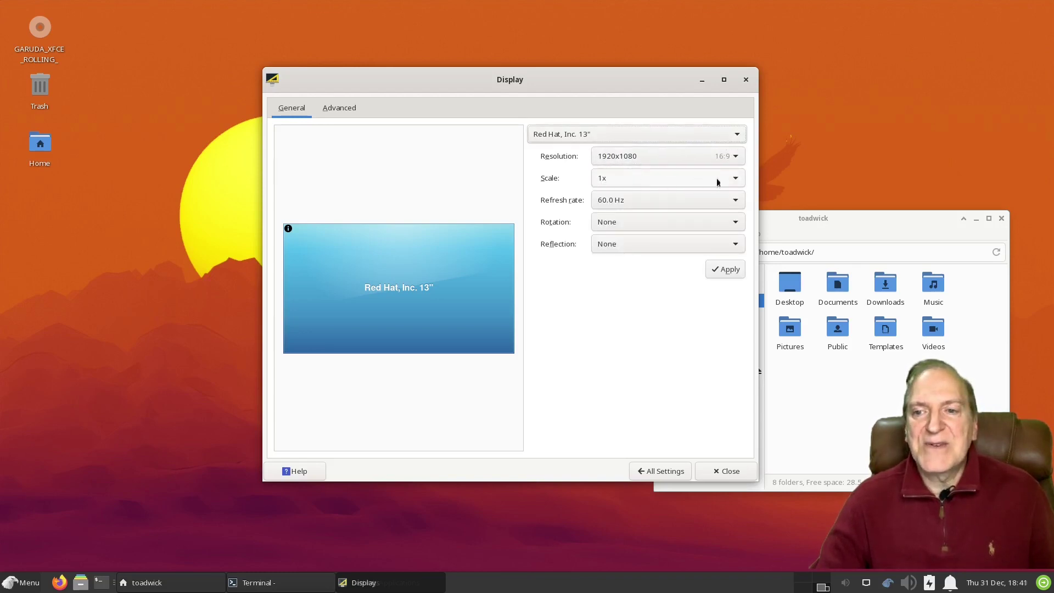
pyautogui.click(735, 180)
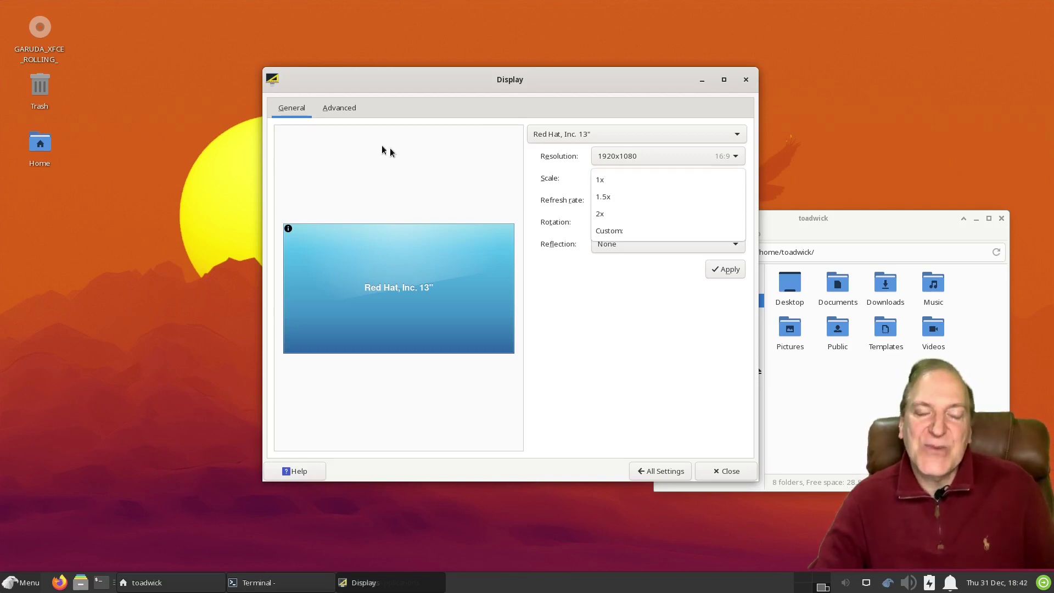
pyautogui.click(339, 113)
# Move the Settings overview left and place the home folder window, enlarged, at the screen top
pyautogui.click(663, 472)
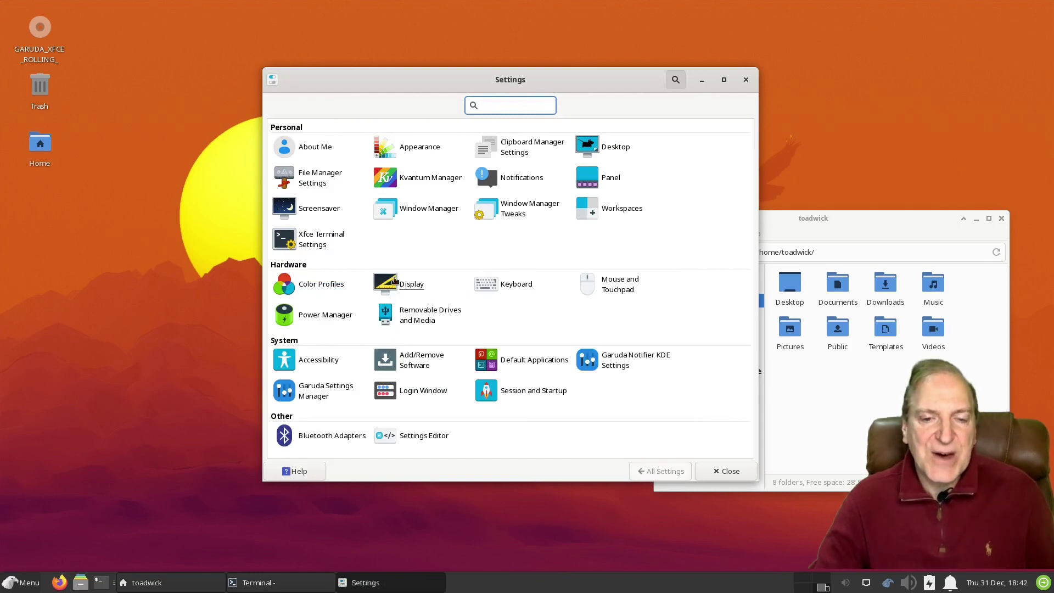
pyautogui.moveTo(506, 80); pyautogui.dragTo(308, 98)
pyautogui.moveTo(830, 220); pyautogui.dragTo(557, 89)
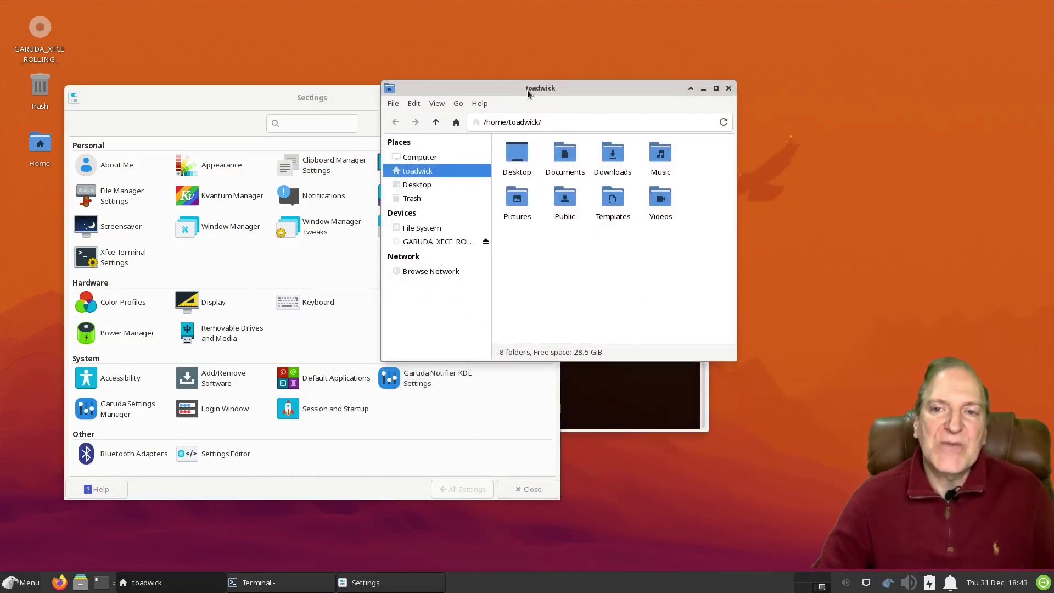
pyautogui.moveTo(529, 89); pyautogui.dragTo(459, 50)
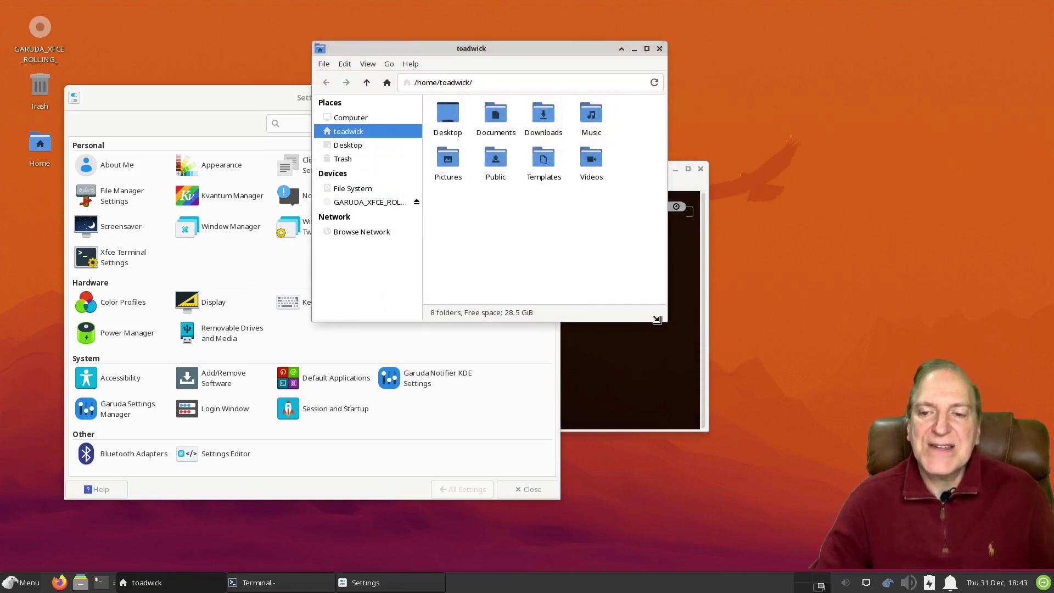
pyautogui.moveTo(667, 321); pyautogui.dragTo(738, 378)
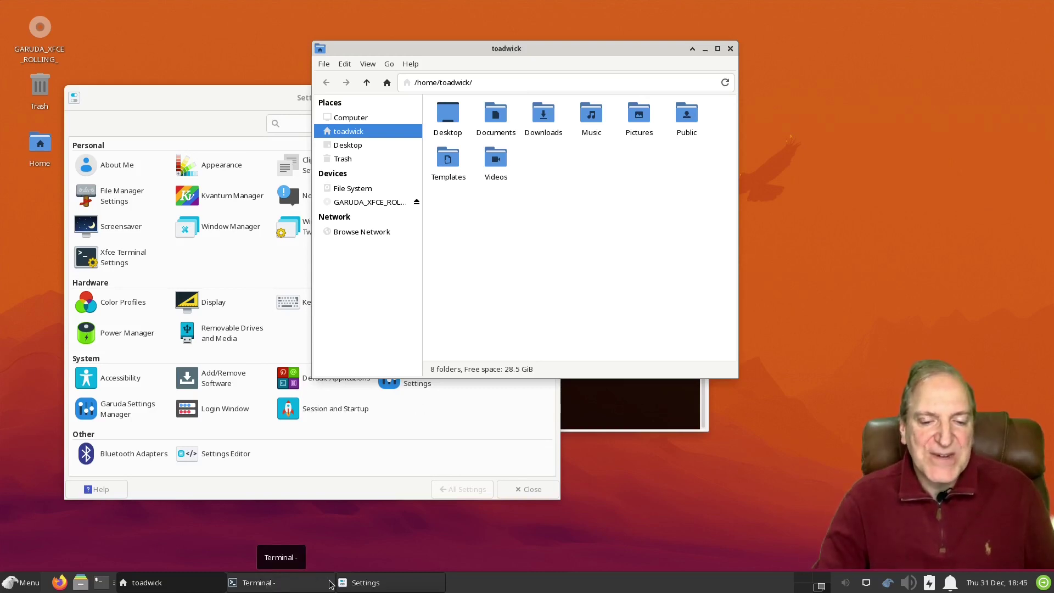
# Restore the minimized Terminal window and move it up and left
pyautogui.rightClick(294, 589)
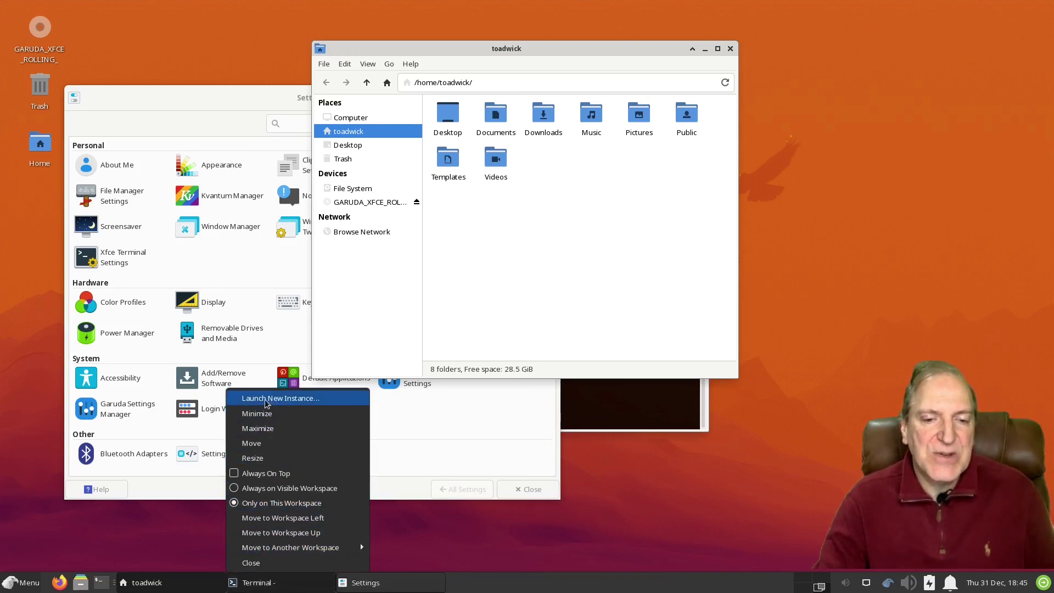
pyautogui.click(252, 588)
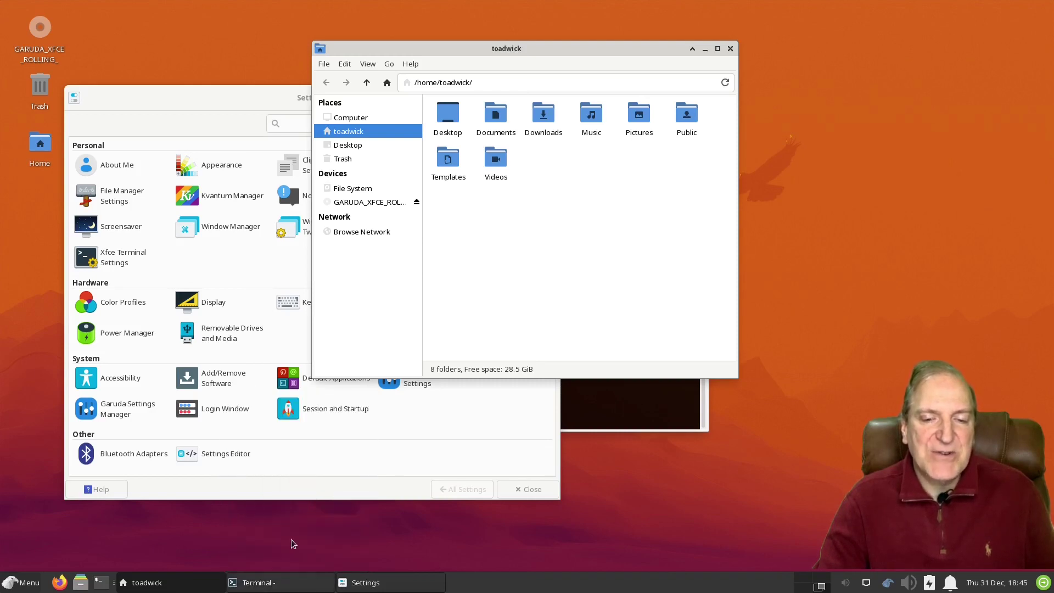
pyautogui.click(255, 586)
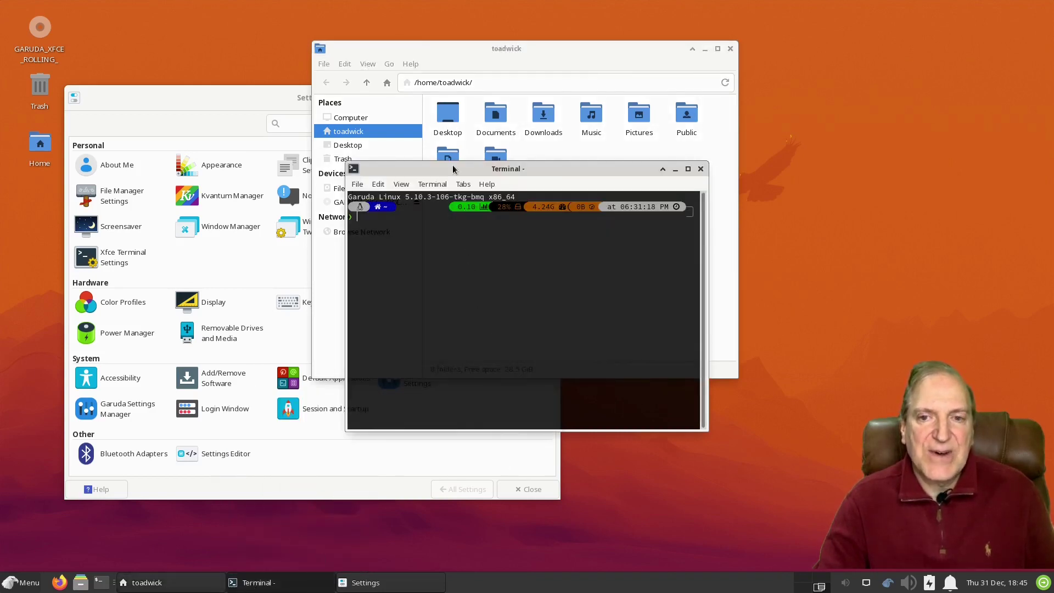
pyautogui.moveTo(454, 169); pyautogui.dragTo(292, 110)
# Launch a second Terminal window via Launch New Instance and move it down-right
pyautogui.rightClick(264, 586)
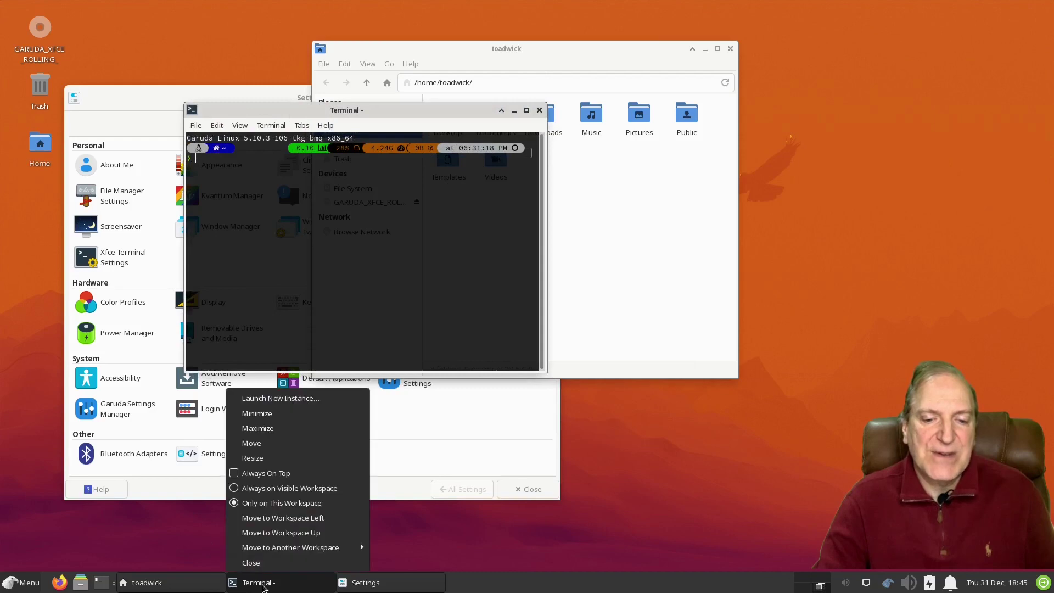
pyautogui.click(286, 401)
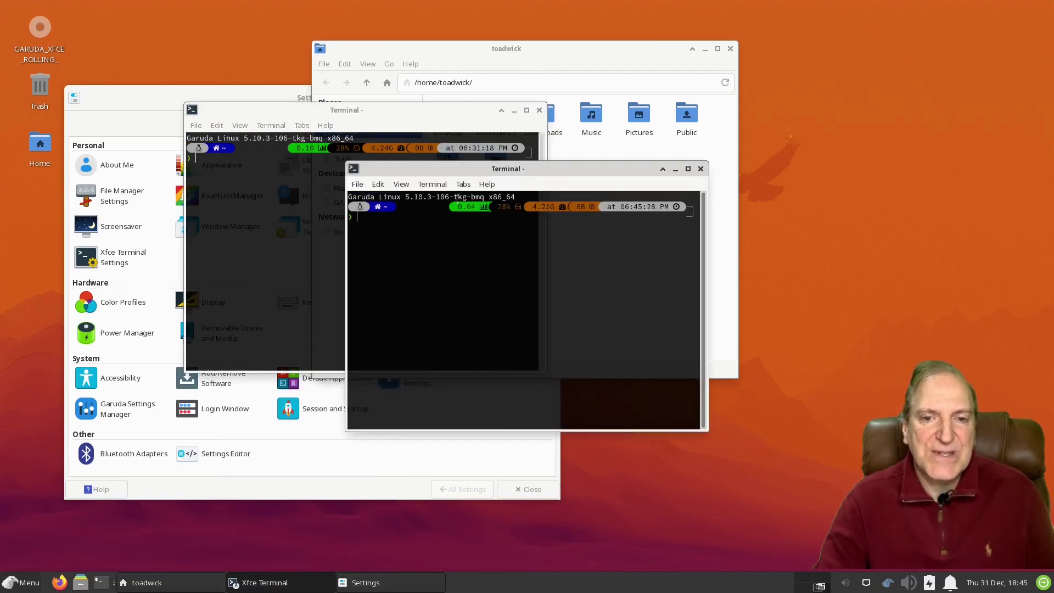
pyautogui.moveTo(467, 172); pyautogui.dragTo(611, 221)
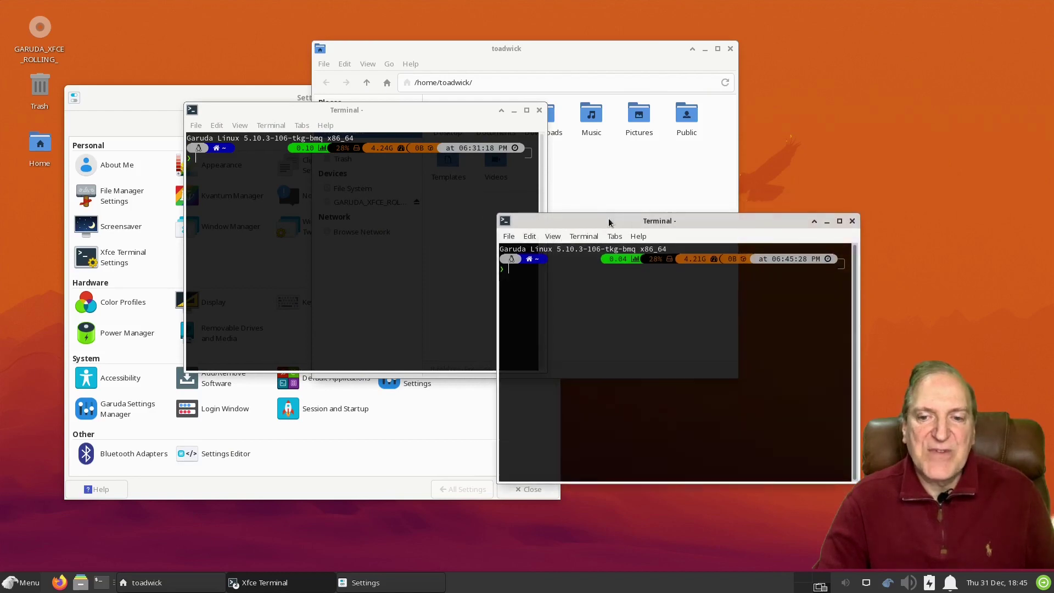
pyautogui.moveTo(376, 164); pyautogui.dragTo(356, 211)
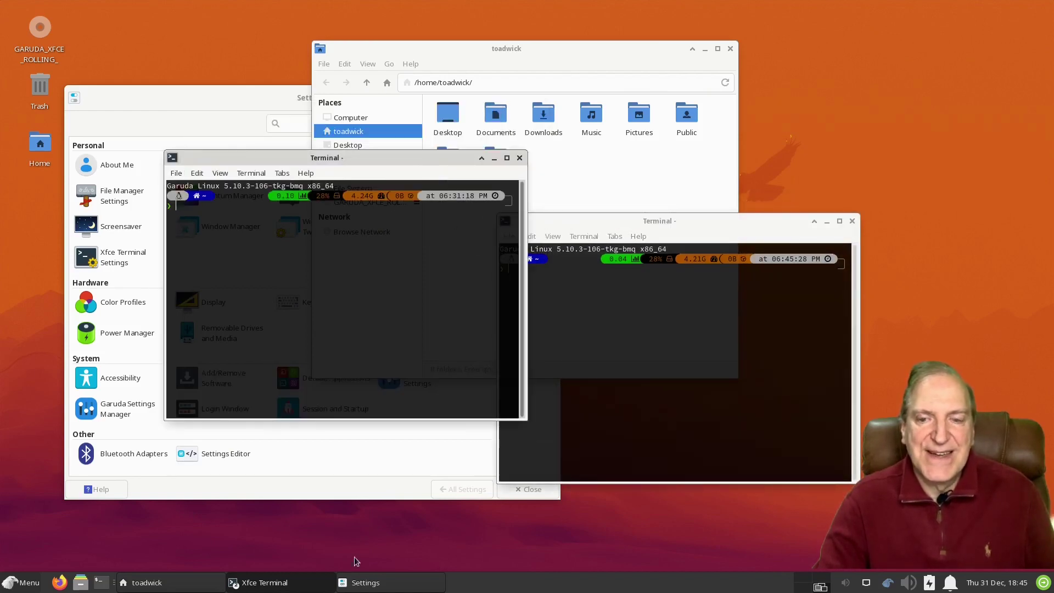
# Close the second Terminal from the taskbar group and bring the remaining one to front
pyautogui.rightClick(280, 585)
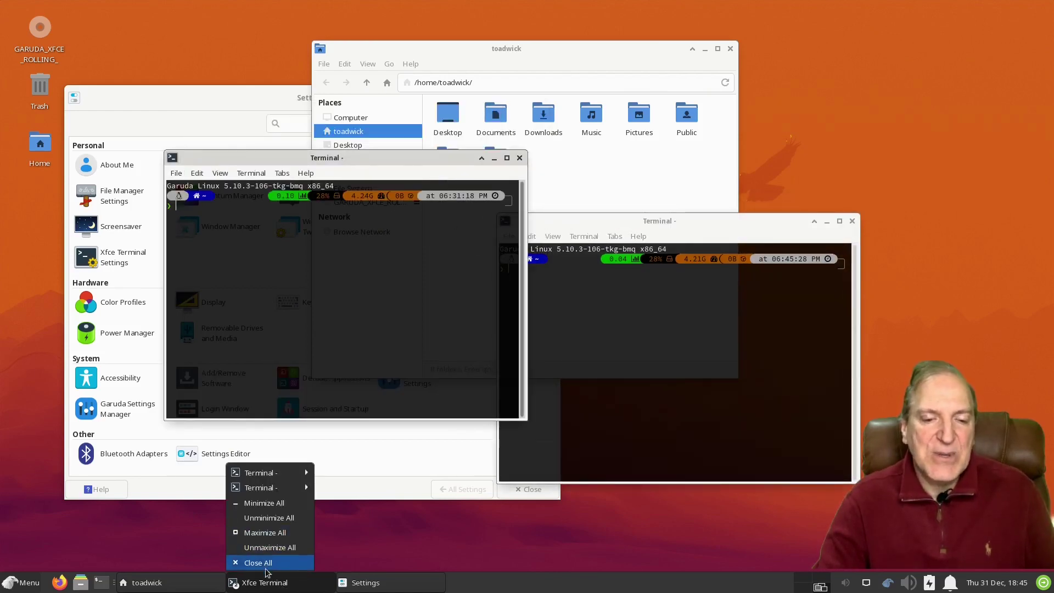
pyautogui.rightClick(306, 589)
pyautogui.rightClick(306, 590)
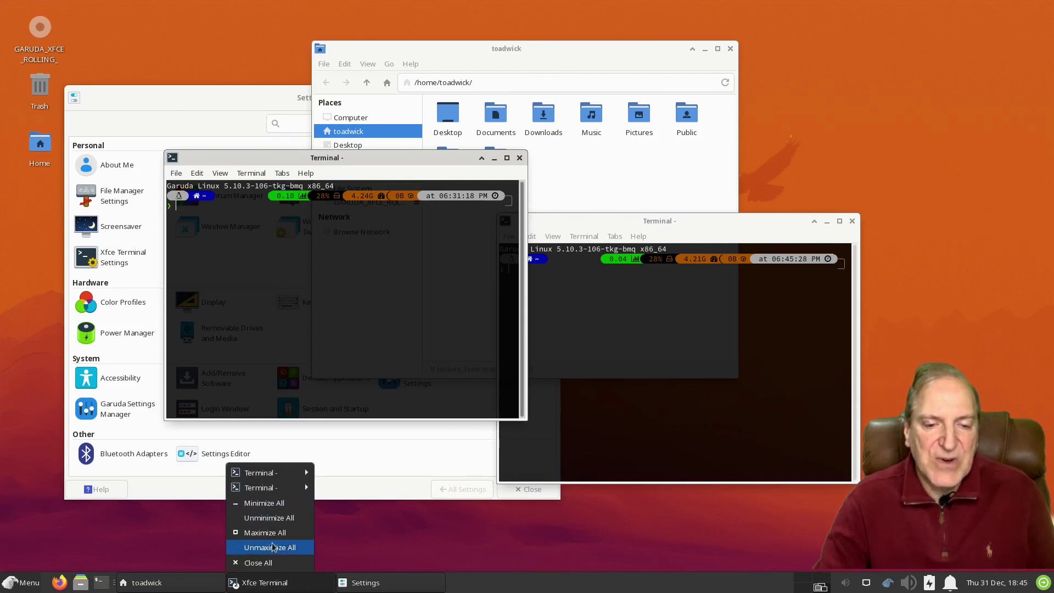
pyautogui.moveTo(264, 489)
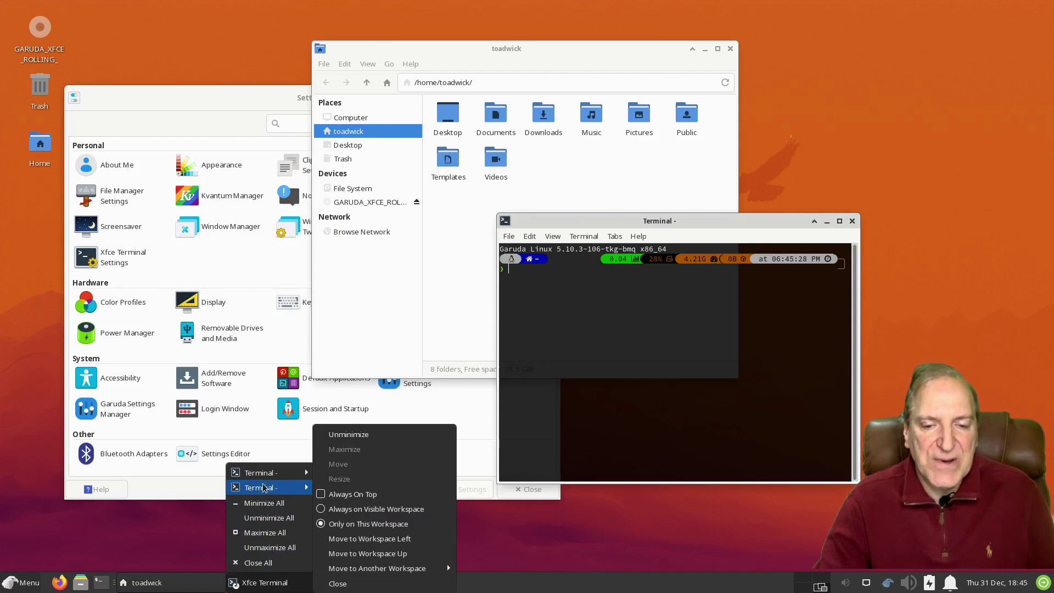
pyautogui.click(377, 585)
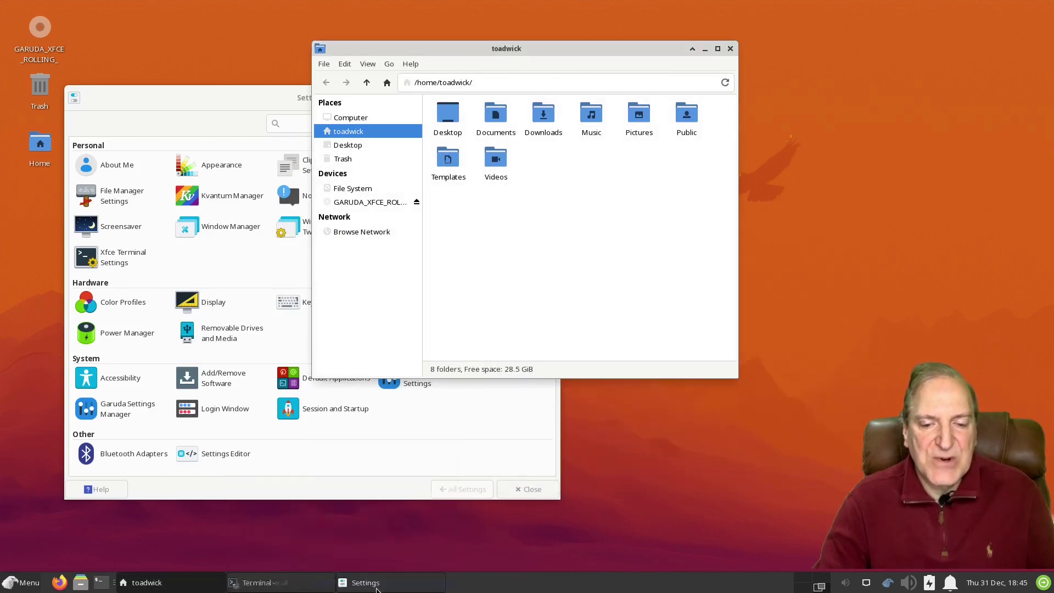
pyautogui.click(286, 583)
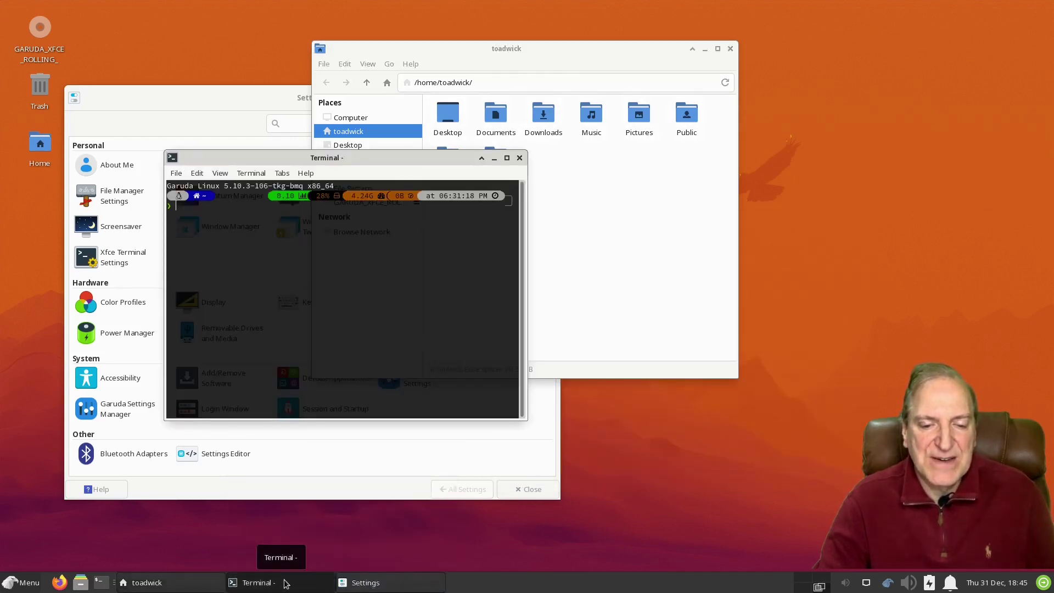
# In Panel Preferences, set 'Automatically hide the panel' to Always, then close the dialog
pyautogui.rightClick(511, 589)
pyautogui.moveTo(537, 575)
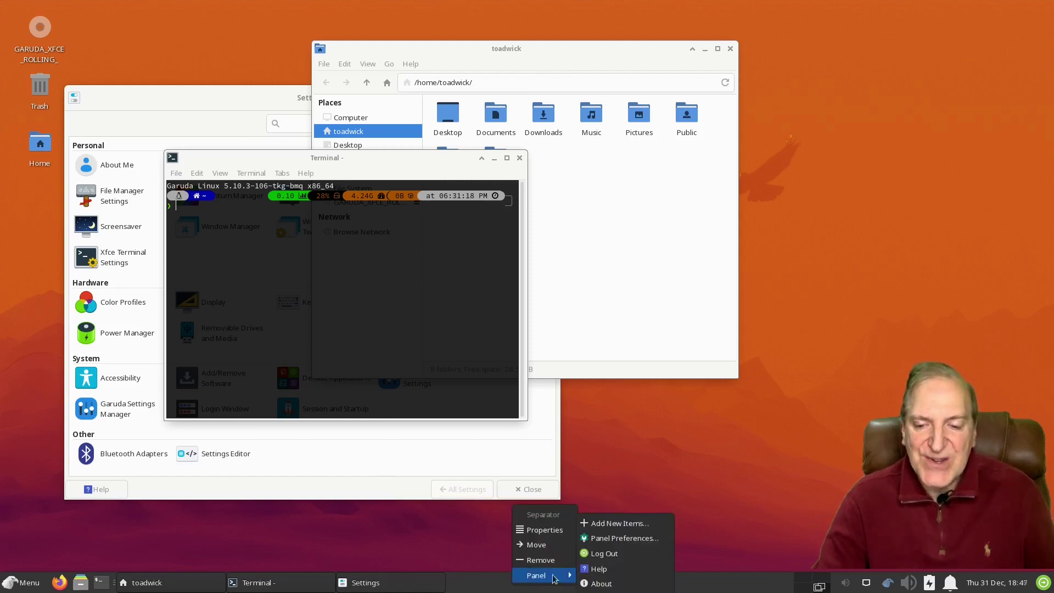
pyautogui.click(613, 539)
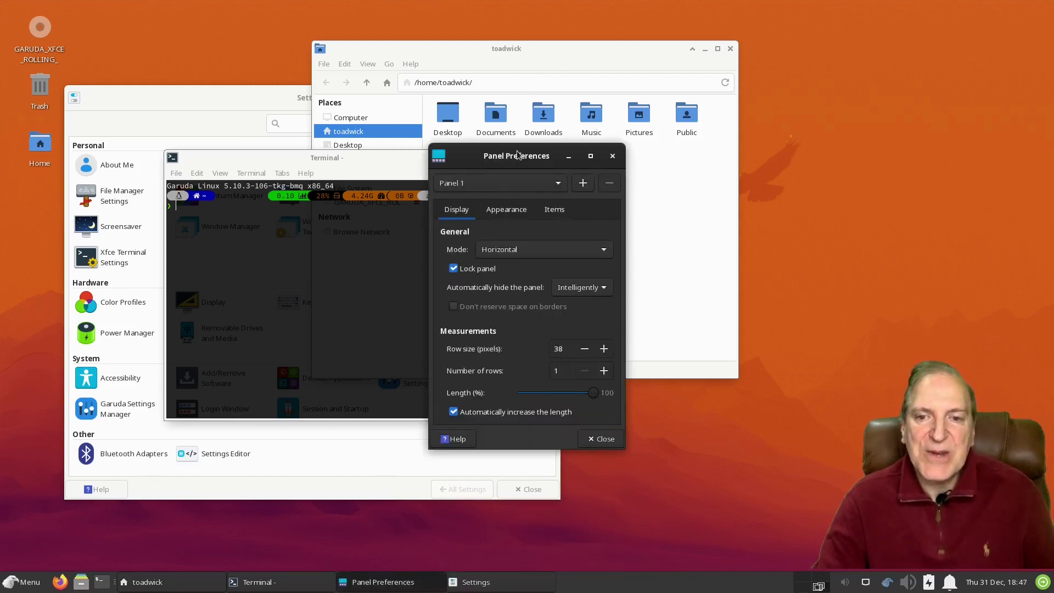
pyautogui.moveTo(517, 148); pyautogui.dragTo(584, 96)
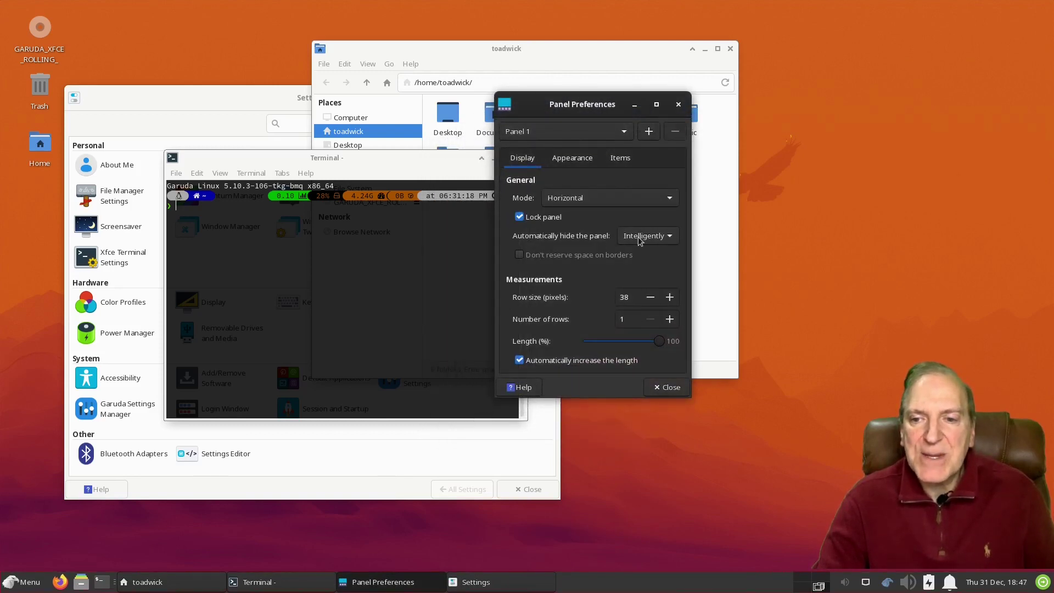
pyautogui.click(670, 237)
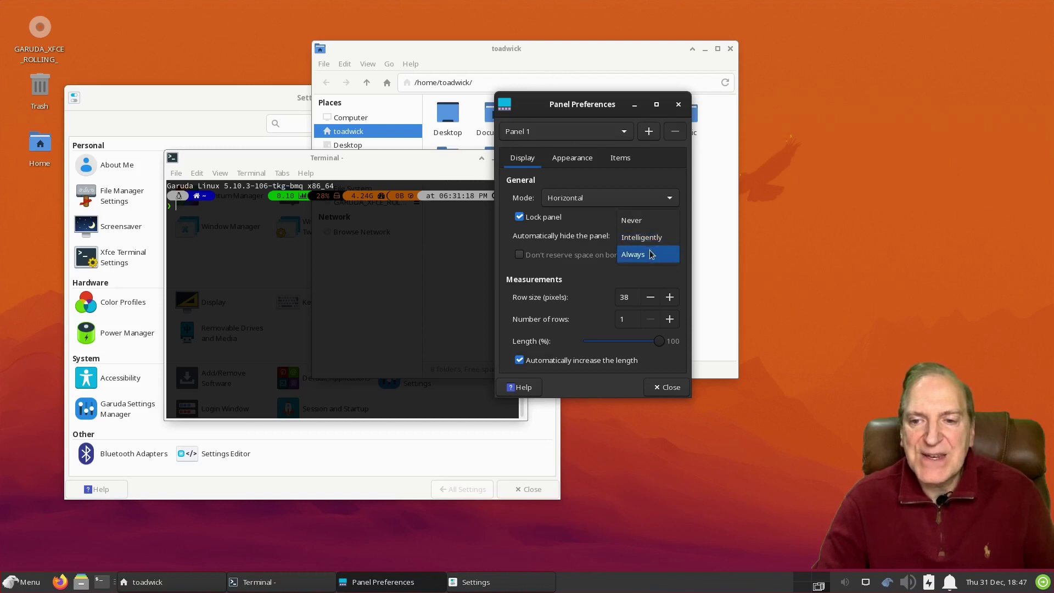
pyautogui.click(642, 254)
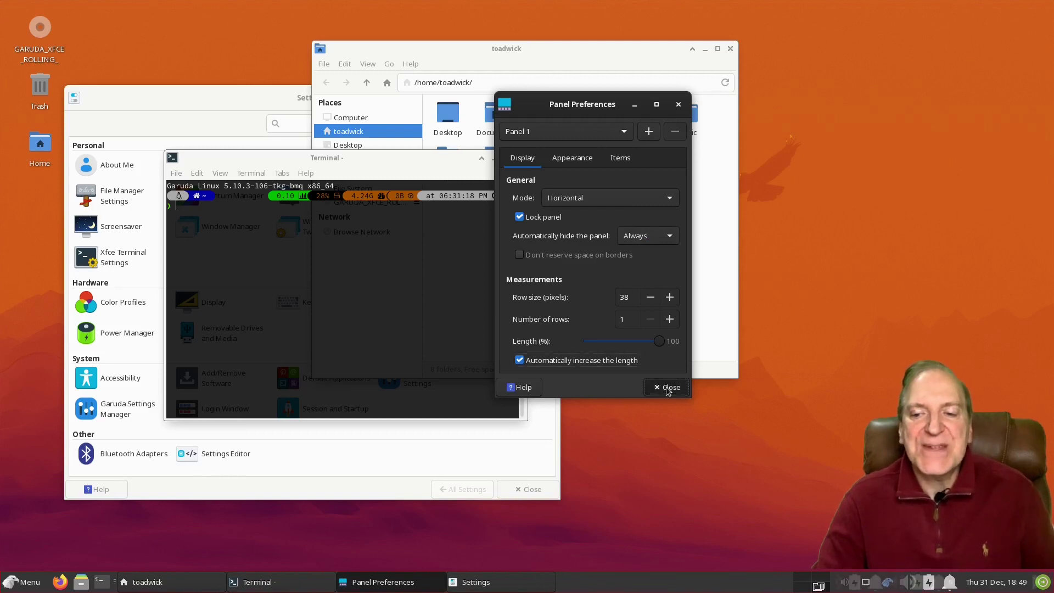
pyautogui.click(667, 387)
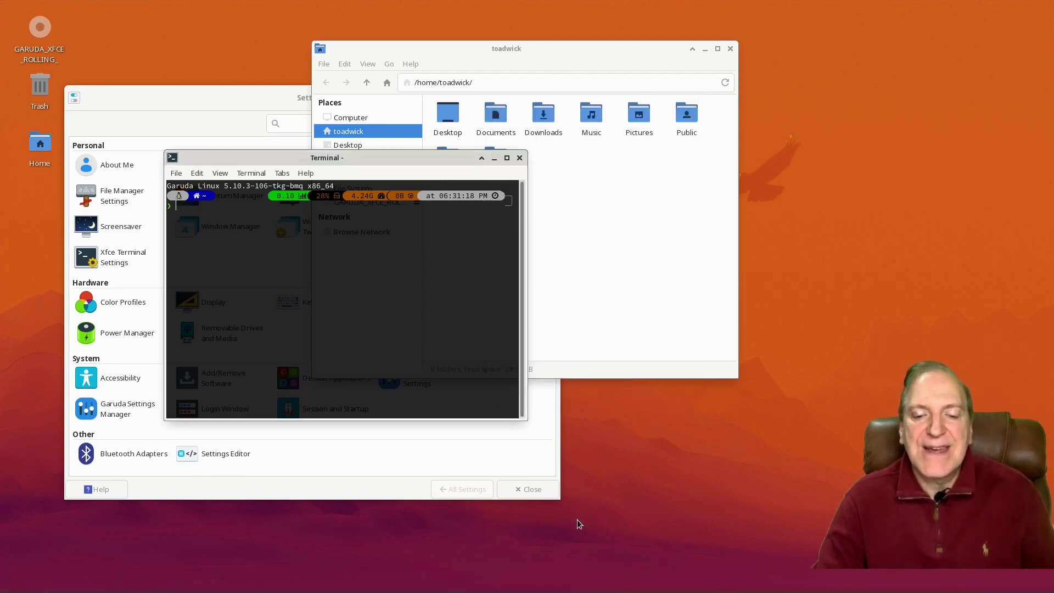
# Reveal the auto-hidden panel at the screen's bottom edge and open its context menu
pyautogui.moveTo(570, 592)
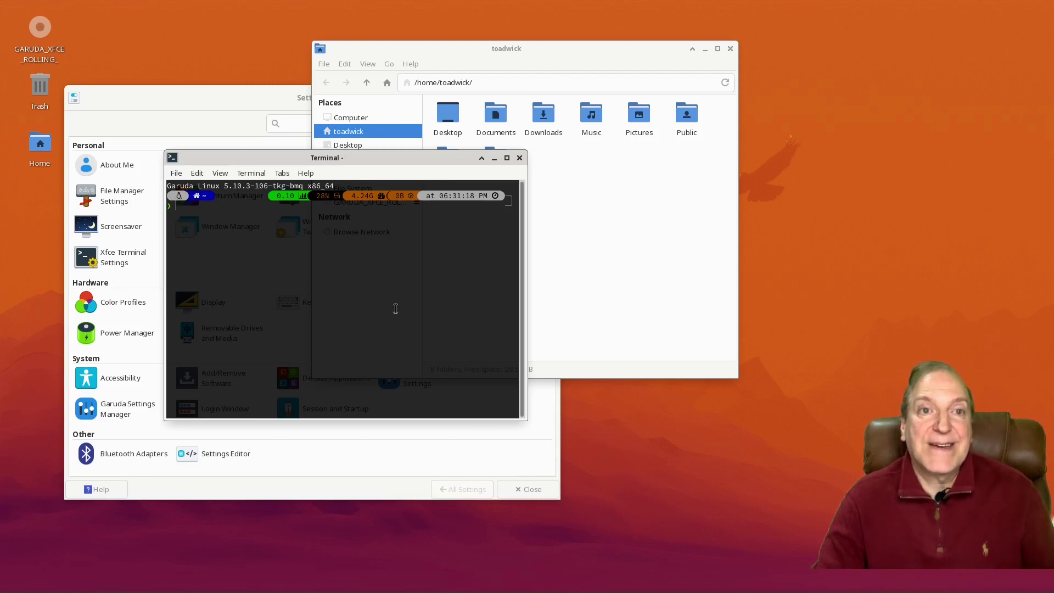
pyautogui.moveTo(592, 568)
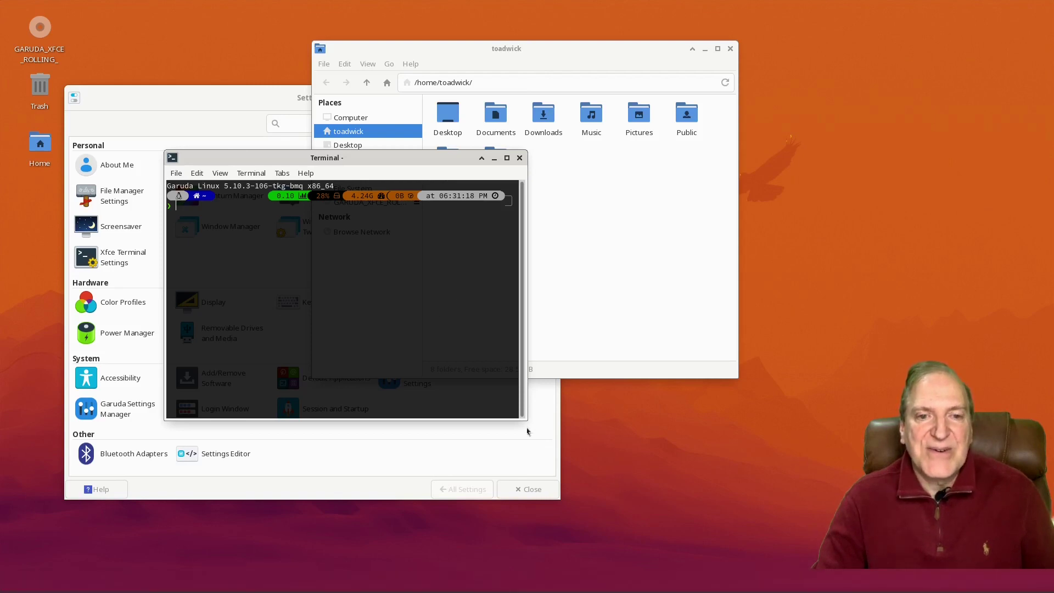
pyautogui.rightClick(546, 587)
pyautogui.moveTo(574, 574)
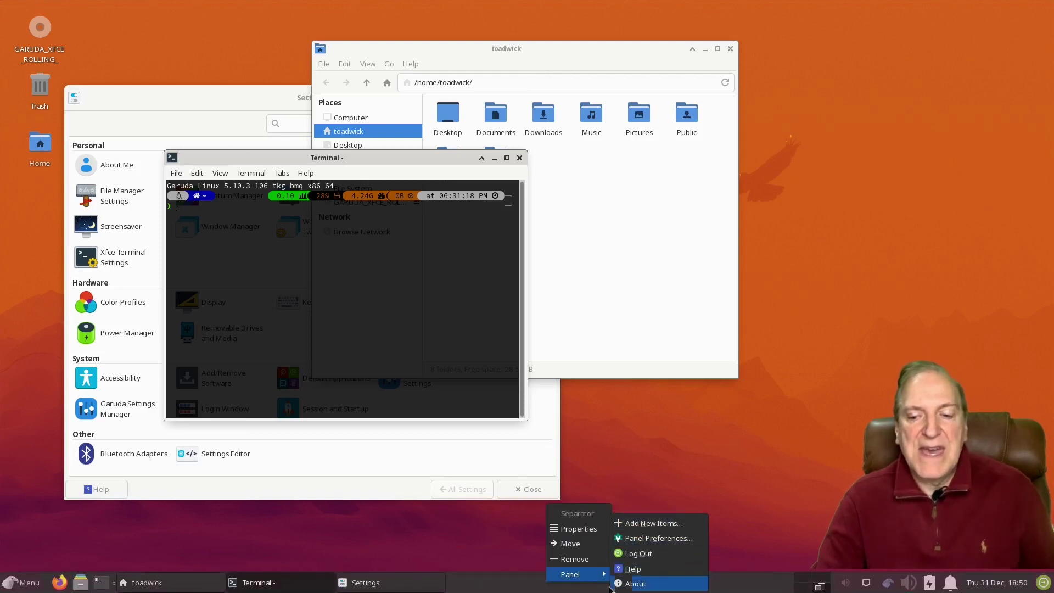
# Reopen Panel Preferences, set 'Automatically hide the panel' to Never, and close it
pyautogui.click(648, 538)
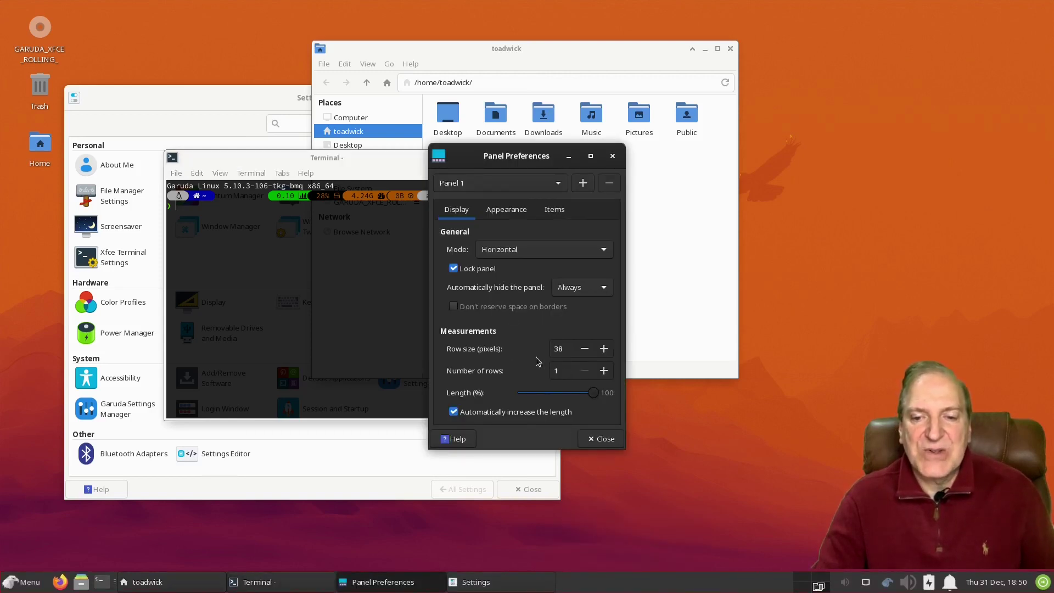
pyautogui.click(577, 287)
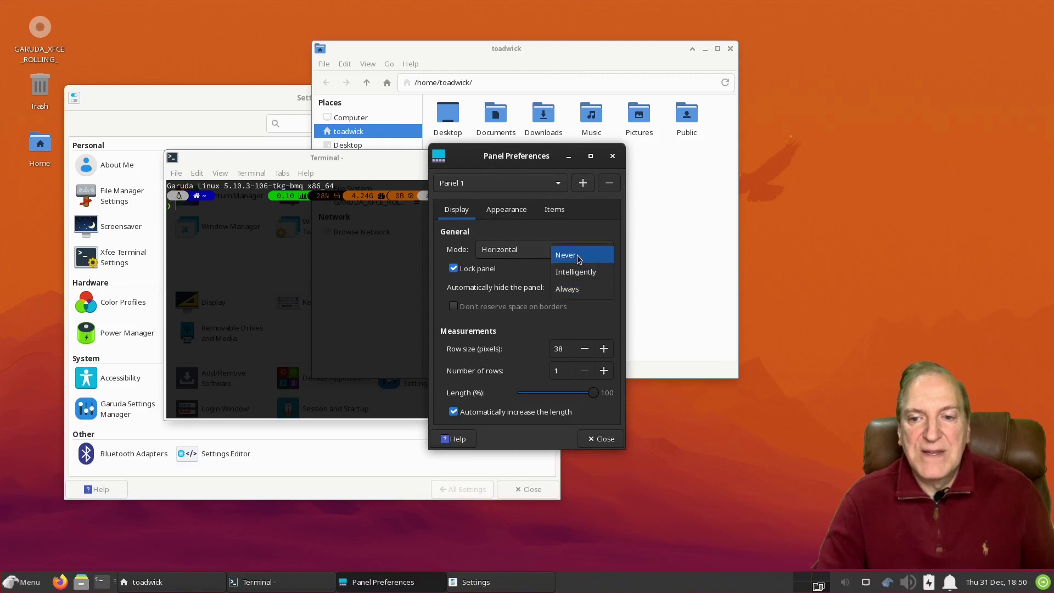
pyautogui.click(578, 255)
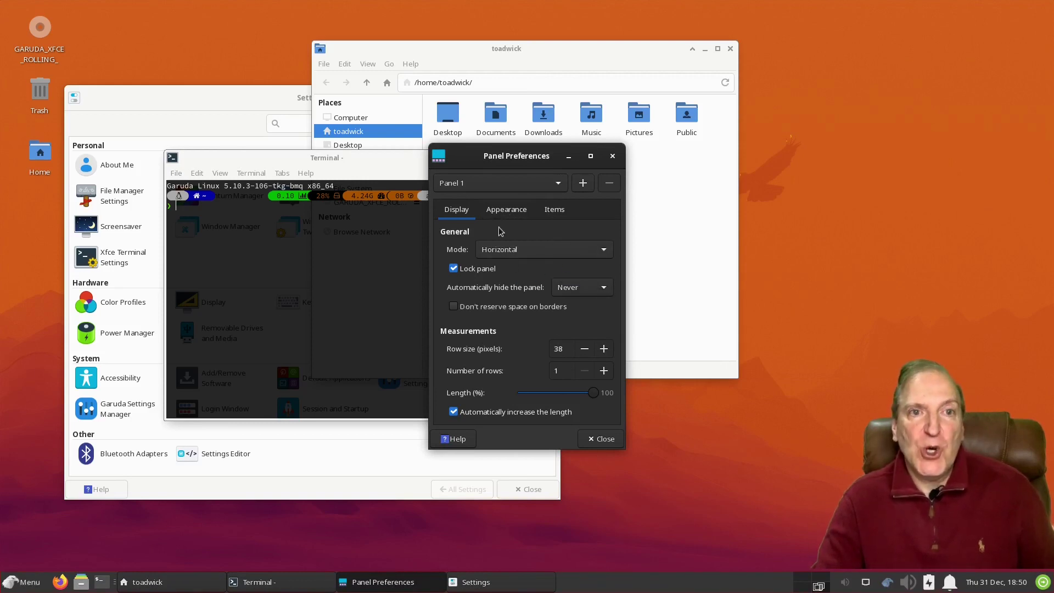
pyautogui.click(613, 156)
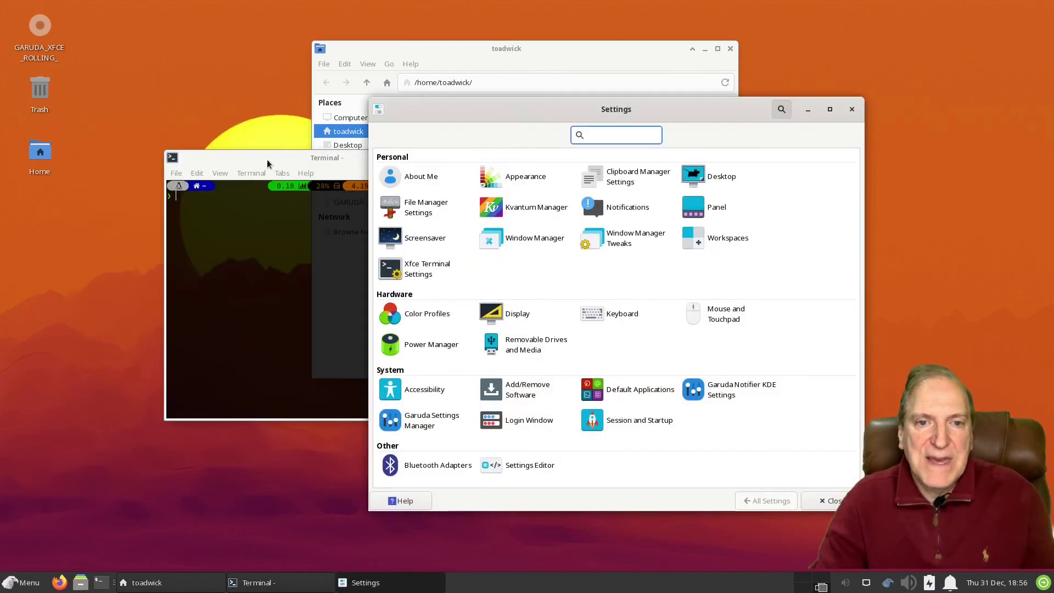
# Run xfce4-about from the terminal and move the About Xfce window up and left
pyautogui.click(269, 161)
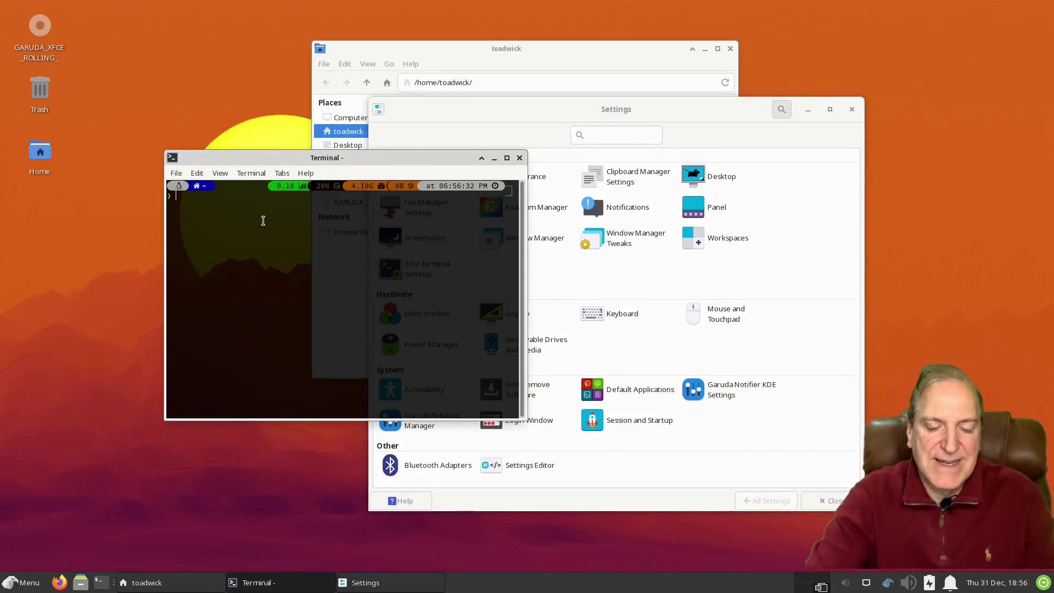
pyautogui.write('xf')
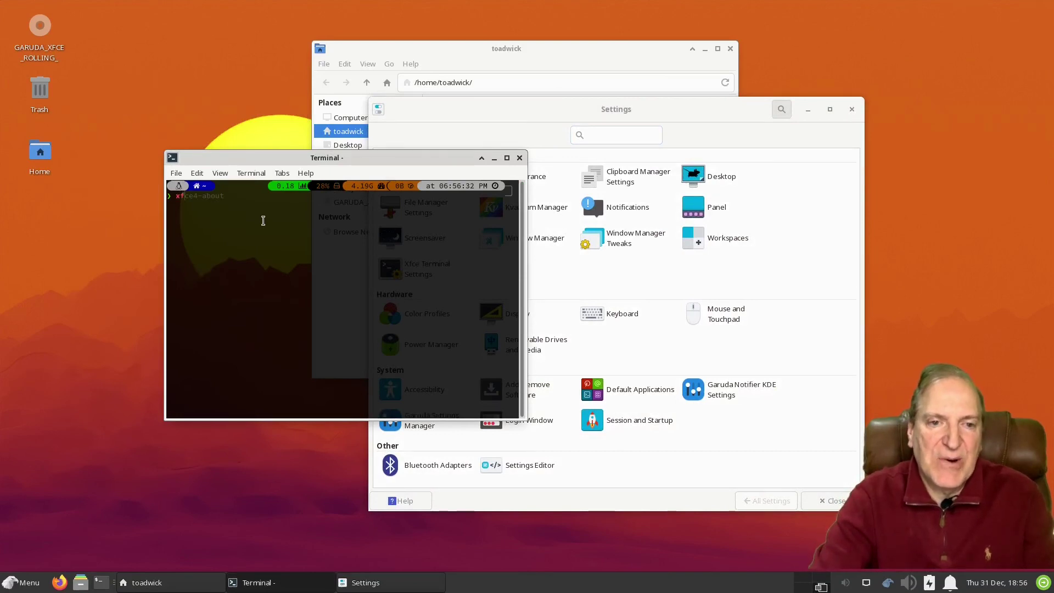
pyautogui.write('ce4-')
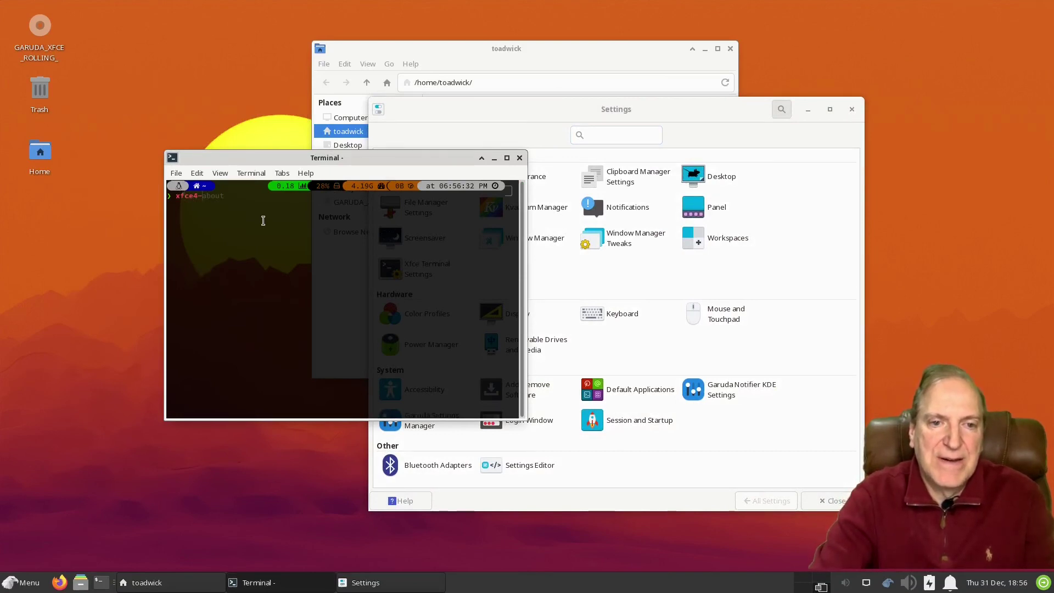
pyautogui.write('about')
pyautogui.press('Return')
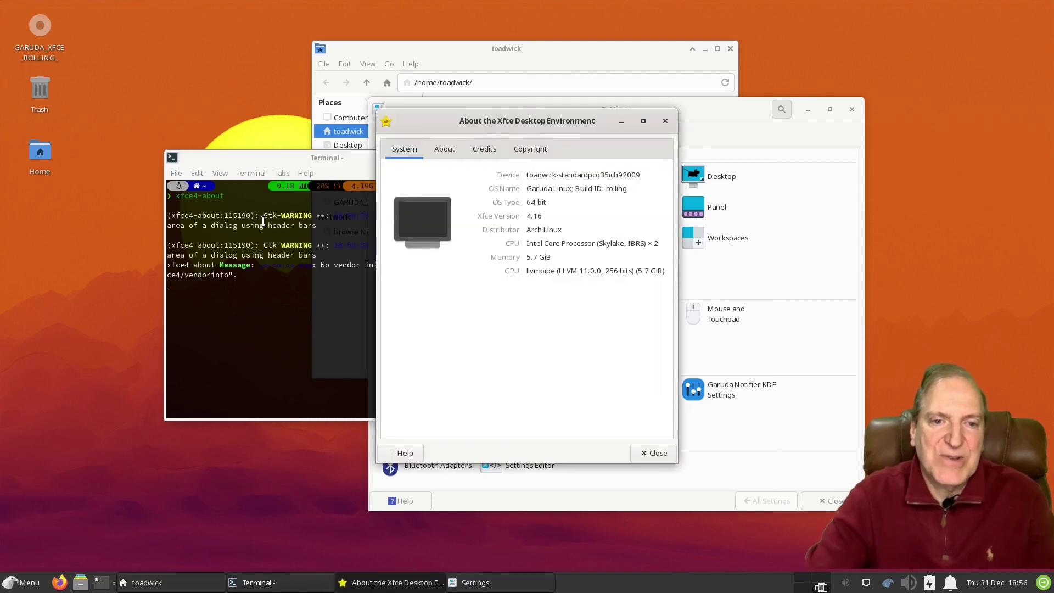
pyautogui.moveTo(473, 122); pyautogui.dragTo(400, 83)
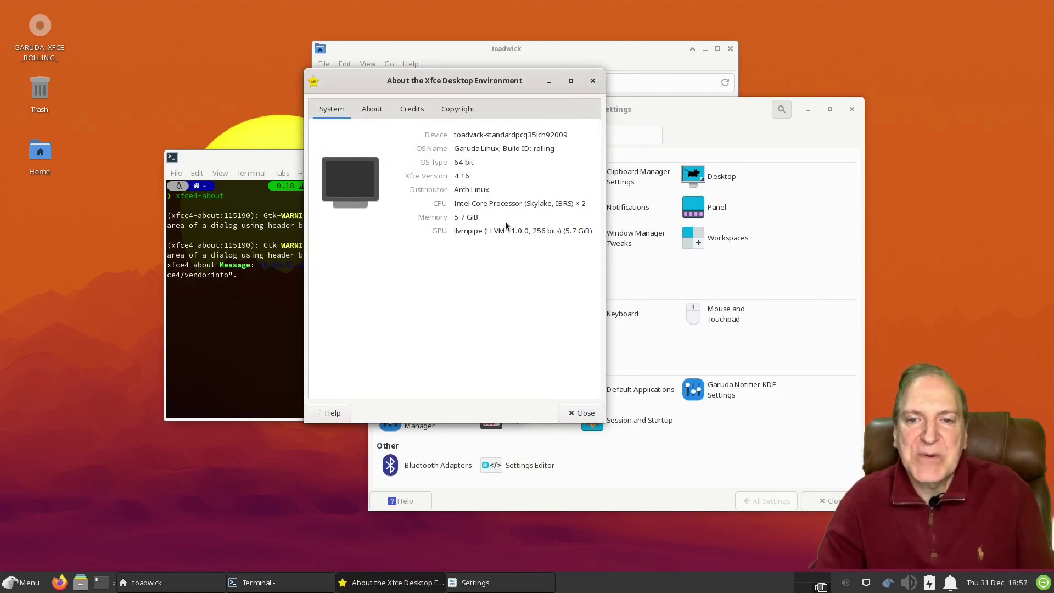
# View the About tab's core program list, opening then closing the Tumbler documentation page
pyautogui.click(372, 109)
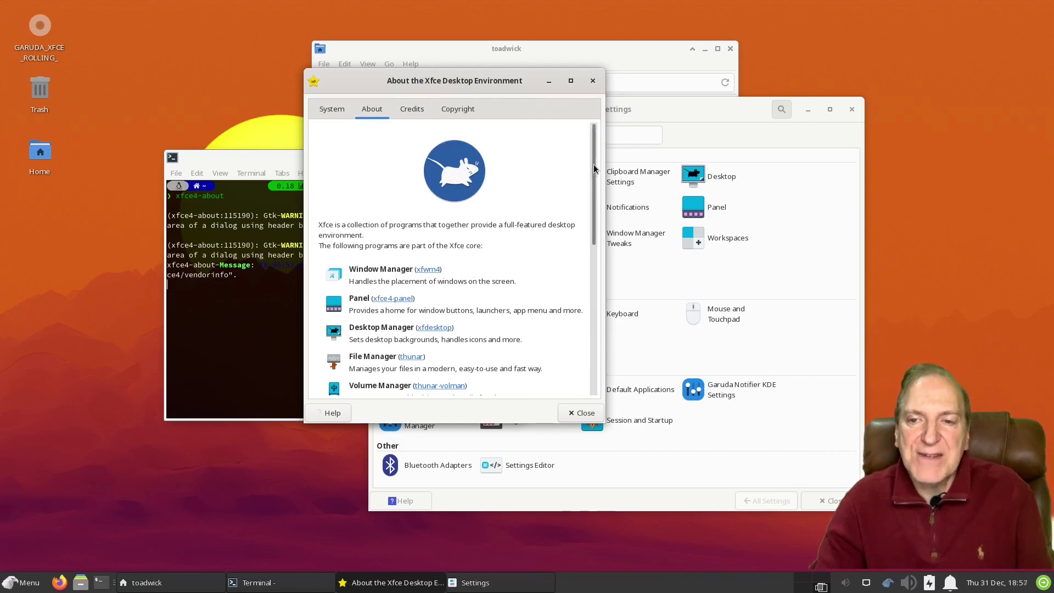
pyautogui.moveTo(594, 163); pyautogui.dragTo(580, 332)
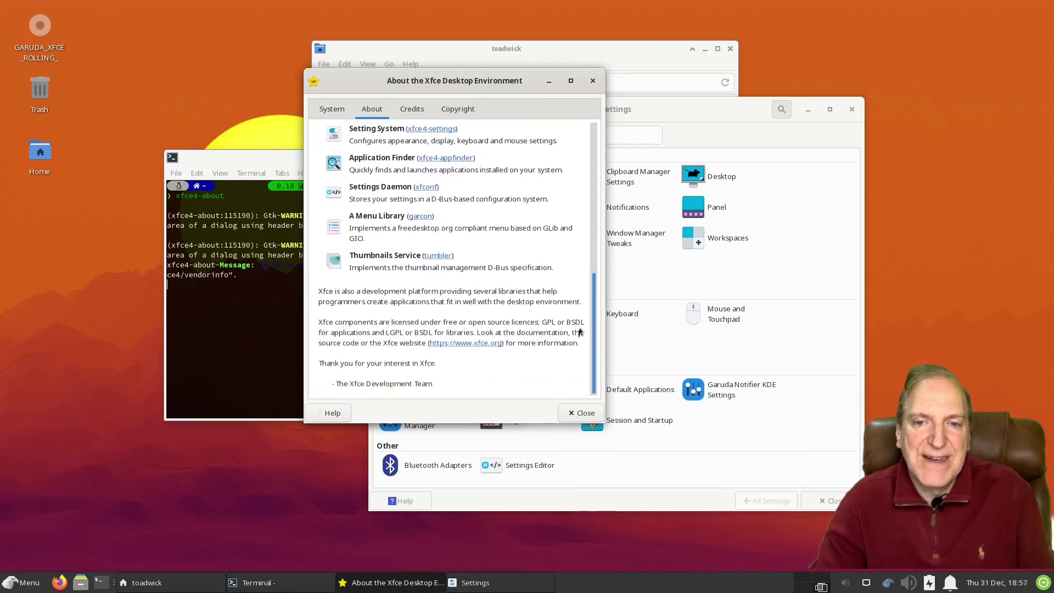
pyautogui.scroll(3, 584, 319)
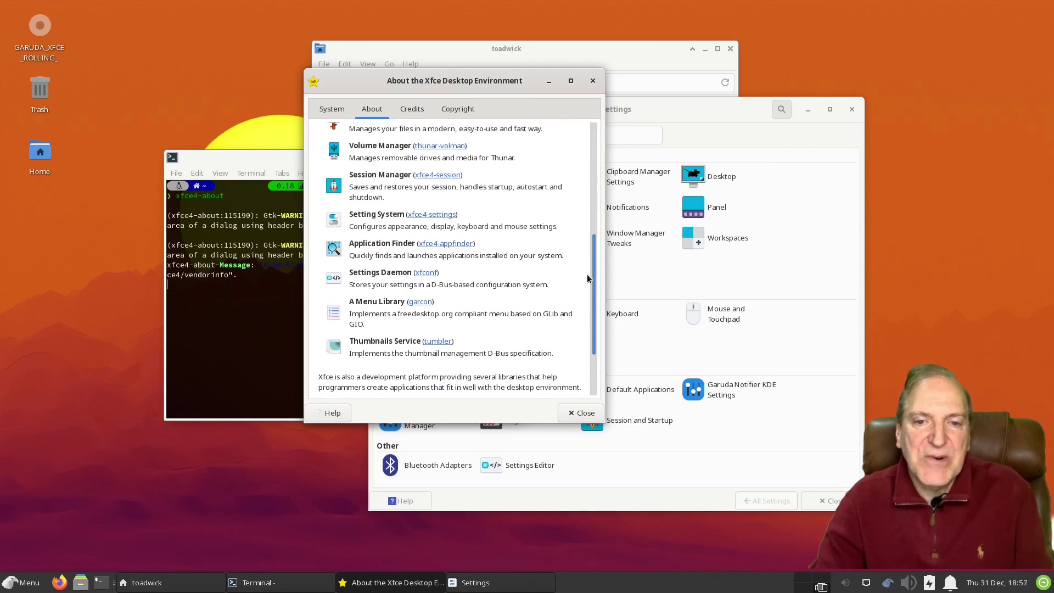
pyautogui.click(438, 342)
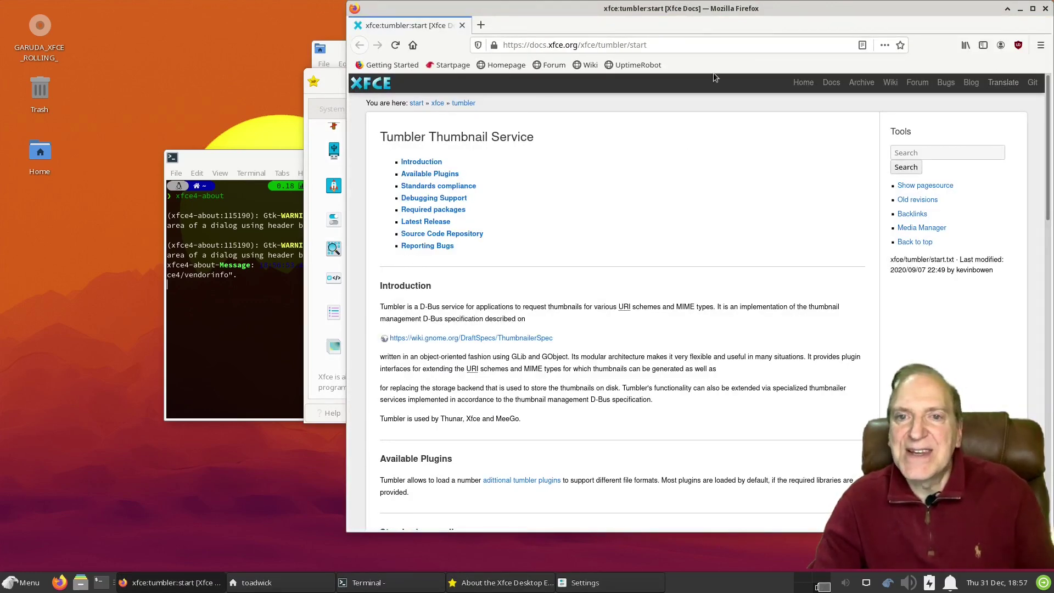
pyautogui.click(1046, 8)
pyautogui.scroll(5, 451, 247)
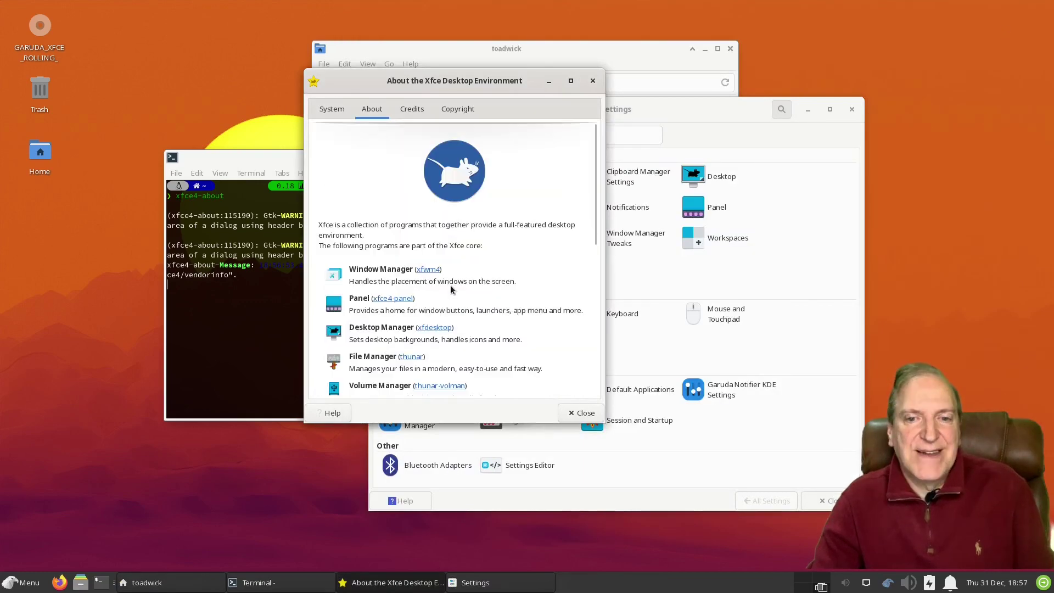
# Browse the Credits and Copyright tabs of the About Xfce window
pyautogui.click(413, 108)
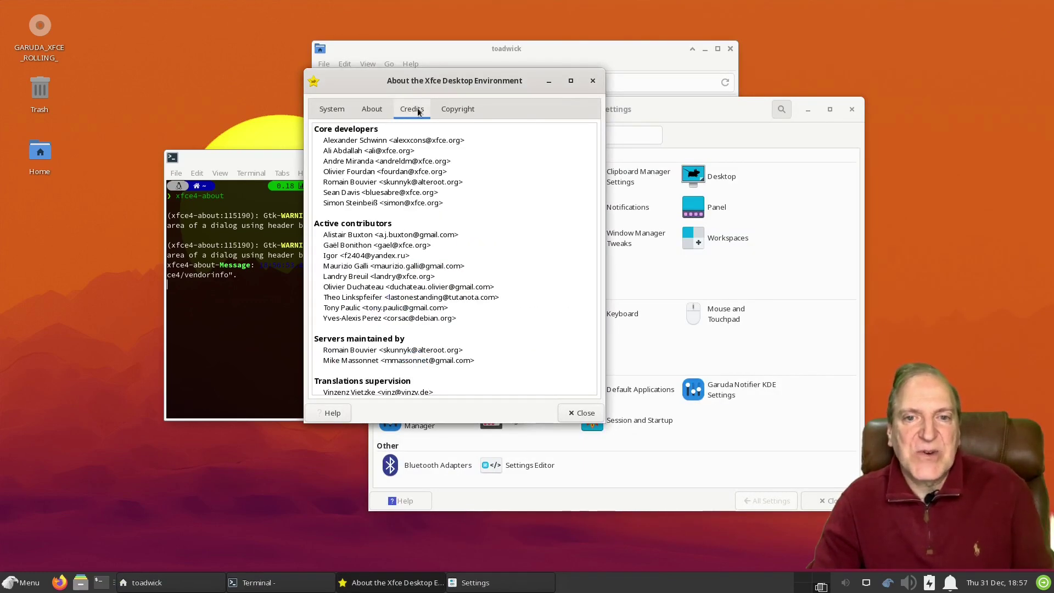
pyautogui.click(446, 109)
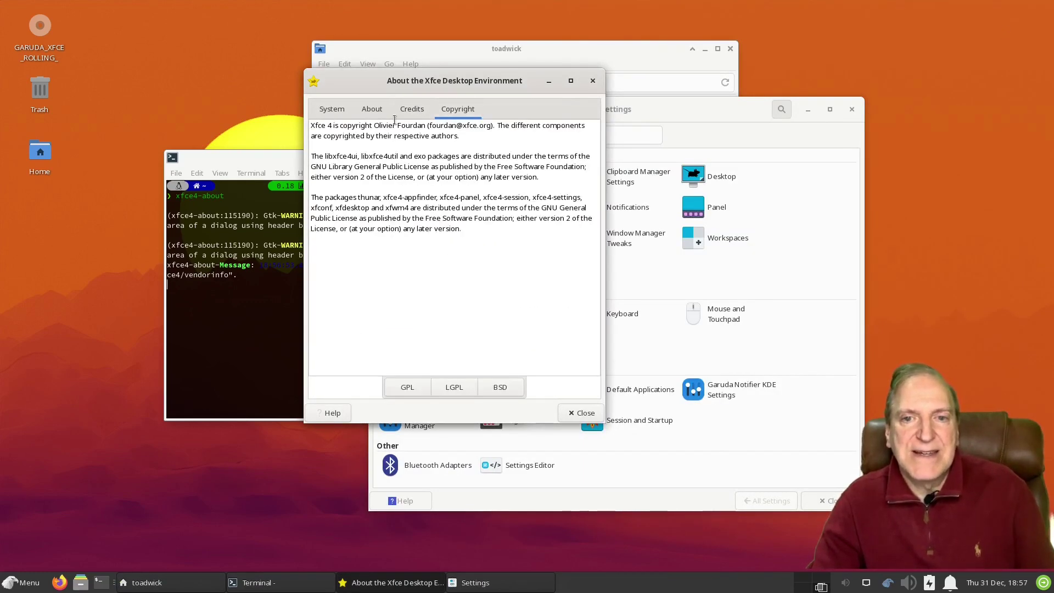
pyautogui.click(369, 110)
pyautogui.click(457, 109)
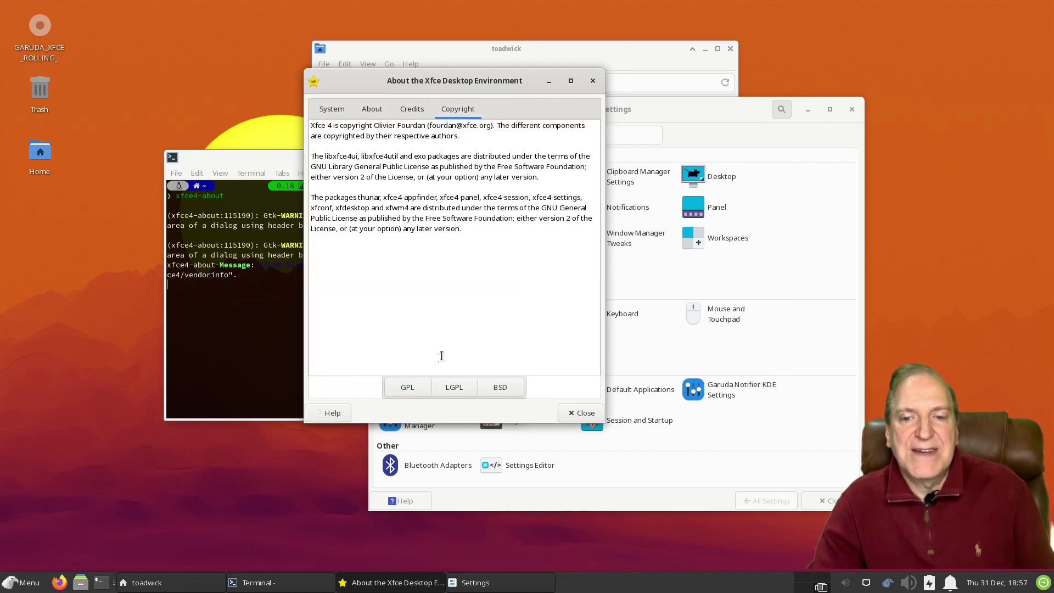
# View and close the GPL, LGPL and BSD licence texts, then close the About window
pyautogui.click(407, 389)
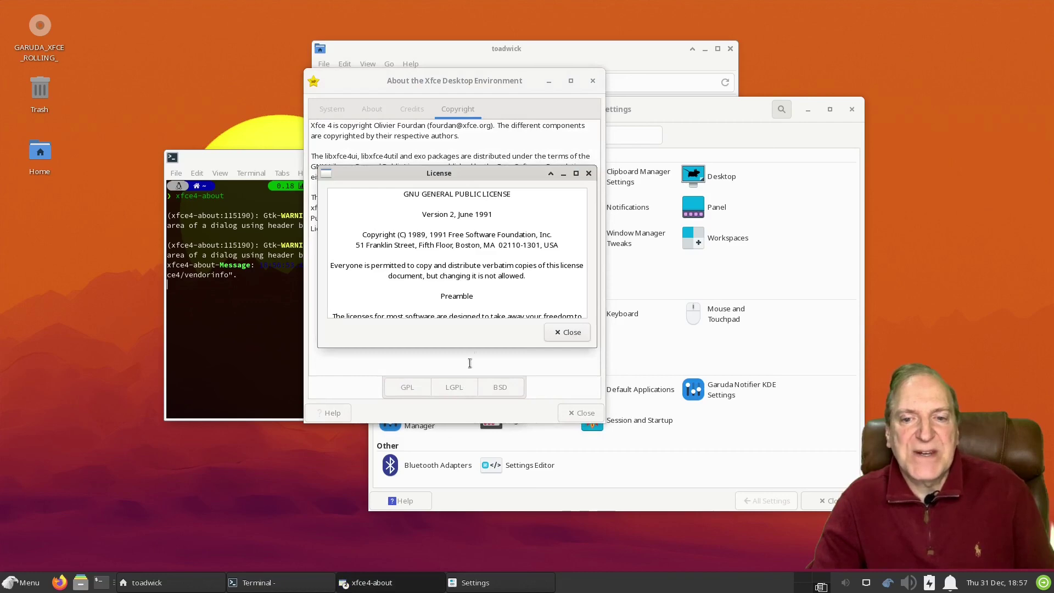
pyautogui.scroll(-15, 583, 247)
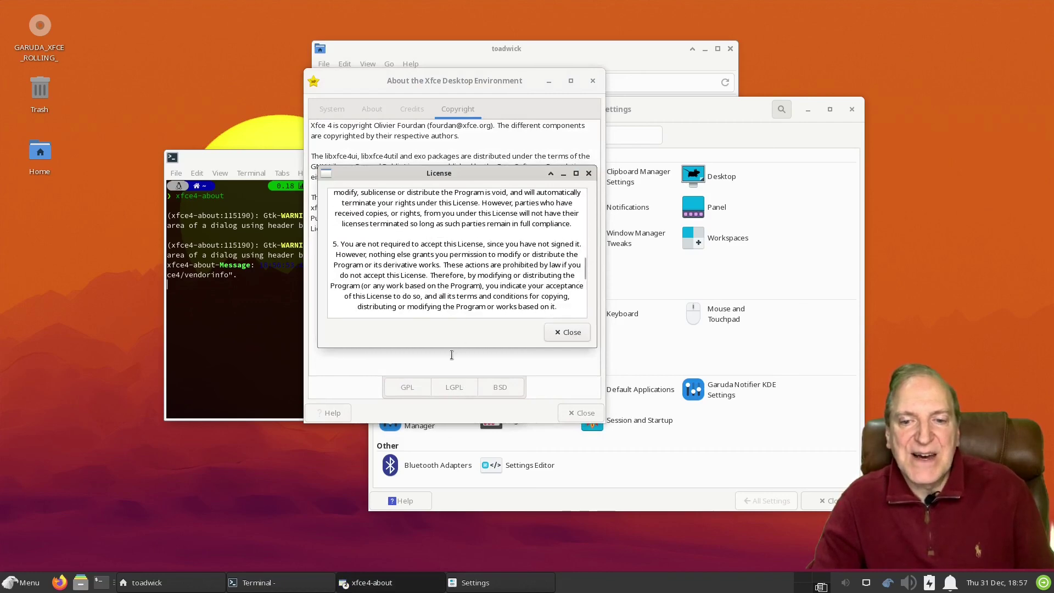
pyautogui.click(567, 333)
pyautogui.click(446, 389)
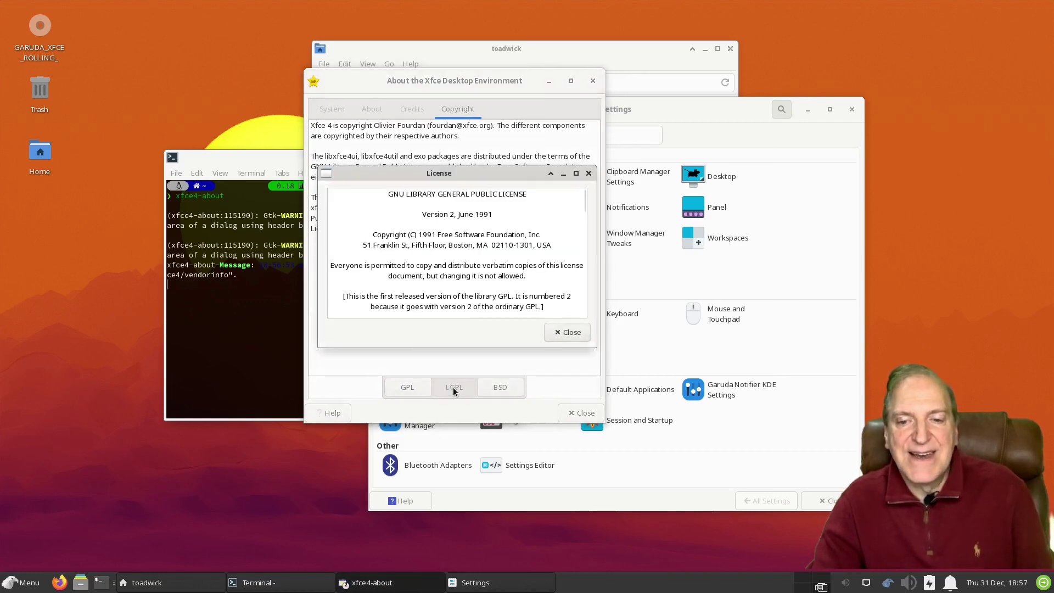
pyautogui.click(565, 332)
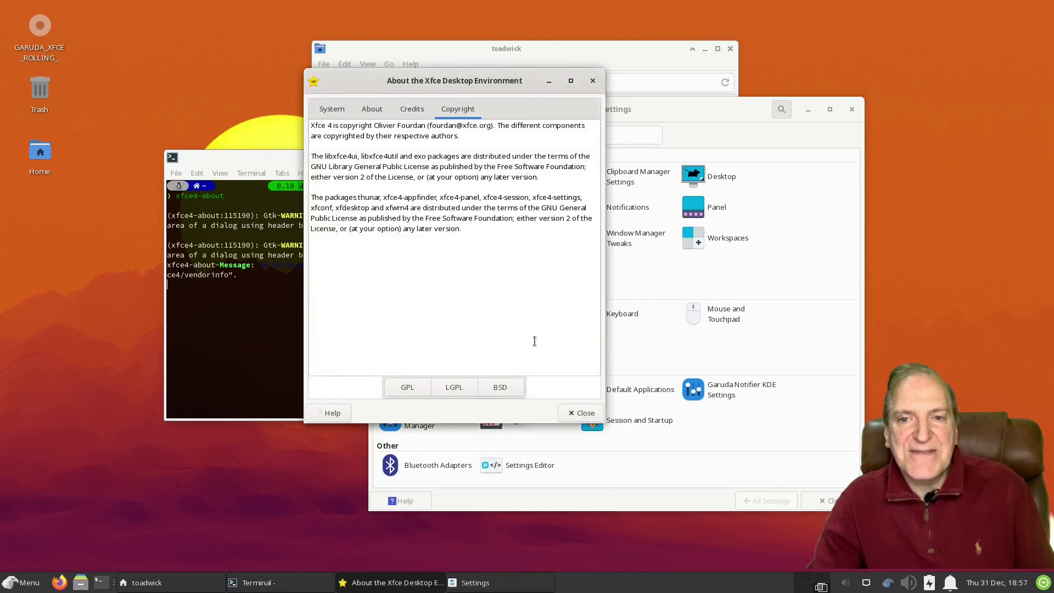
pyautogui.click(515, 380)
pyautogui.click(565, 331)
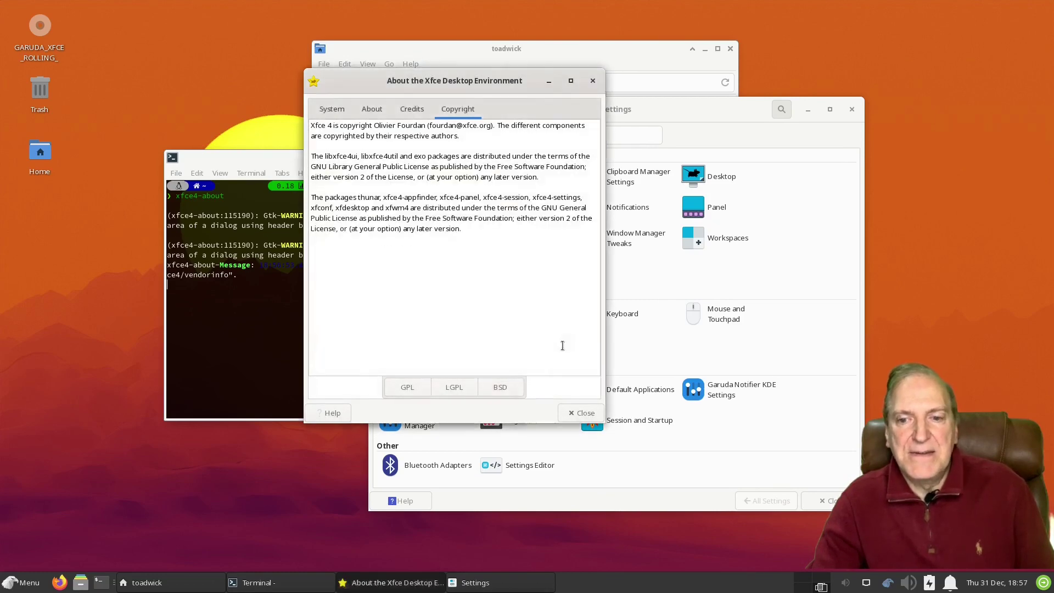
pyautogui.click(574, 414)
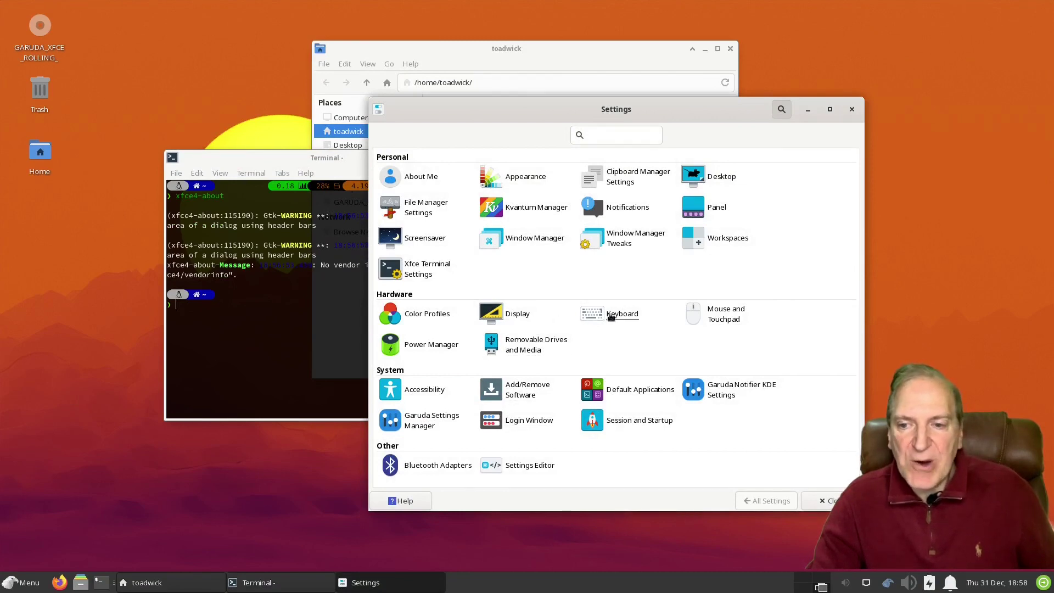
# Open Power Manager, reposition it, and switch between its System and Display tabs
pyautogui.click(429, 349)
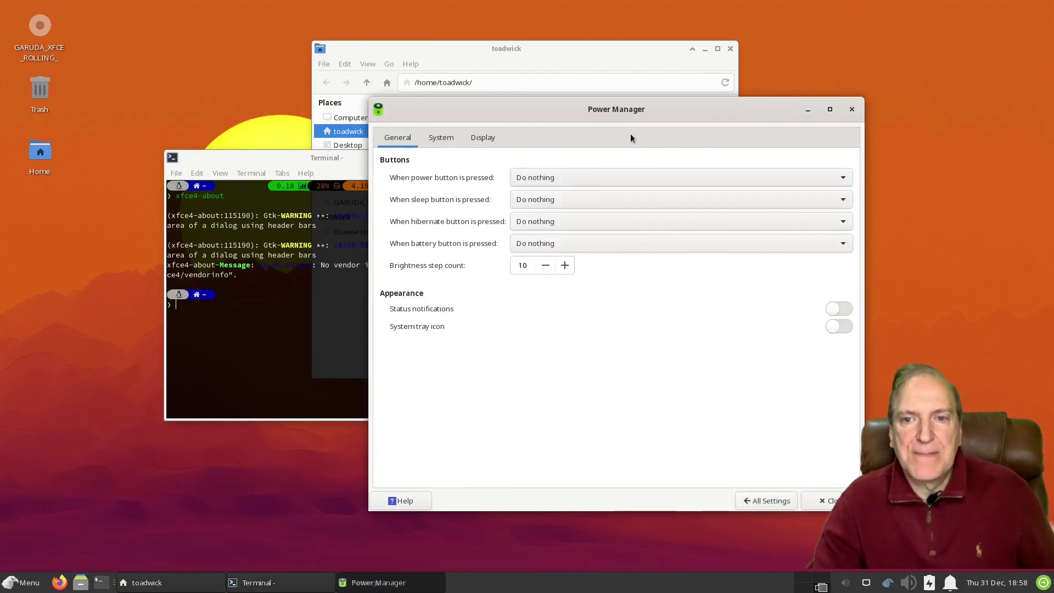
pyautogui.moveTo(622, 111); pyautogui.dragTo(560, 89)
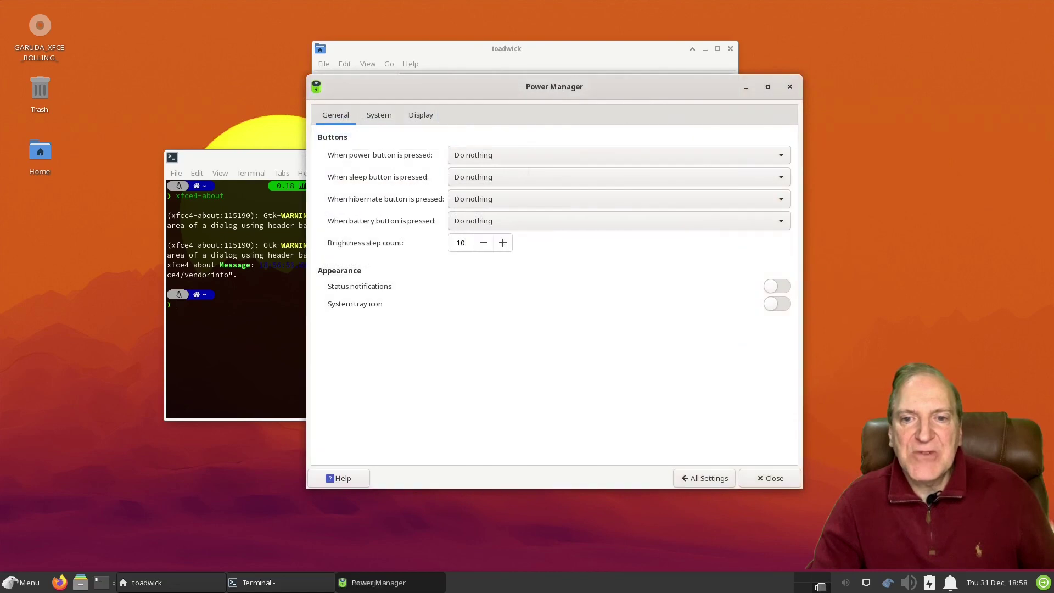
pyautogui.click(377, 114)
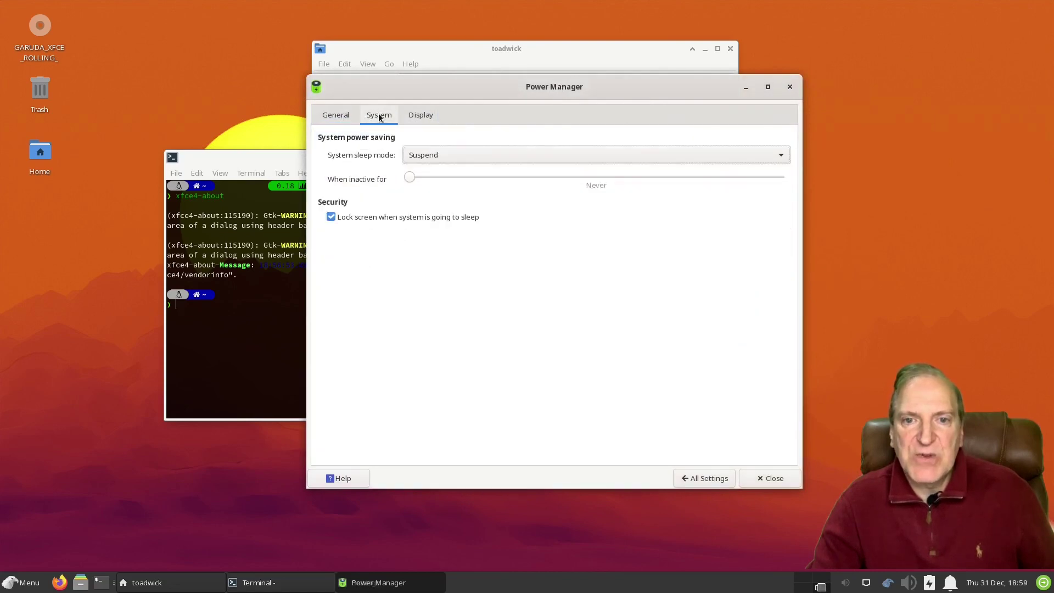
pyautogui.click(413, 116)
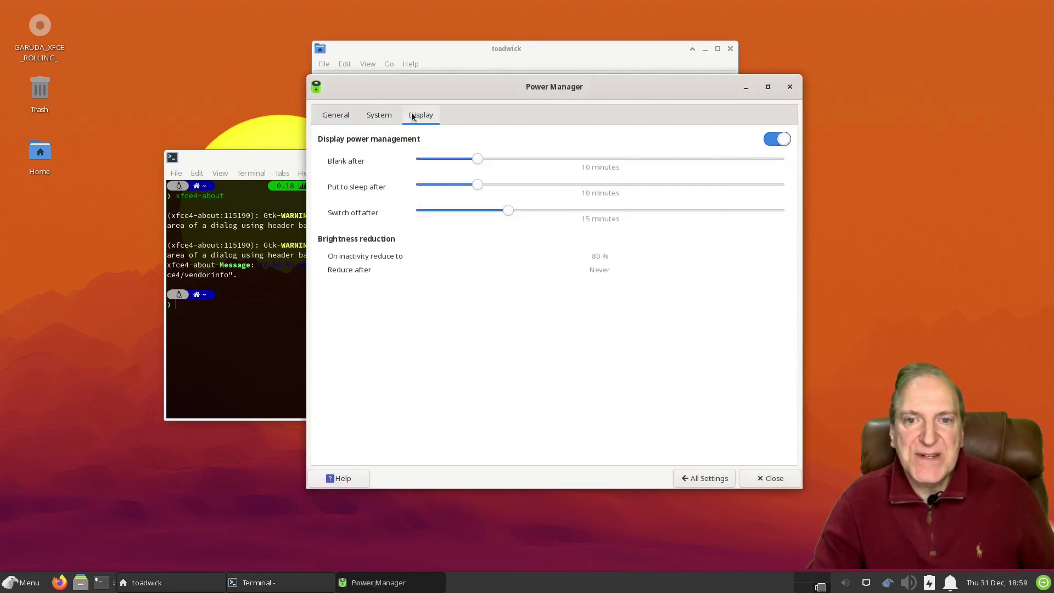
pyautogui.click(375, 115)
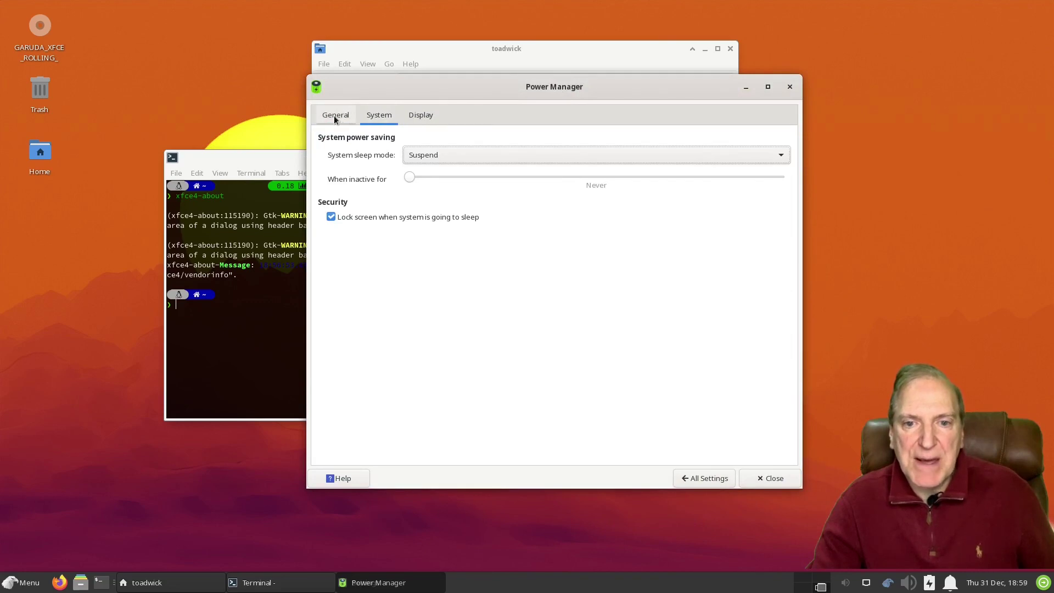
pyautogui.scroll(-1, 334, 117)
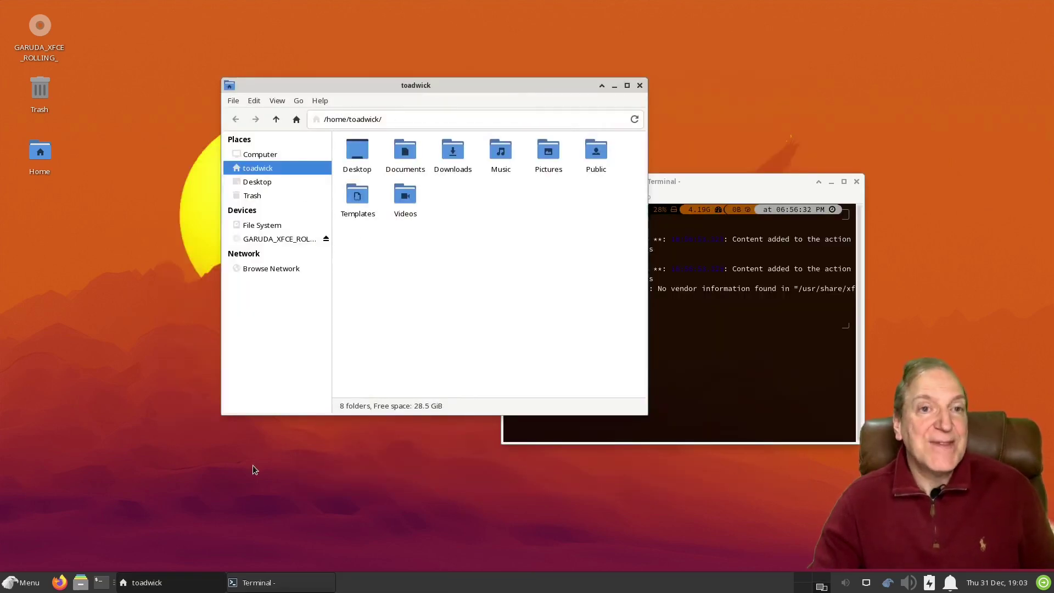
# Move the Thunar home folder window up and to the left
pyautogui.moveTo(407, 89); pyautogui.dragTo(324, 48)
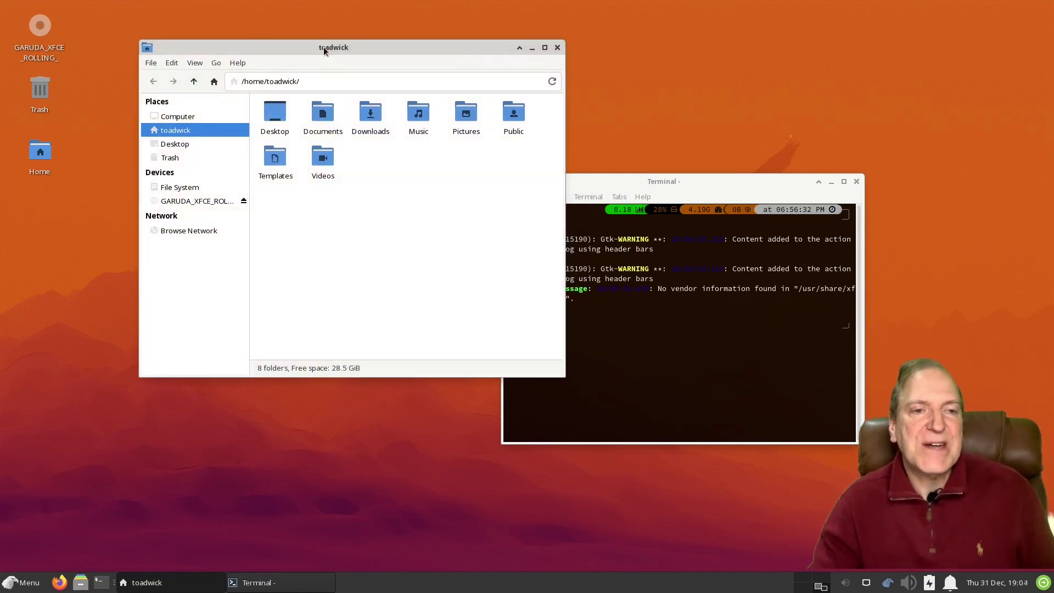